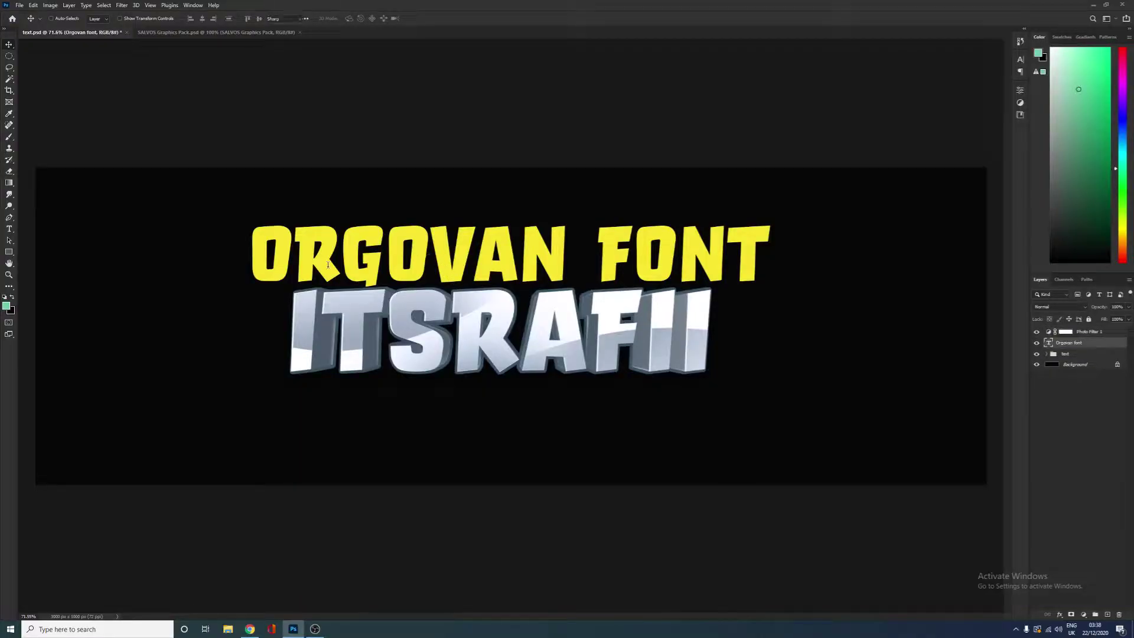
Step: Check the available fonts for the yellow "Orgovan Font" text, locating Orgovan in the font list
key(t)
drag(254, 255, 825, 223)
click(717, 240)
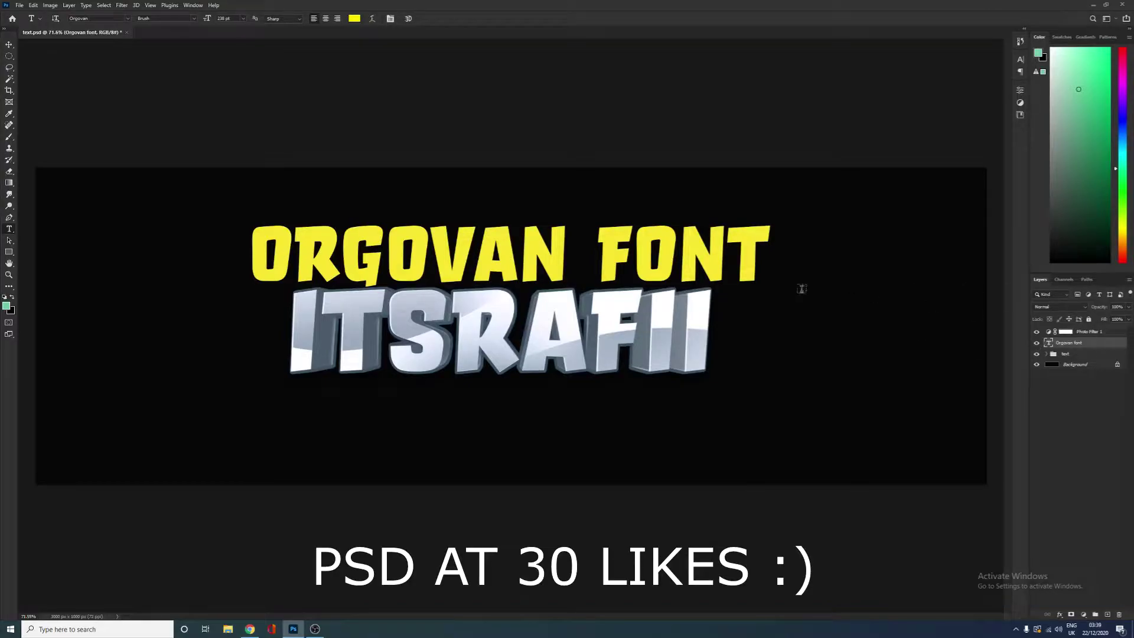
click(80, 19)
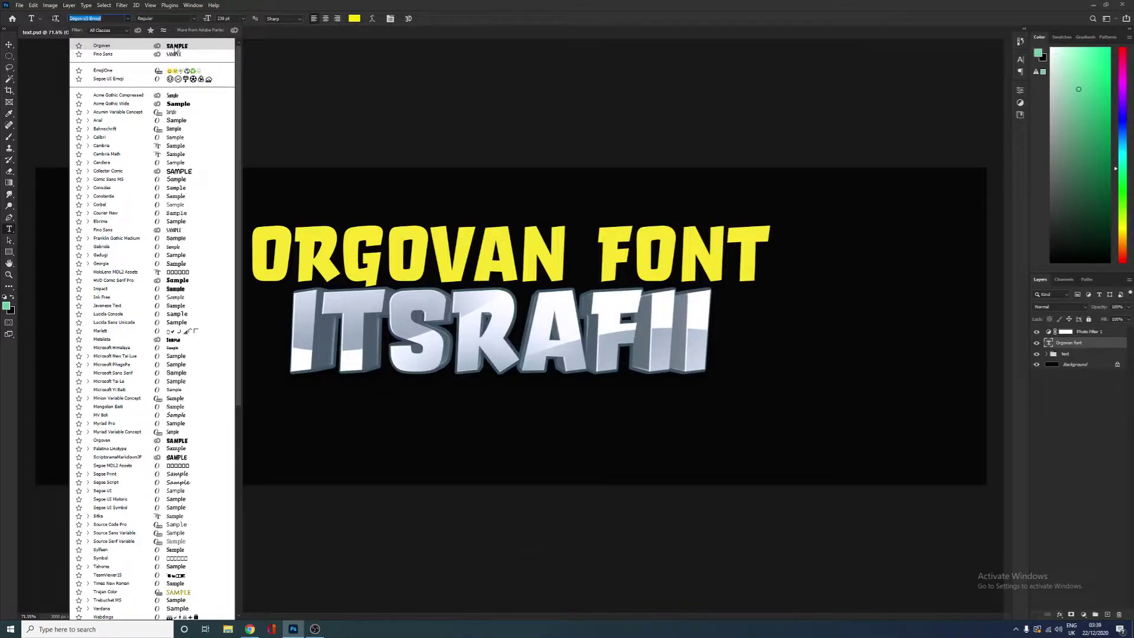
click(580, 250)
key(Escape)
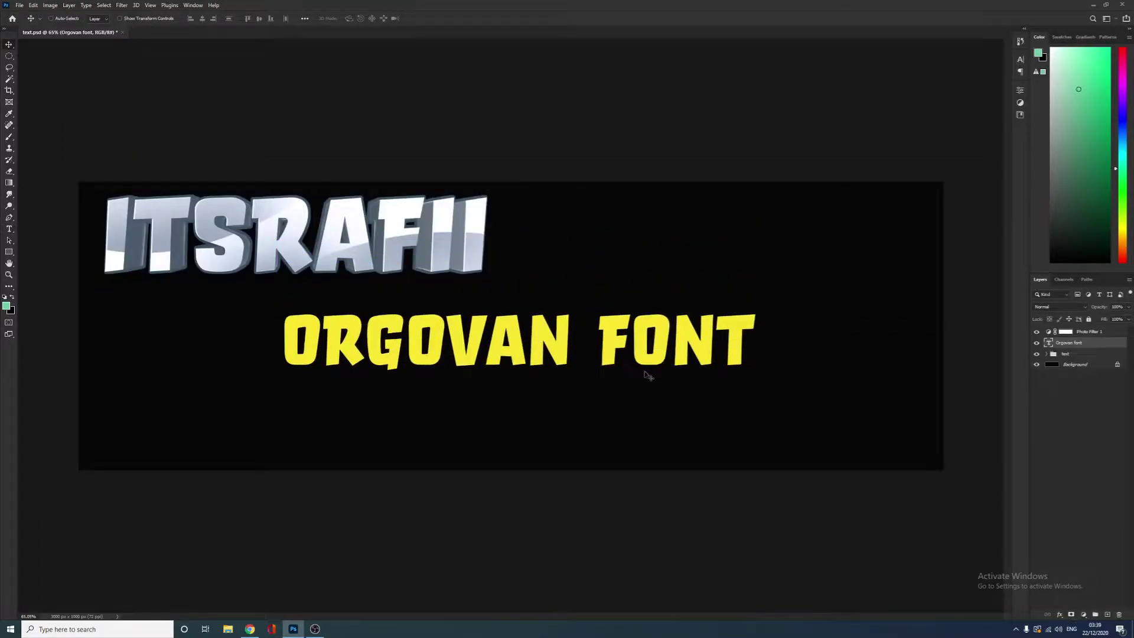
Step: Recolour the yellow "Orgovan Font" text white and change its wording to ITSRAFII
click(647, 375)
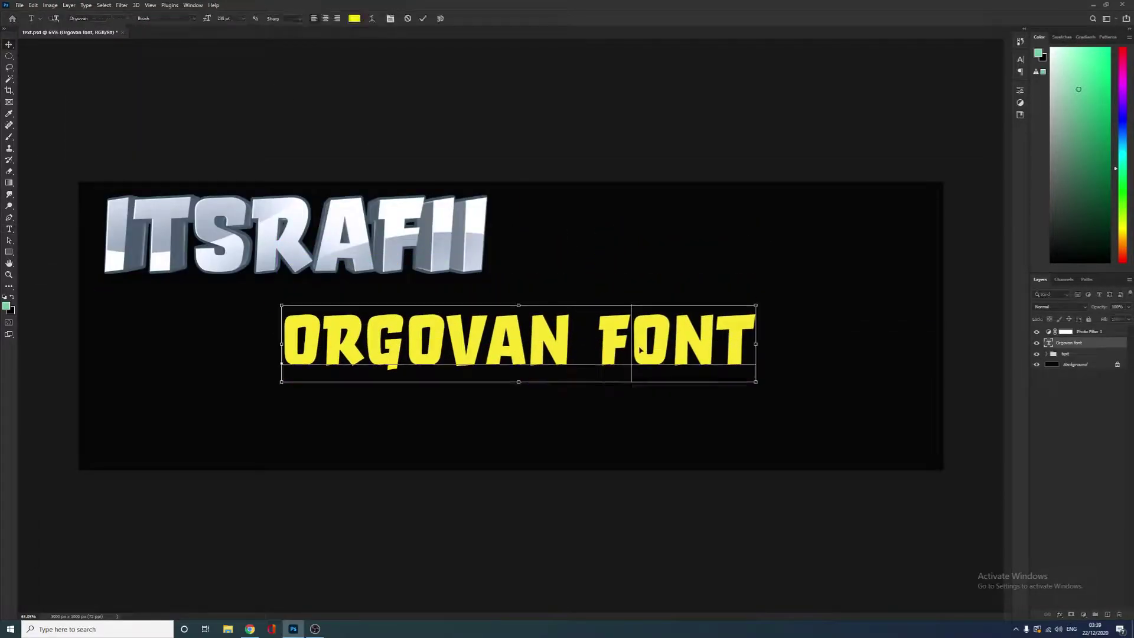
key(ctrl+a)
drag(1079, 89, 1051, 48)
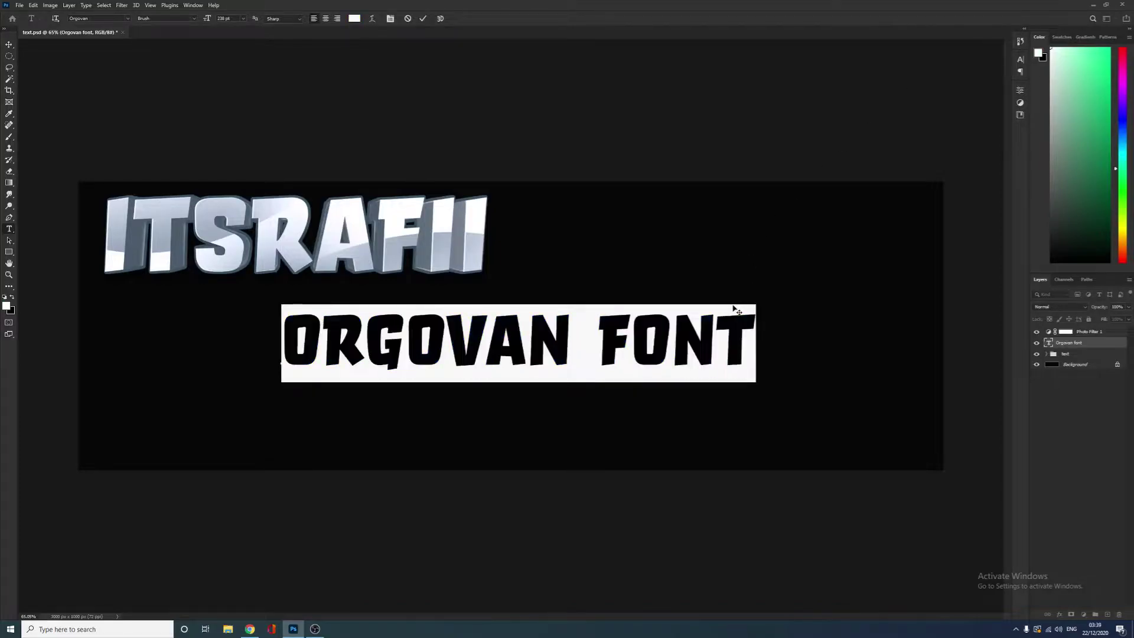
click(734, 324)
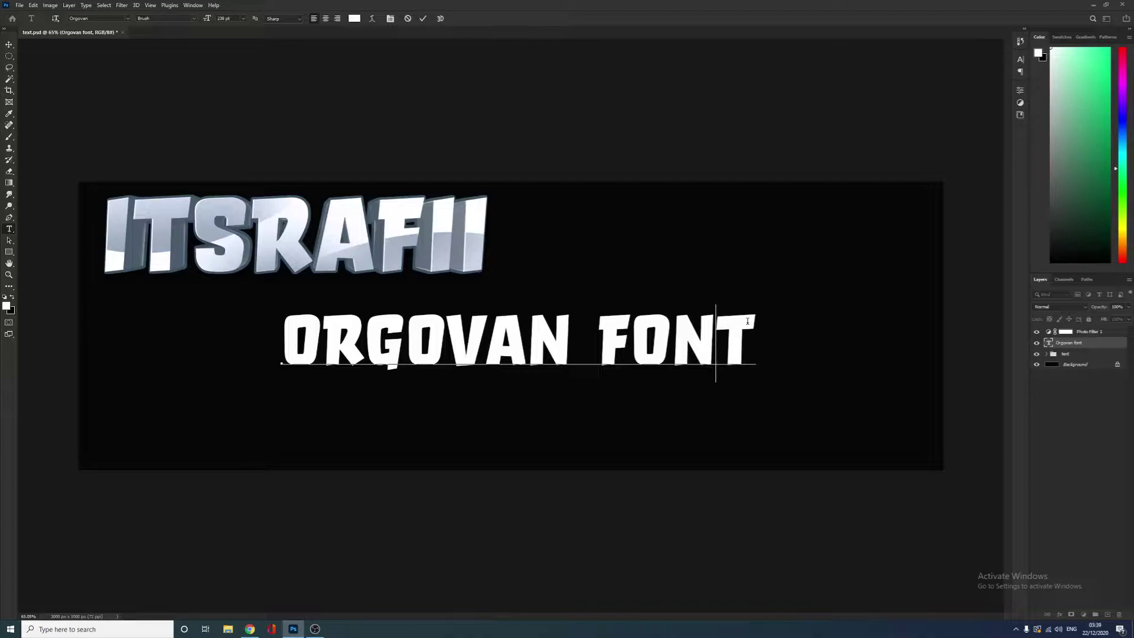
scroll(618, 328, down, 1)
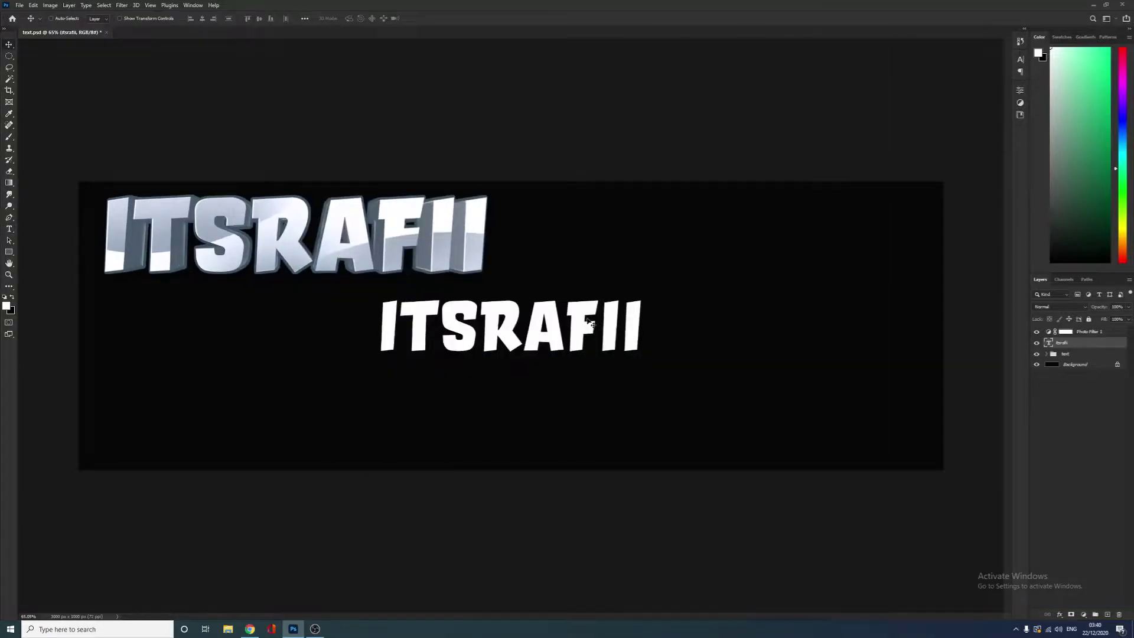
scroll(618, 328, up, 2)
scroll(617, 328, down, 1)
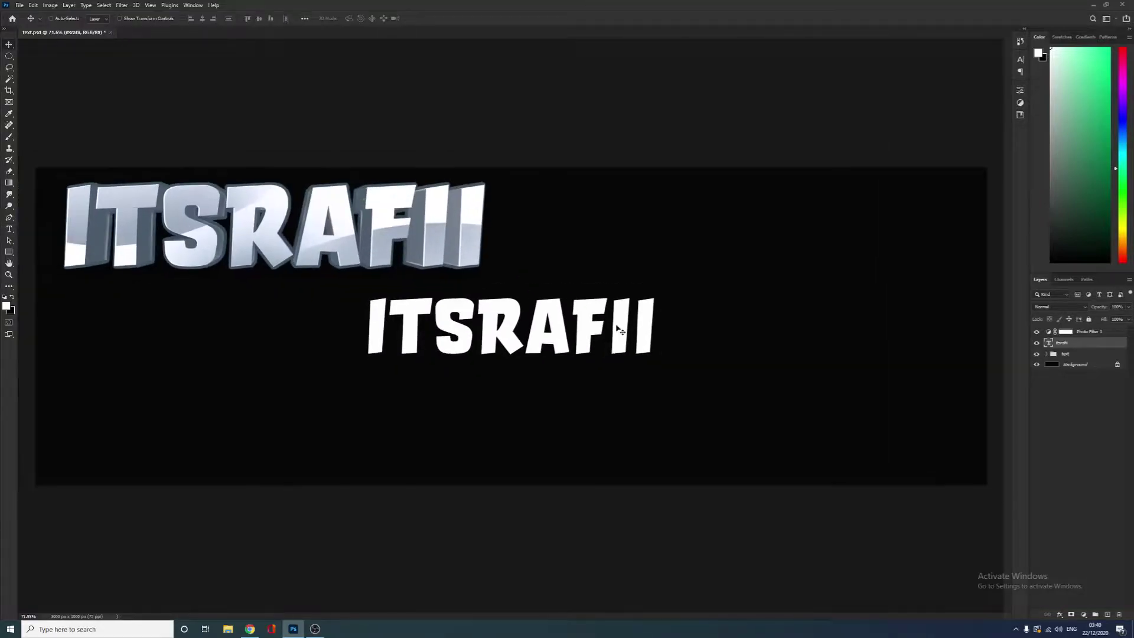
Step: Duplicate the white ITSRAFII text layer and scale the copy to 99%
key(t)
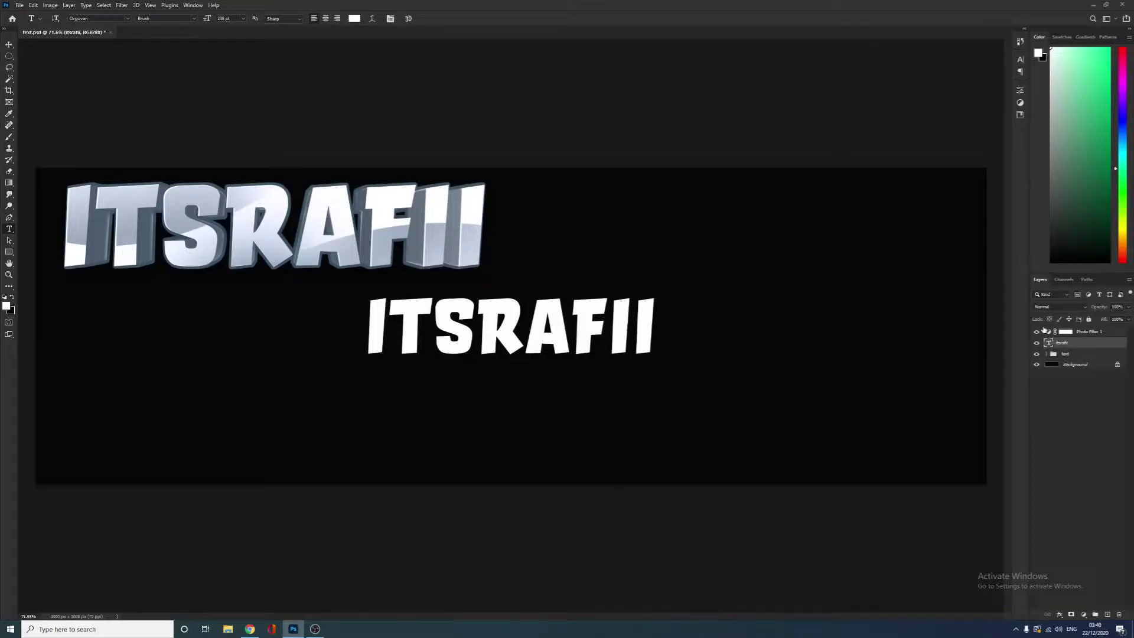
key(ctrl+j)
key(v)
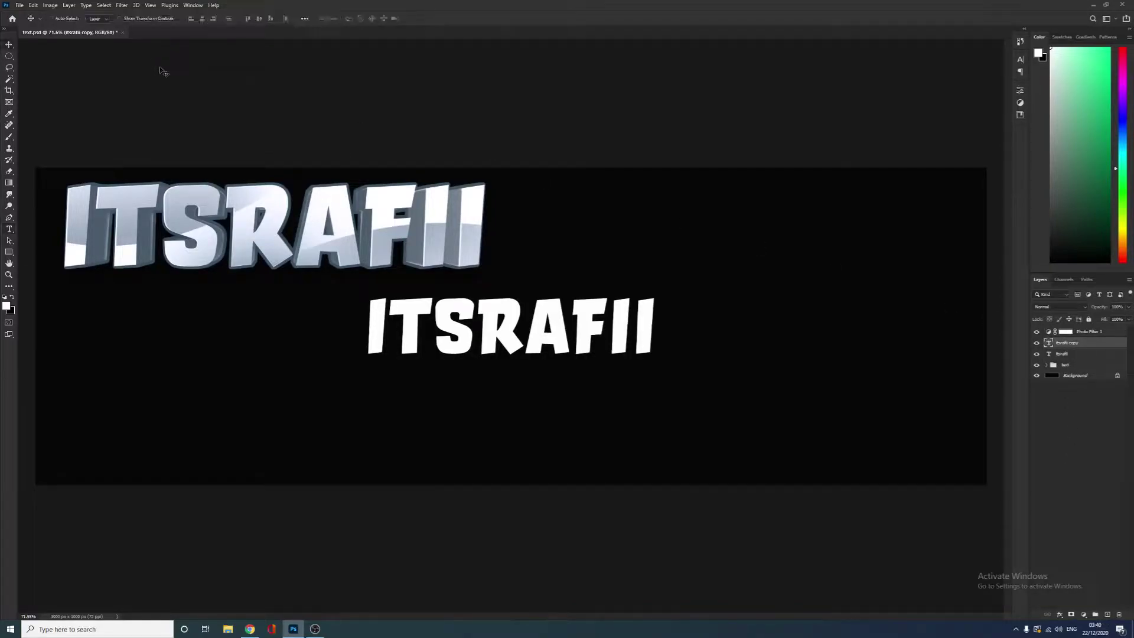
key(ctrl+t)
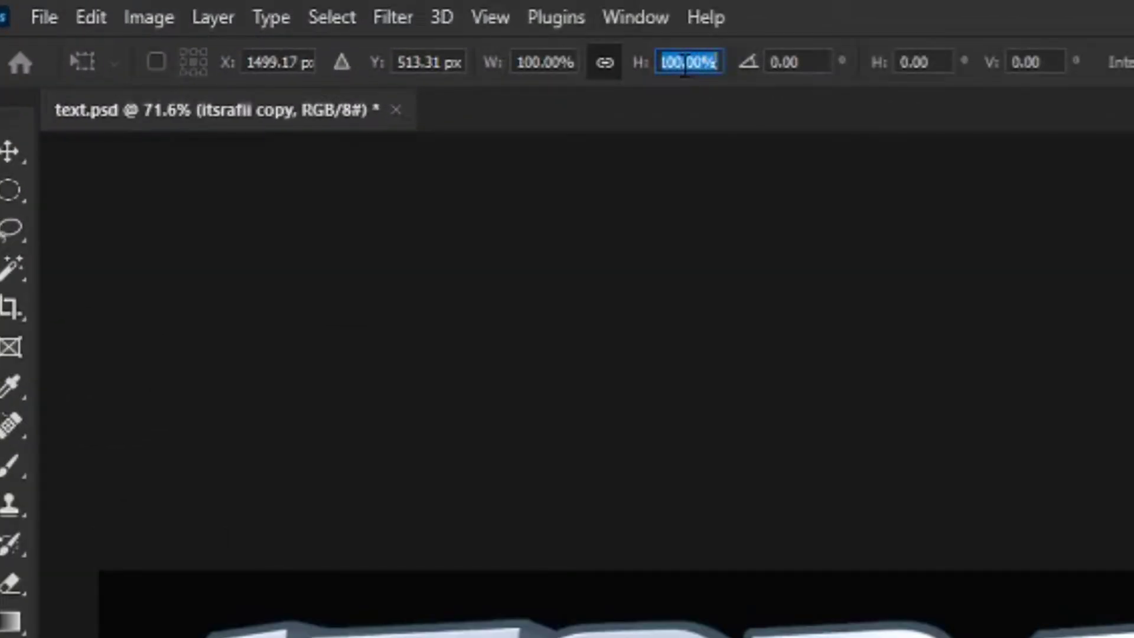
text(99)
click(439, 20)
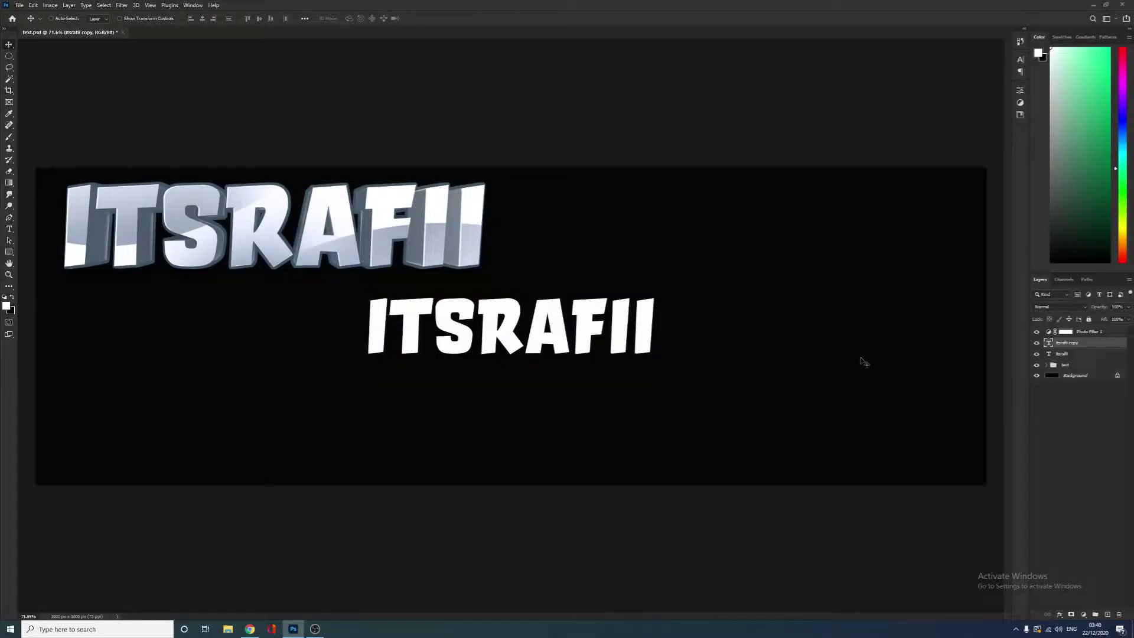
Step: Repeat the duplicate-and-scale transform on the ITSRAFII text until 23 stacked copies form an extrusion
key(ctrl)
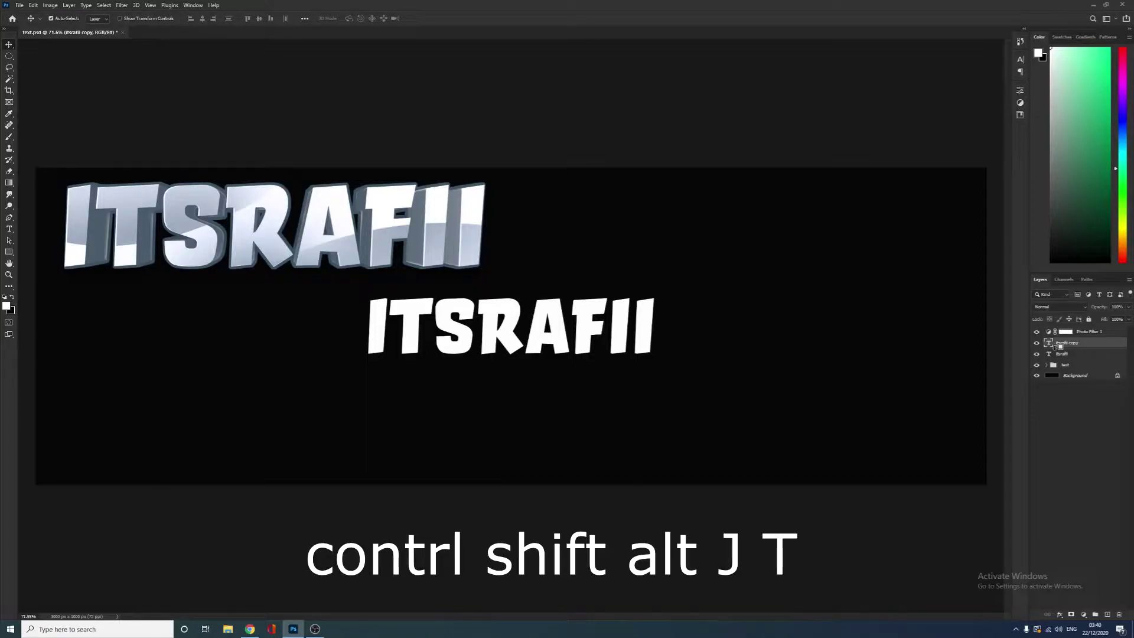
key(ctrl+shift+alt+t)
key(ctrl+shift+alt+t)
key(ctrl+shift+alt+t)
key(ctrl+shift+alt+t)
key(ctrl+shift+alt+t)
key(ctrl+shift+alt+t)
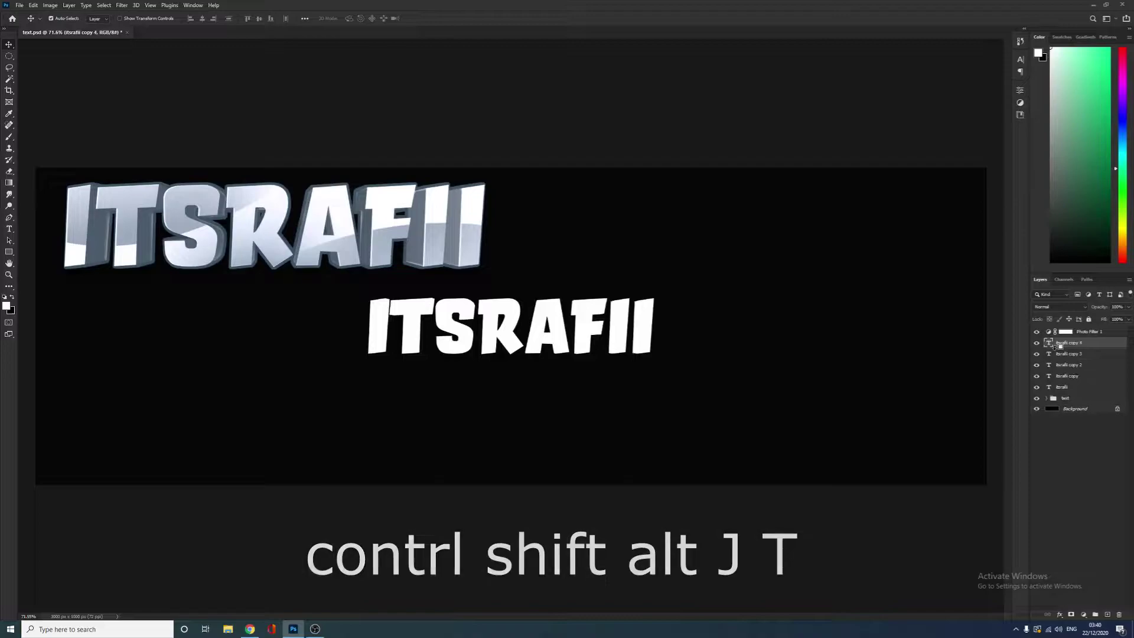
key(ctrl+shift+alt+t)
key(ctrl+shift+alt+t)
key(ctrl+shift+alt+t)
key(ctrl+shift+alt+t)
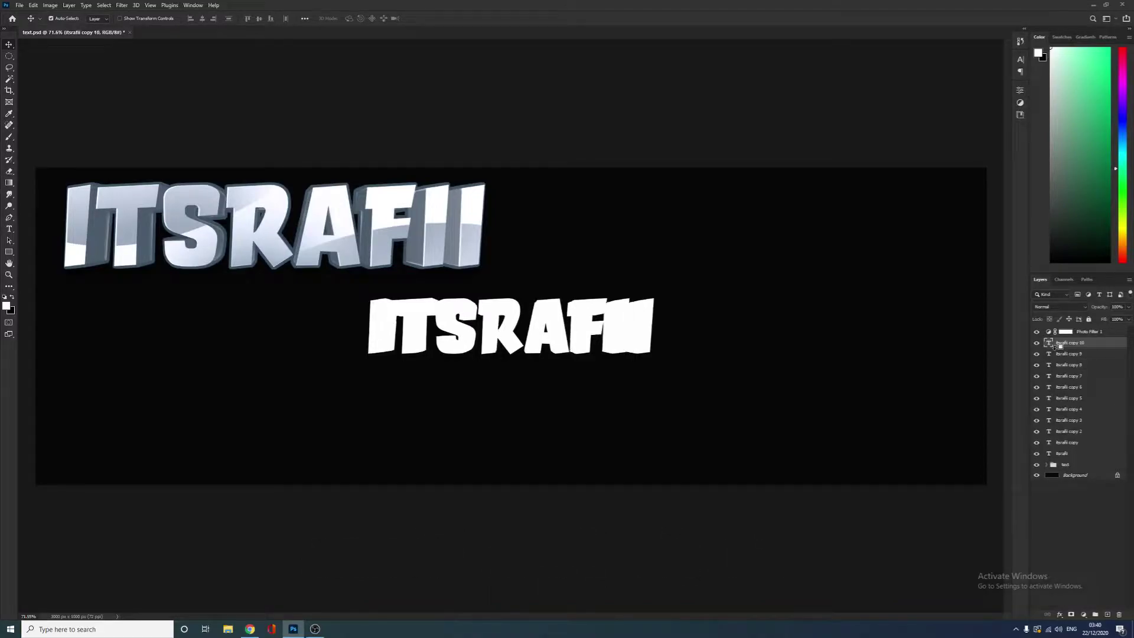
key(ctrl+shift+alt+t)
key(ctrl+shift+alt+t)
key(ctrl+shift+alt+t)
key(ctrl+shift+alt+t)
key(ctrl+shift+alt+t)
key(ctrl+shift+alt+t)
key(ctrl+shift+alt+t)
key(ctrl+shift+alt+t)
key(ctrl+shift+alt+t)
key(ctrl+shift+alt+t)
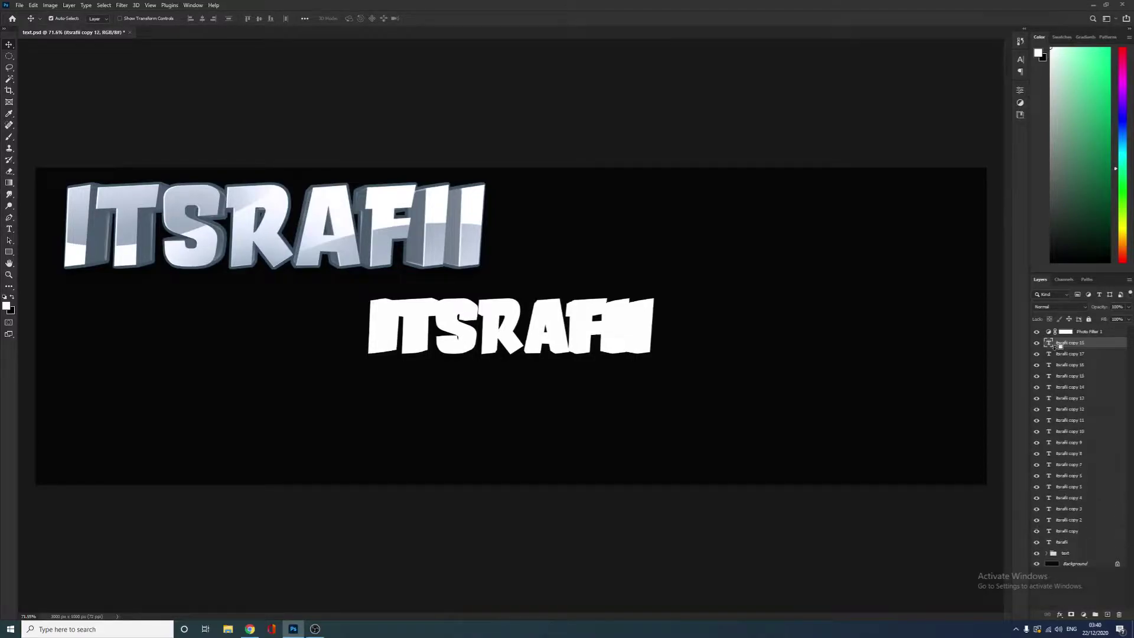
key(ctrl+shift+alt+t)
scroll(524, 273, up, 1)
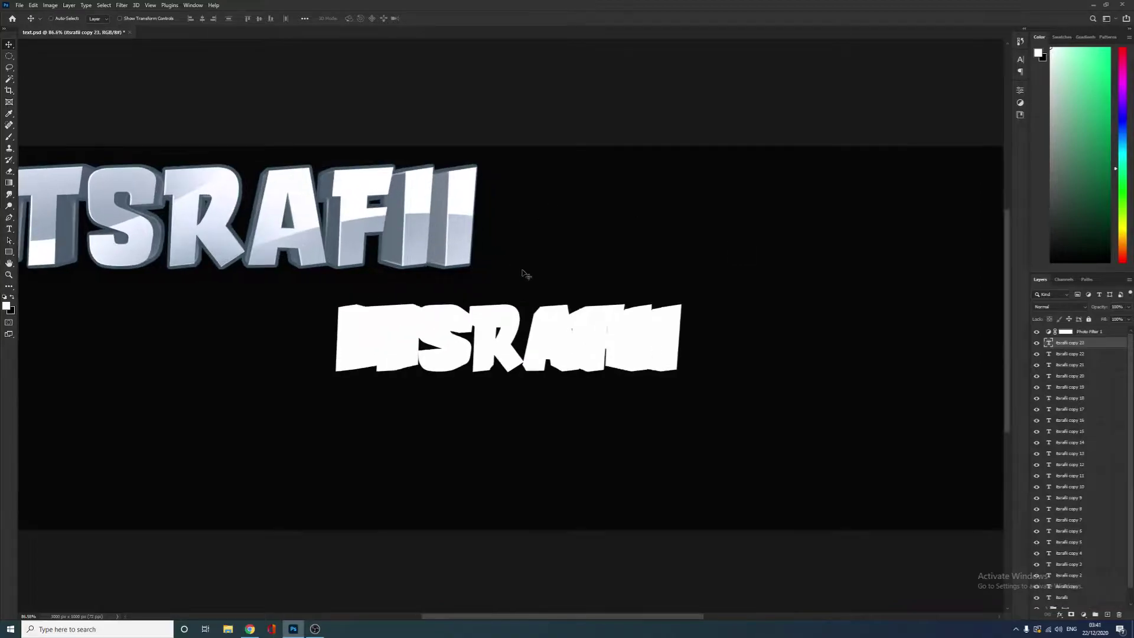
Step: Undo the surplus transformed duplicates until only nine scaled copies of the text remain
key(ctrl+z)
key(ctrl+z)
key(ctrl+z)
key(ctrl+z)
key(ctrl+z)
key(ctrl+z)
key(ctrl+z)
key(ctrl+z)
key(ctrl+z)
key(ctrl+z)
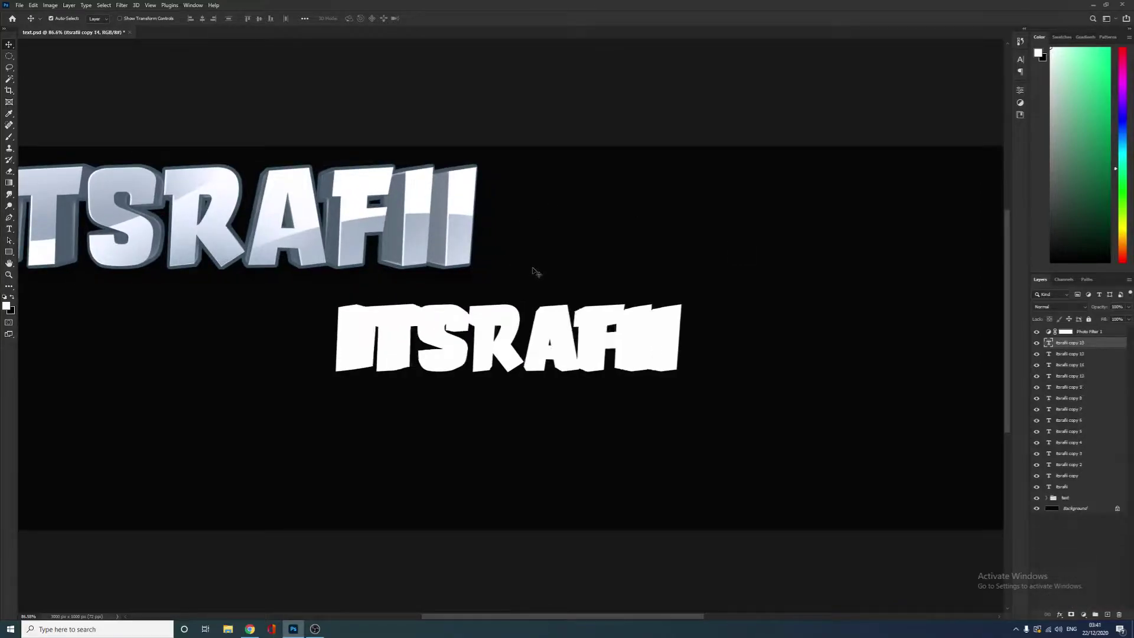
key(ctrl+z)
key(ctrl+z)
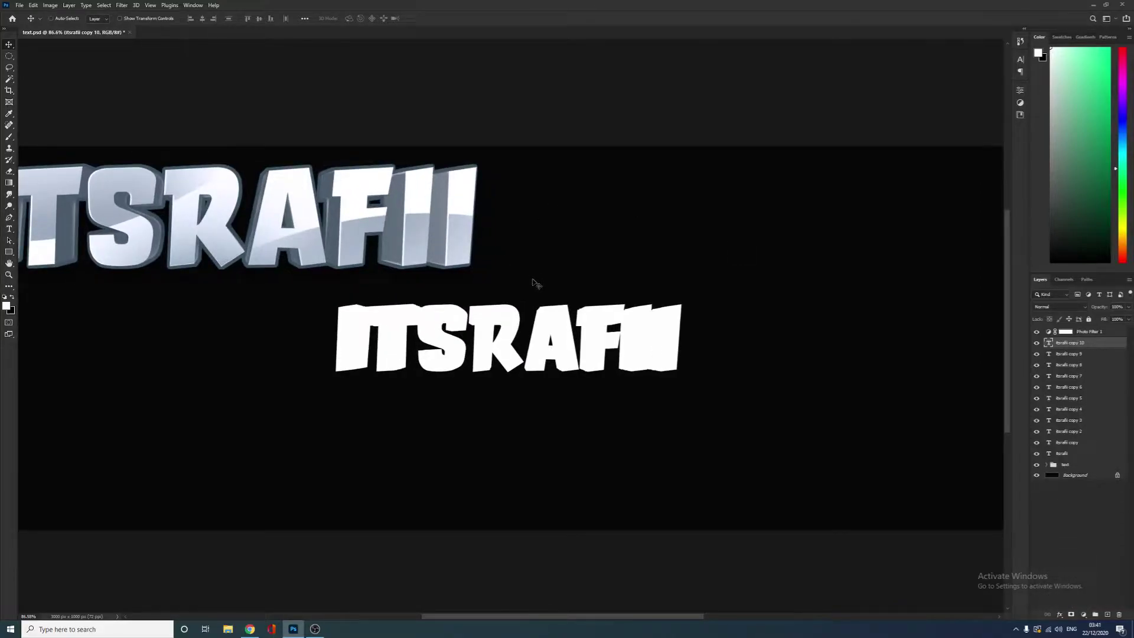
scroll(664, 335, up, 1)
click(34, 5)
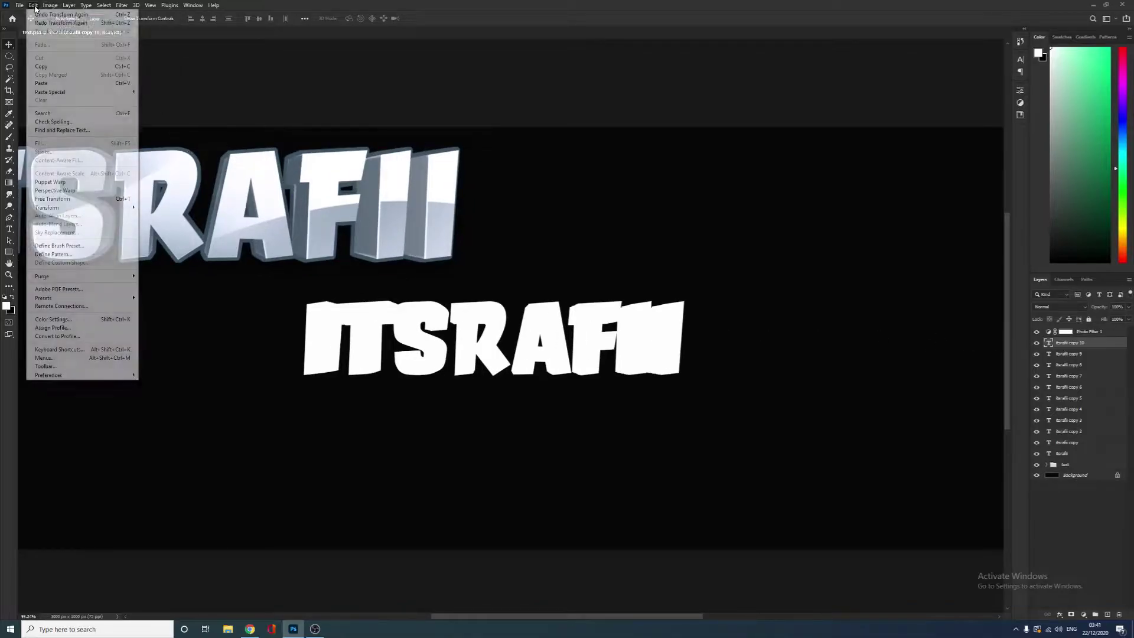
click(47, 24)
scroll(785, 350, down, 1)
key(ctrl+z)
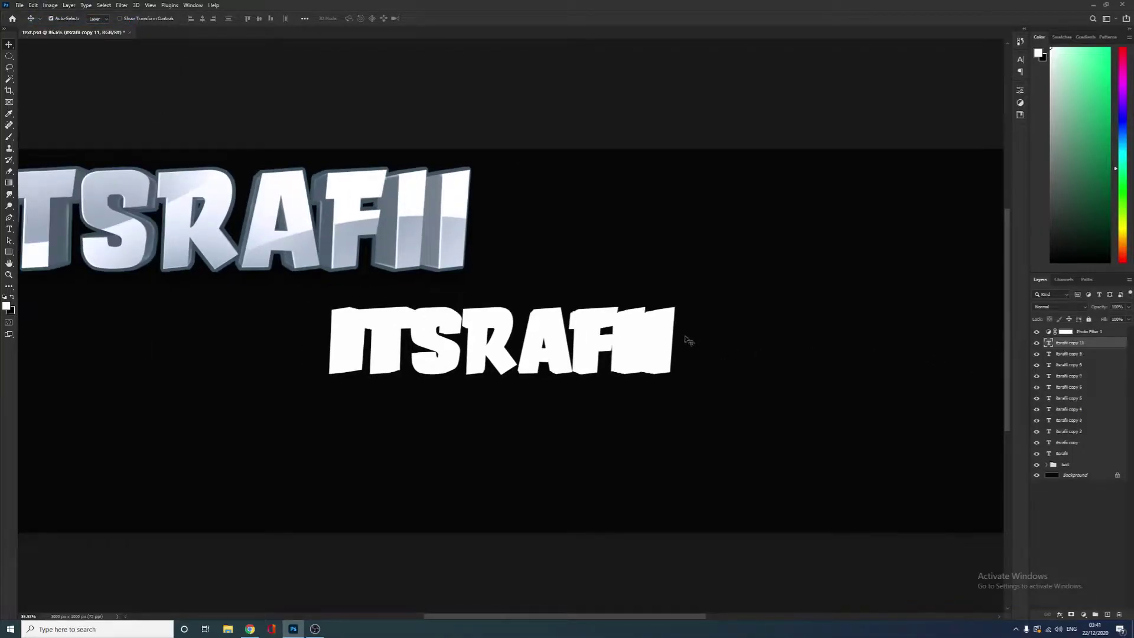
scroll(617, 329, up, 9)
key(ctrl+z)
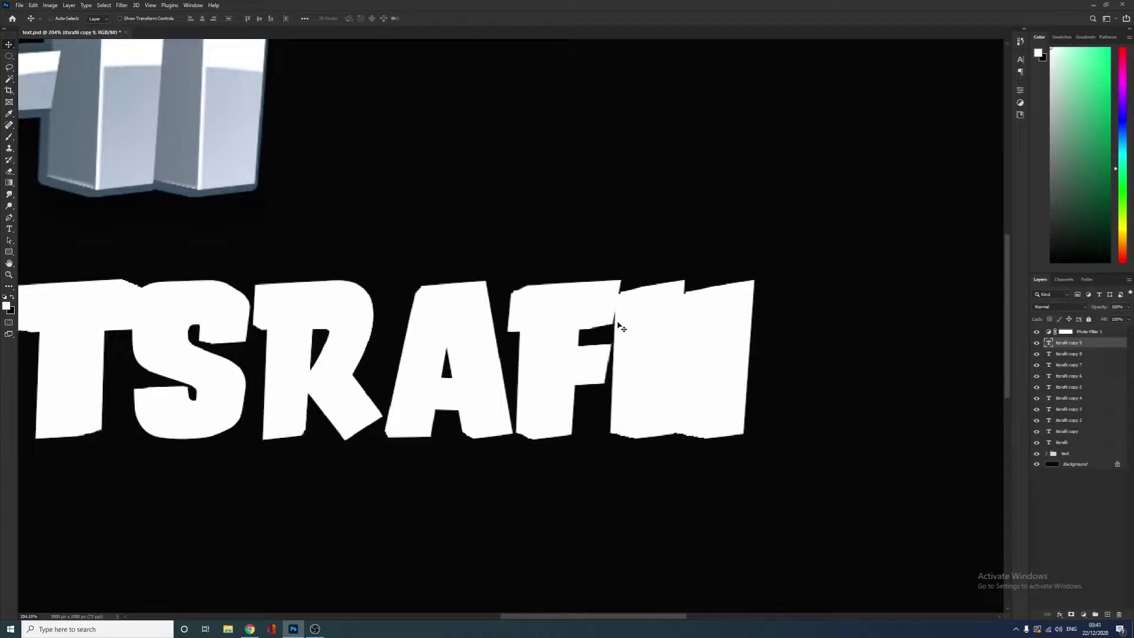
scroll(620, 324, down, 9)
Step: Reorder the layers so the original ITSRAFII text sits above its nine scaled copies, and select all the copies
shift+click(1080, 444)
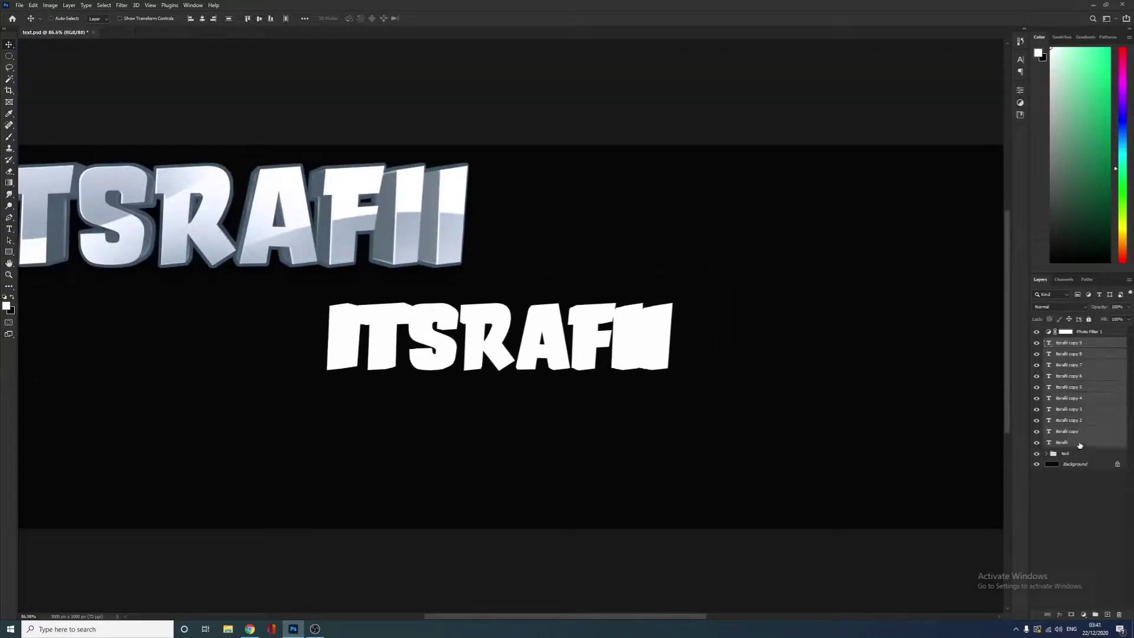
ctrl+click(1078, 445)
click(1088, 345)
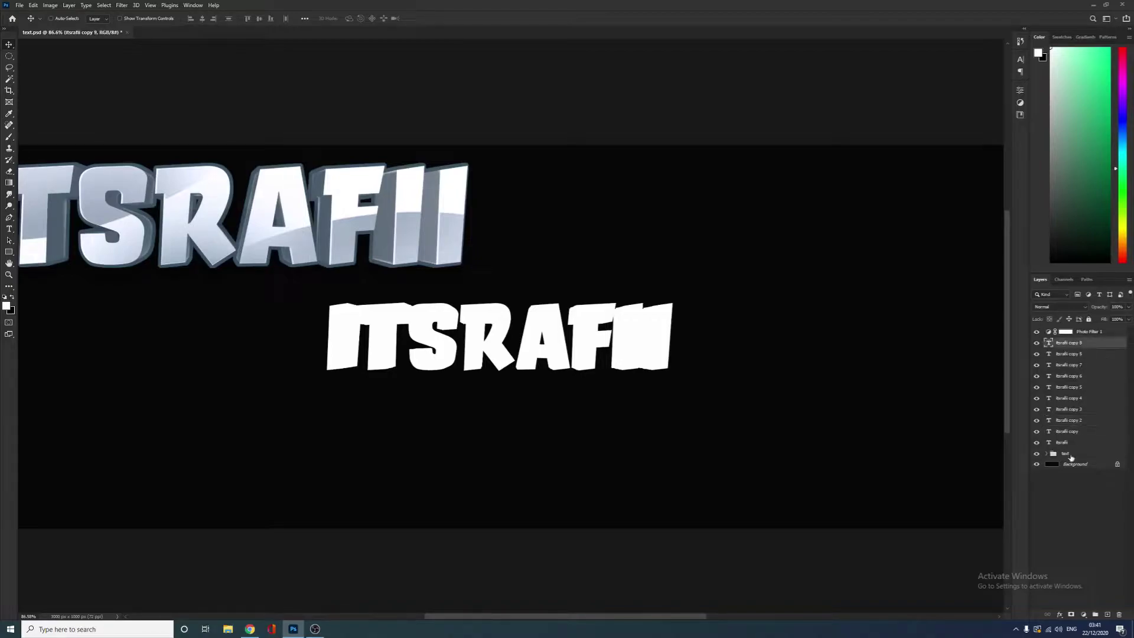
shift+click(1078, 433)
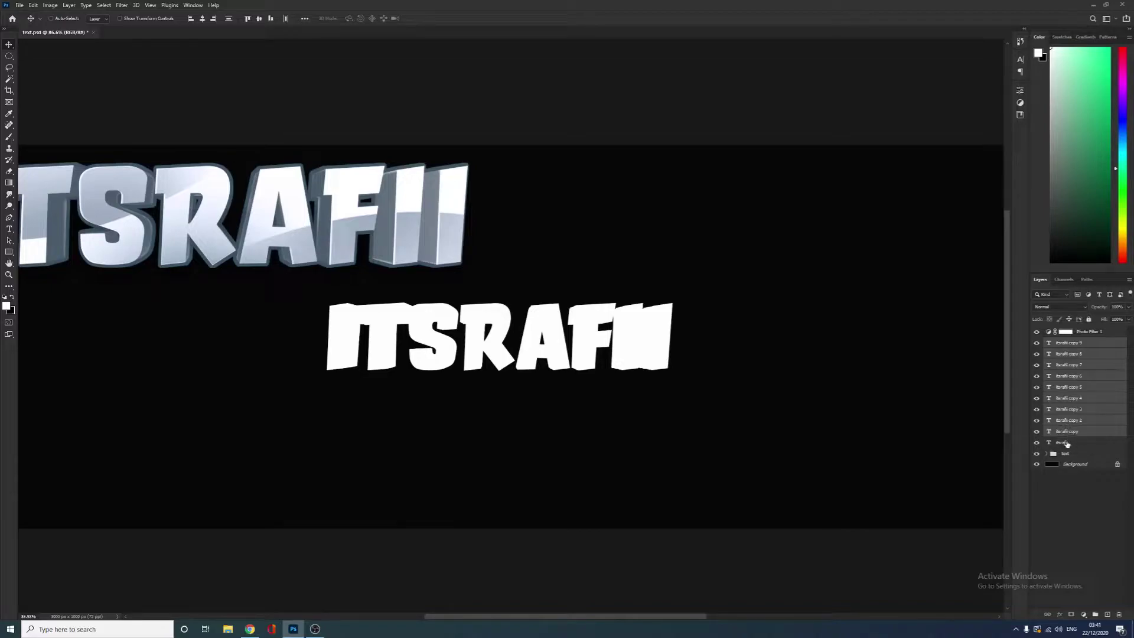
click(1066, 443)
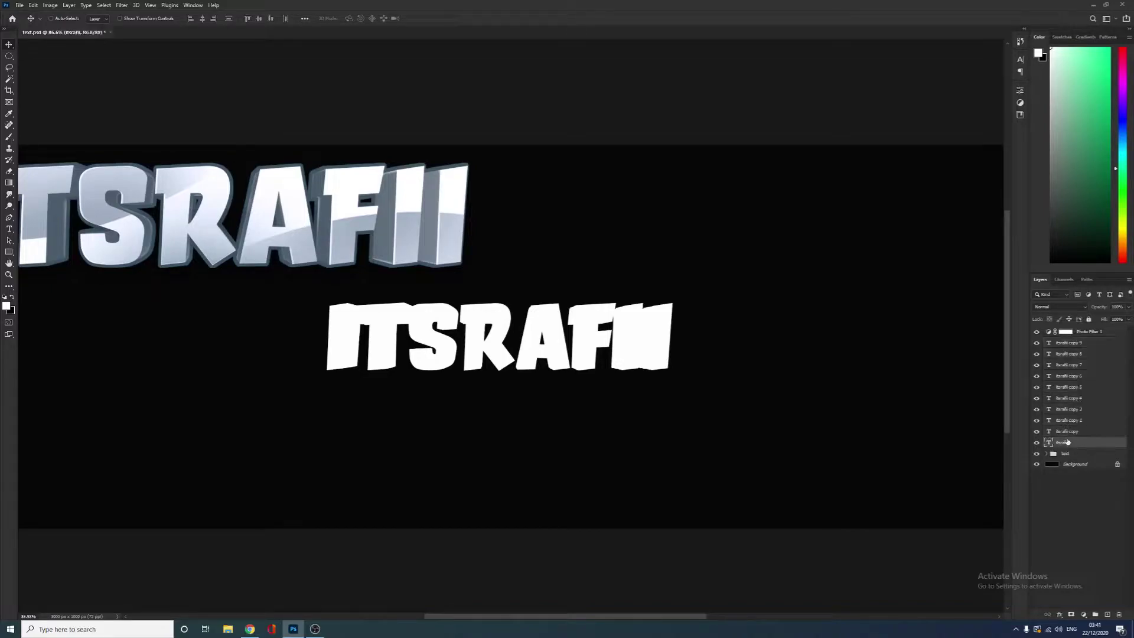
click(1070, 432)
shift+click(1077, 346)
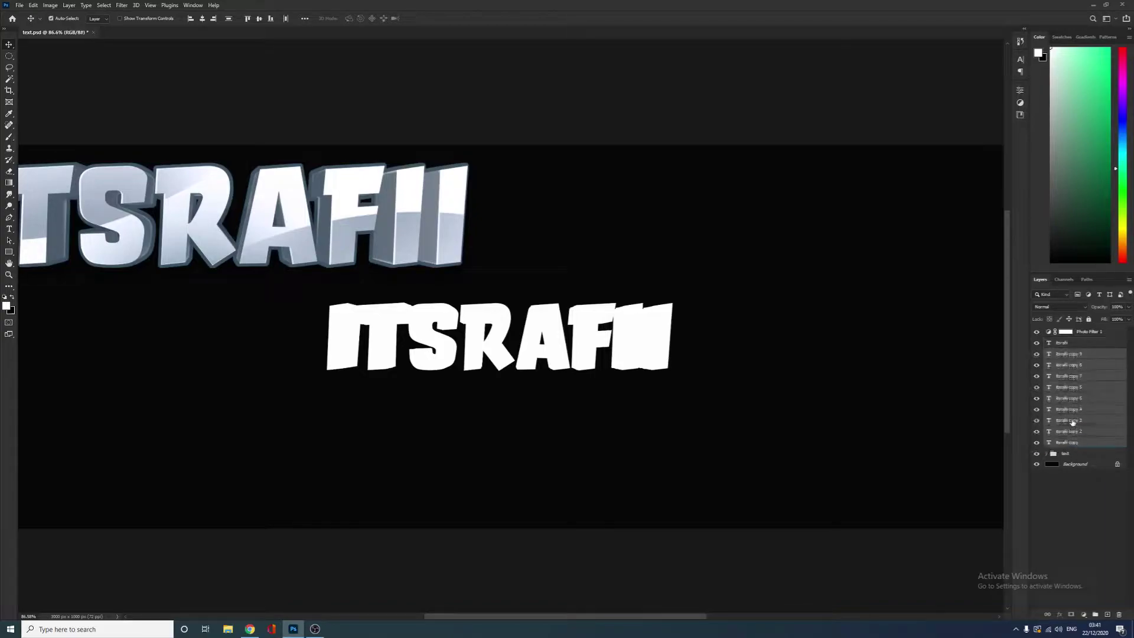
Step: Group the nine selected copies under the name "text", merge the group into one layer, and toggle its visibility to check it
key(ctrl+g)
double_click(1072, 354)
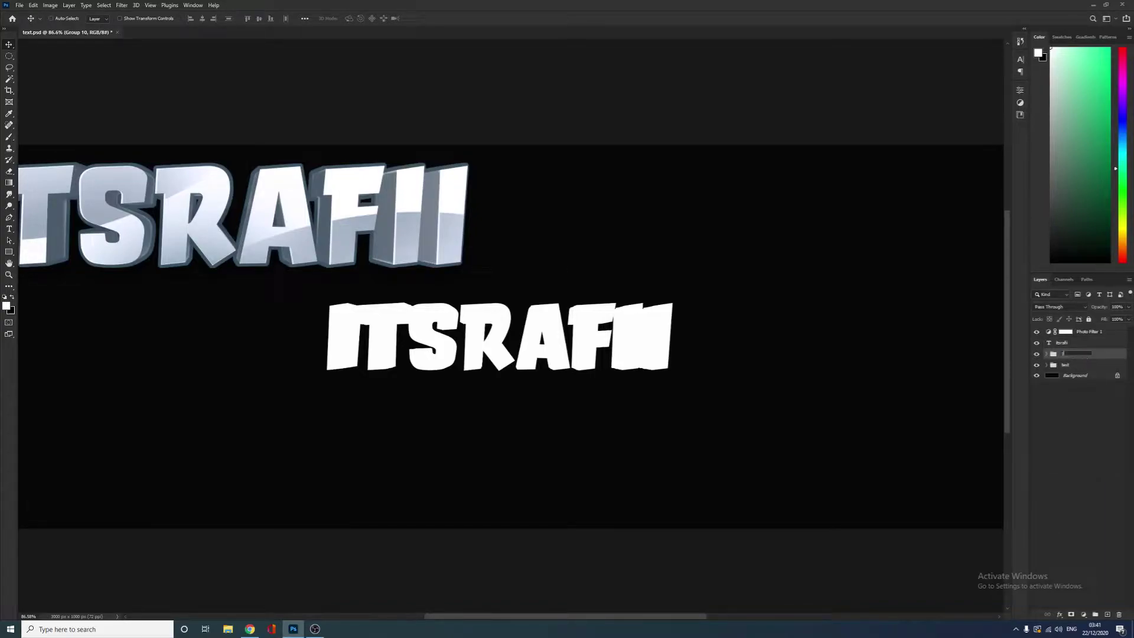
text(text)
key(Return)
key(ctrl+e)
click(1066, 344)
click(1065, 353)
click(1037, 353)
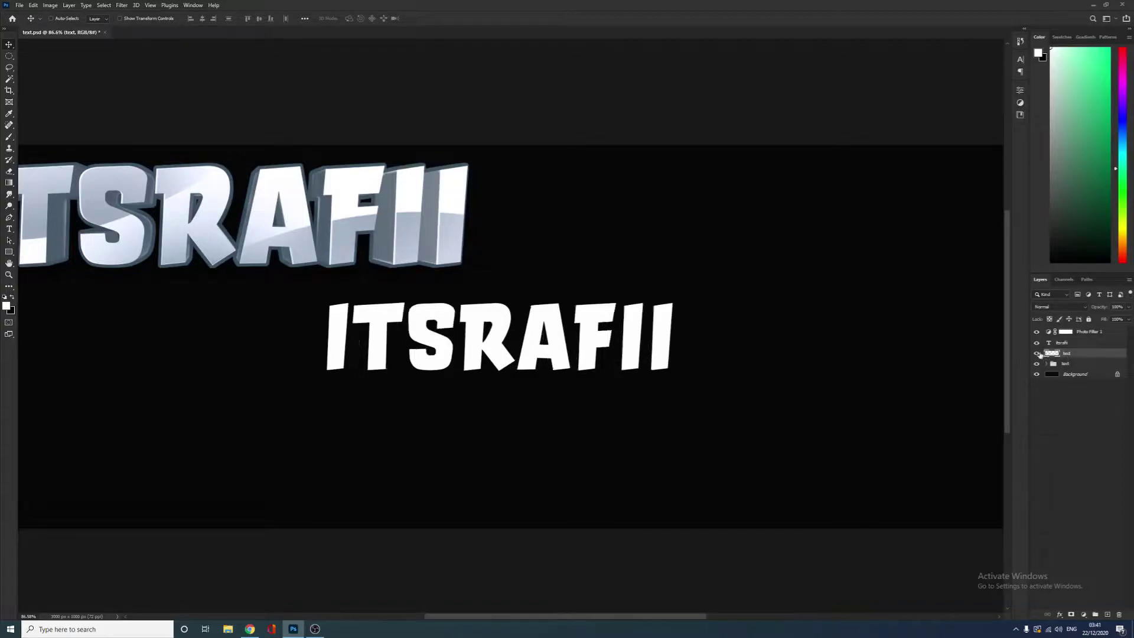
click(1036, 353)
scroll(652, 340, down, 2)
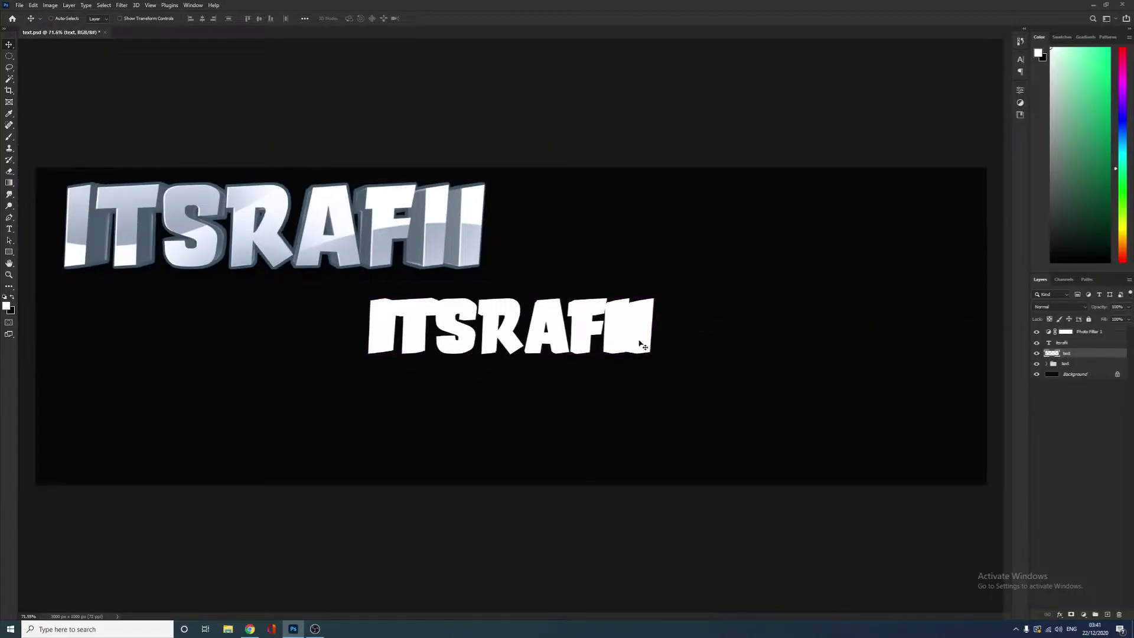
scroll(642, 345, up, 2)
key(ctrl+u)
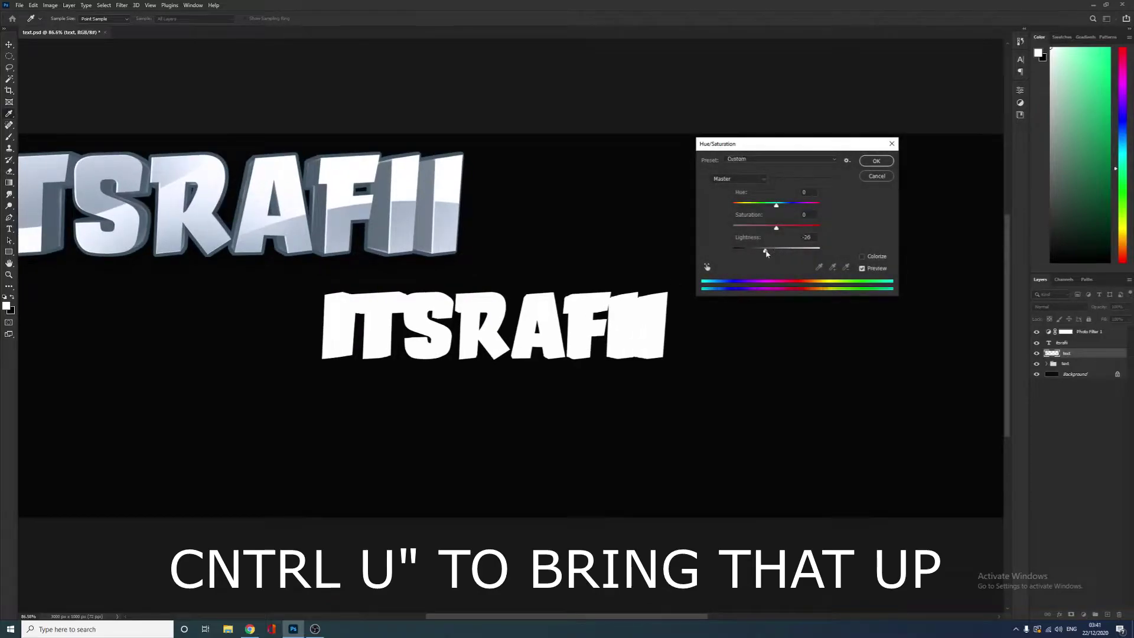
key(Escape)
scroll(475, 307, up, 5)
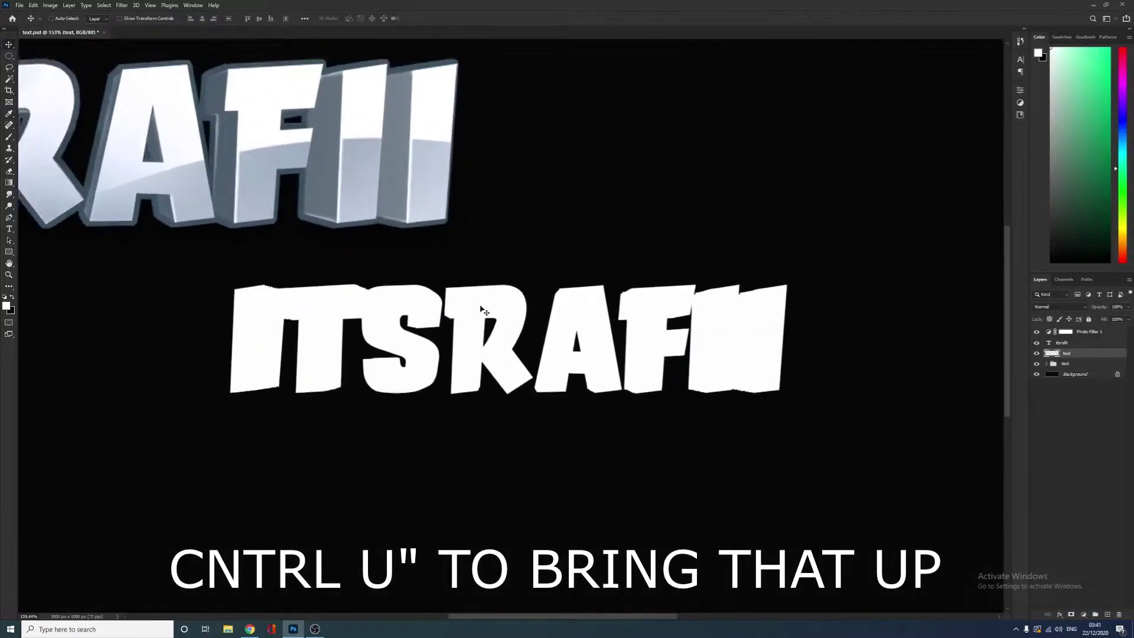
scroll(541, 311, down, 7)
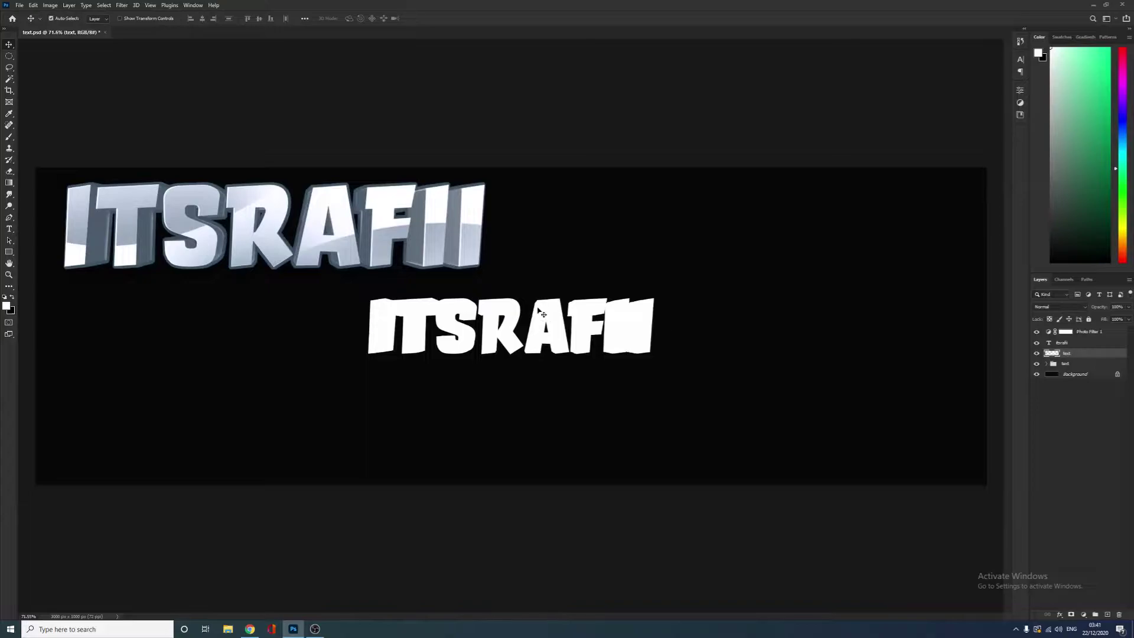
Step: Darken the merged extrusion layer to grey by lowering its lightness with Hue/Saturation
key(ctrl+u)
drag(776, 248, 753, 257)
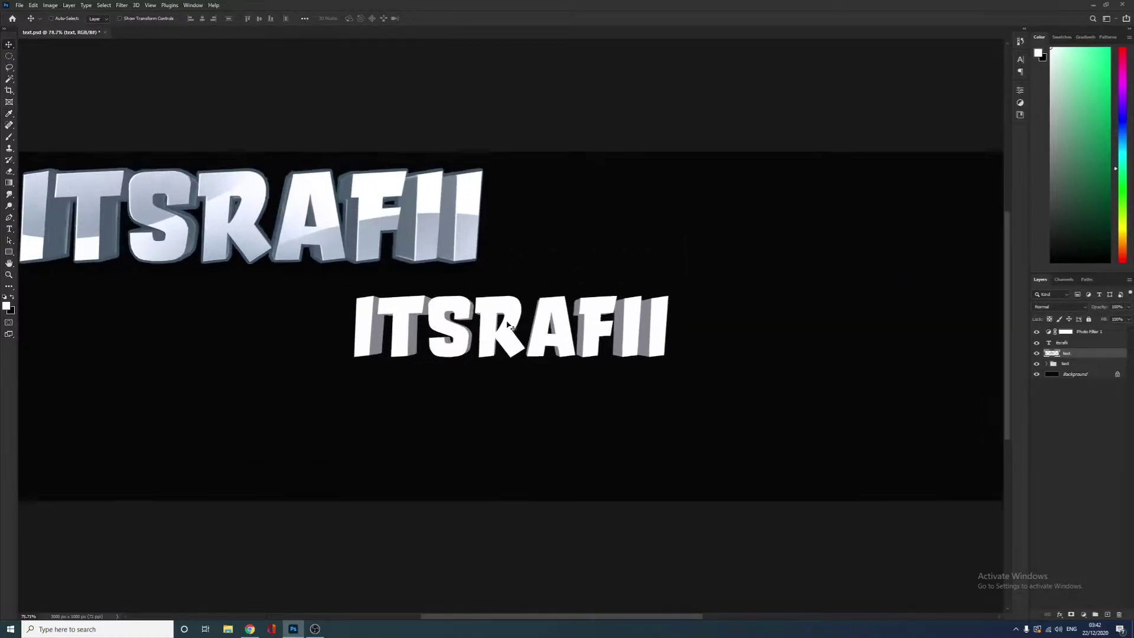
Step: Add a new empty layer directly above the darkened extrusion layer
scroll(510, 326, up, 5)
click(1108, 616)
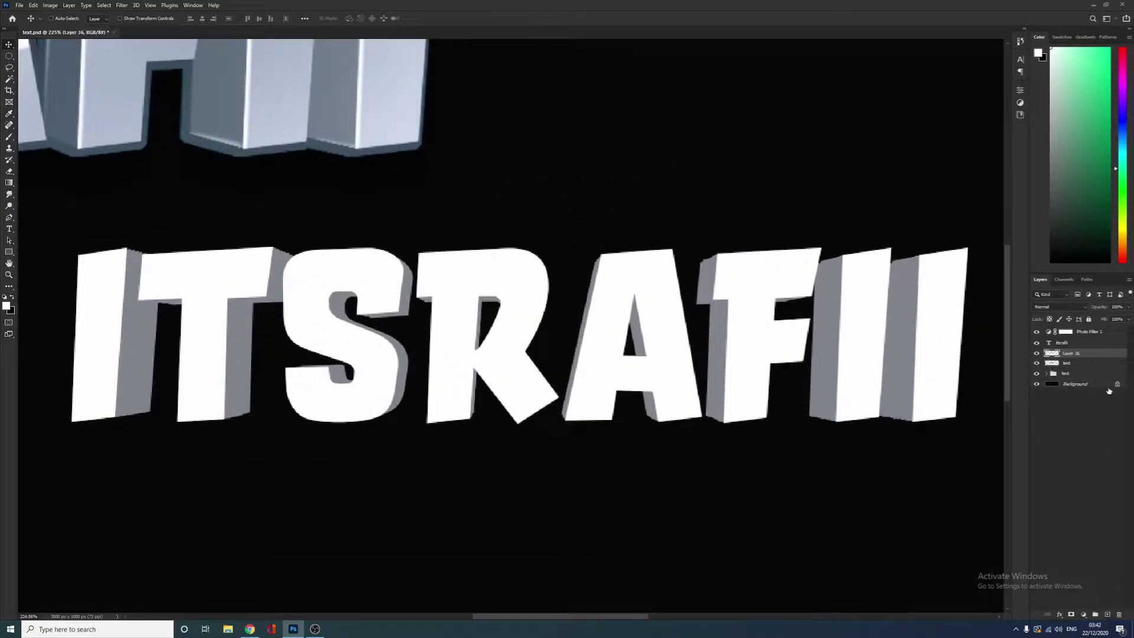
Step: Clip the new empty layer to the grey extrusion layer directly beneath it
right_click(1086, 358)
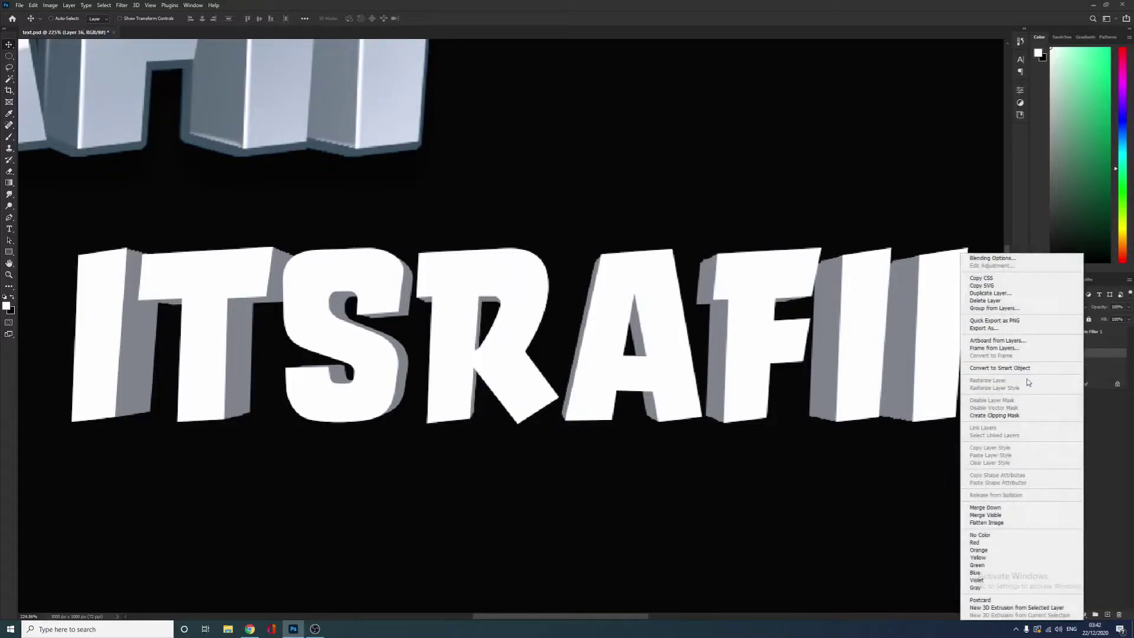
click(1011, 416)
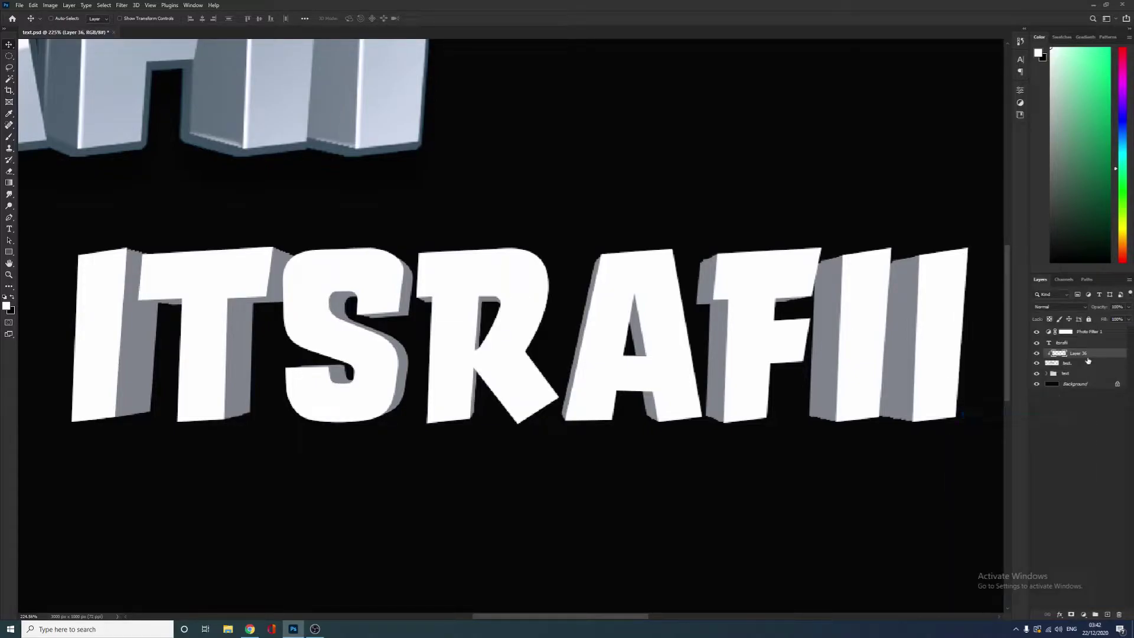
scroll(650, 370, down, 5)
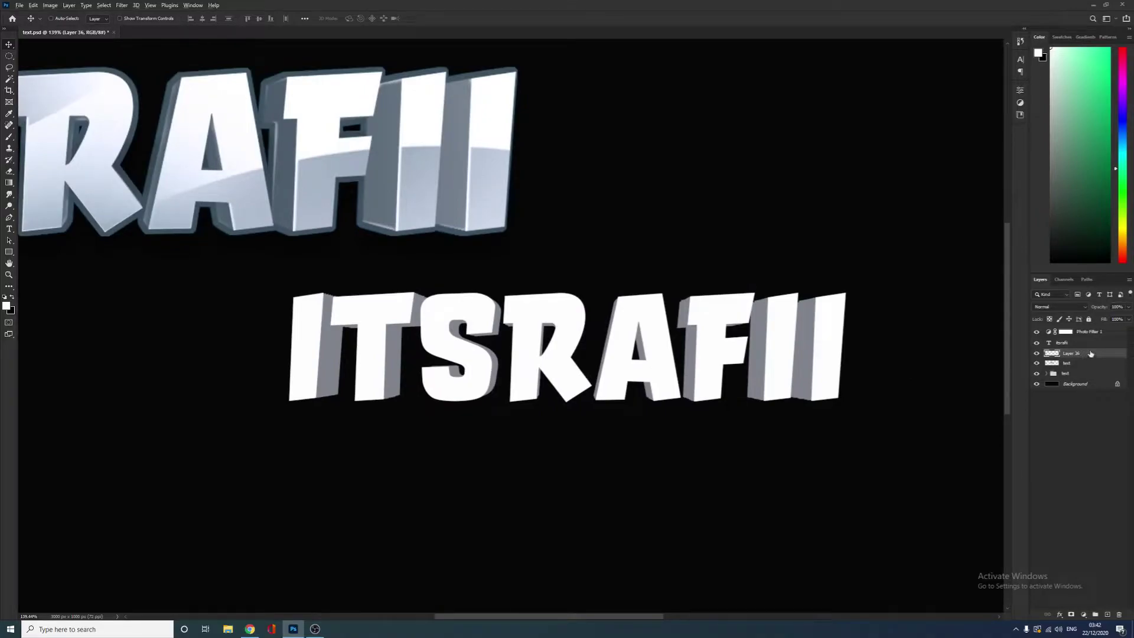
scroll(590, 354, down, 5)
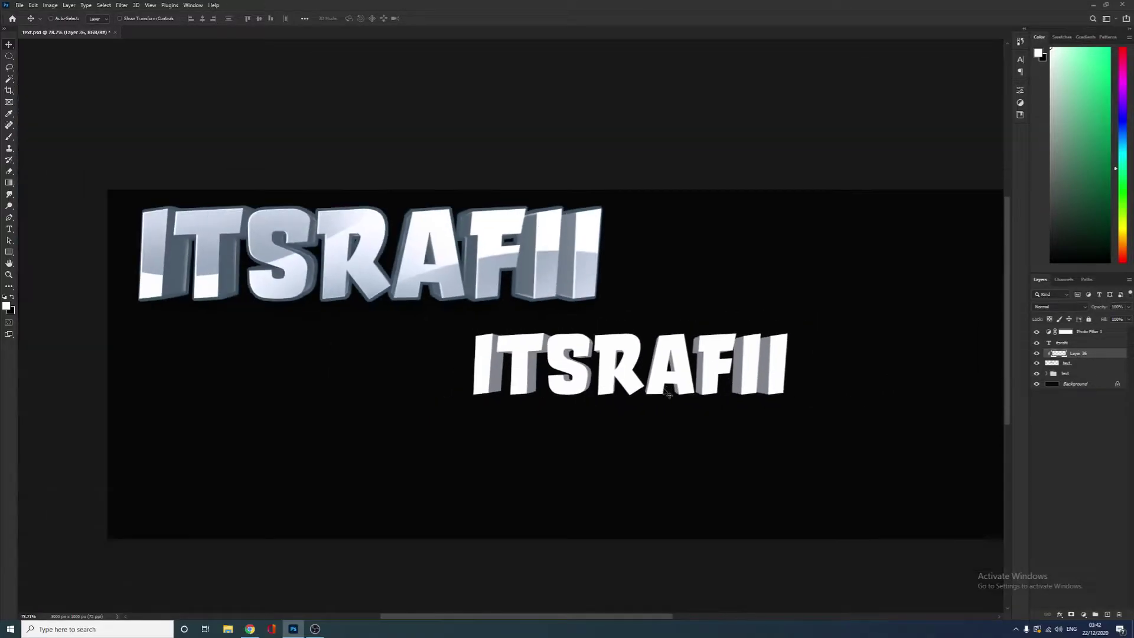
Step: Try a large hard-edged white brush stroke across the extruded lettering, then undo it
key(b)
scroll(626, 332, up, 3)
scroll(625, 332, down, 5)
mouse_move(665, 350)
mouse_down()
mouse_move(762, 345)
mouse_move(384, 281)
mouse_move(278, 244)
mouse_up()
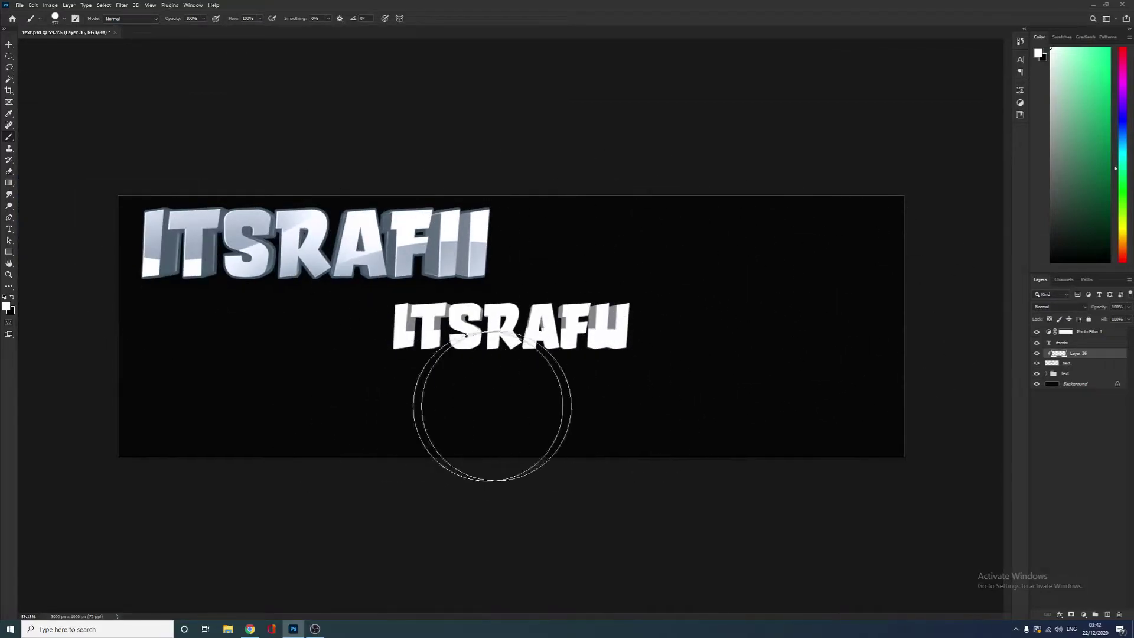
key(ctrl+z)
Step: Set the brush hardness to 0%, test a soft white stroke, and undo it
right_click(772, 386)
drag(771, 387, 750, 386)
click(722, 303)
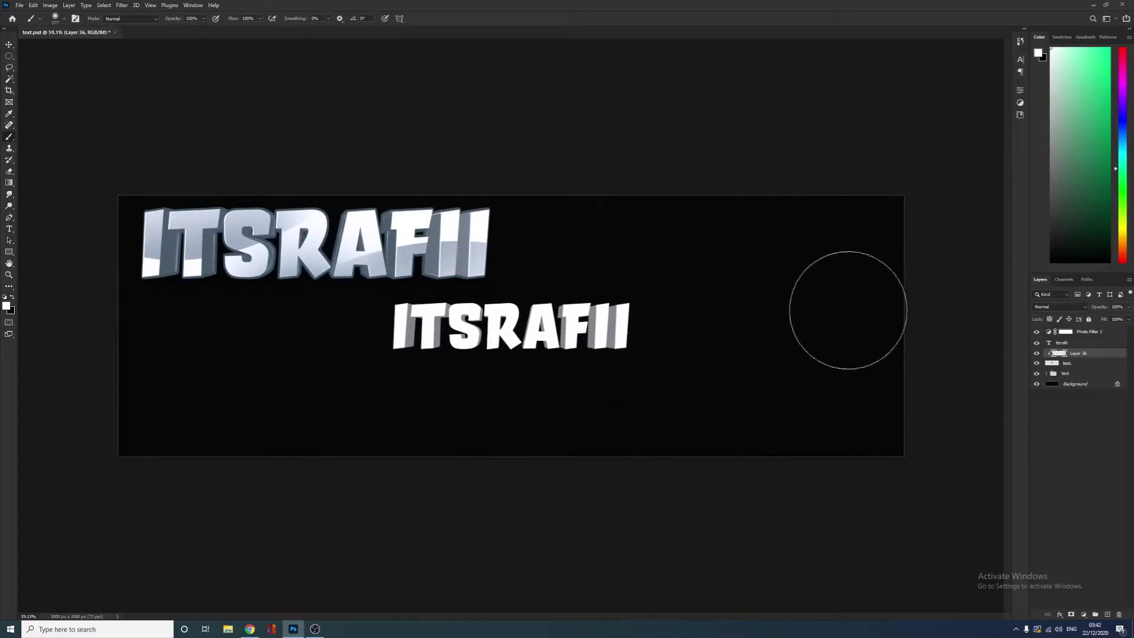
scroll(791, 316, up, 2)
scroll(790, 316, down, 1)
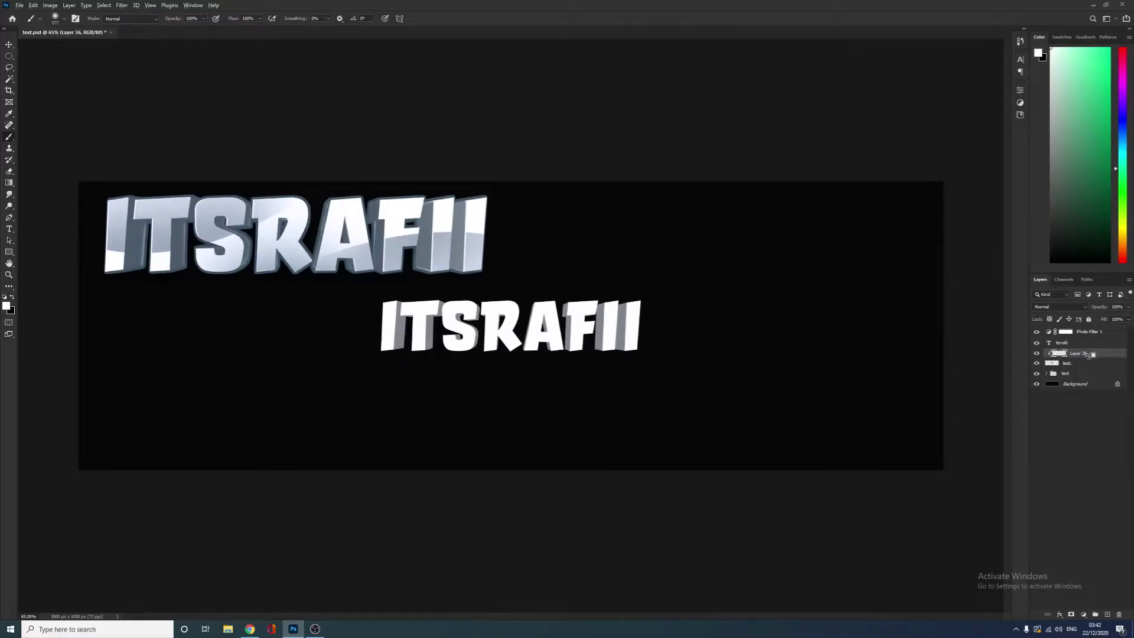
drag(841, 271, 856, 309)
key(ctrl+z)
scroll(693, 296, up, 3)
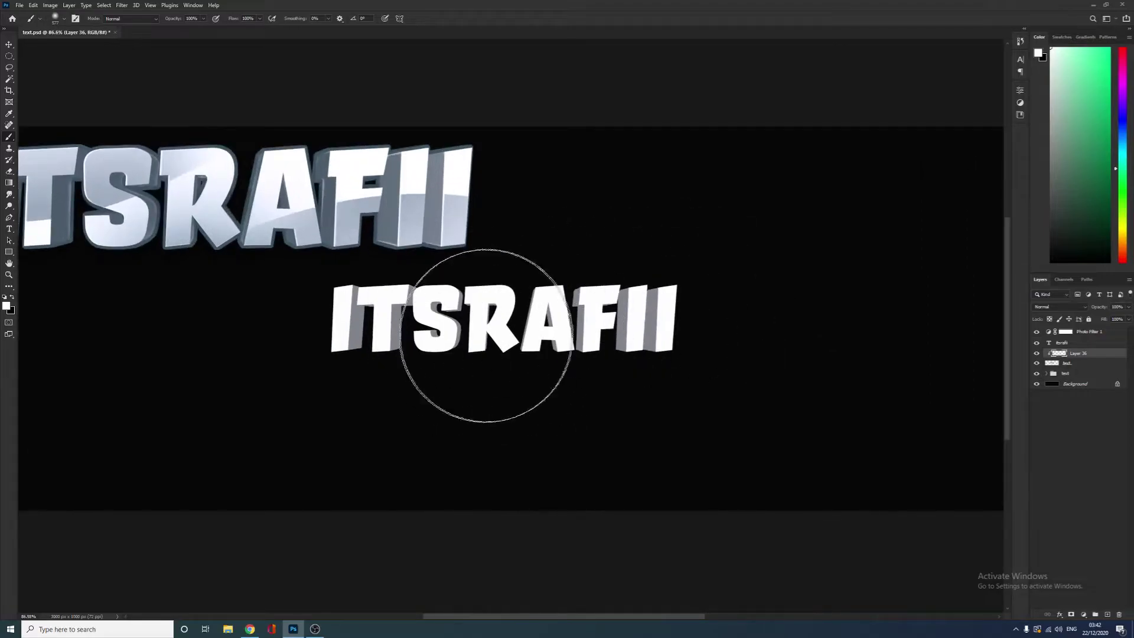
Step: Try the brush at 100% hardness with a white dab beside the last letter, then restore the soft brush
scroll(512, 338, up, 5)
key(v)
scroll(625, 341, up, 4)
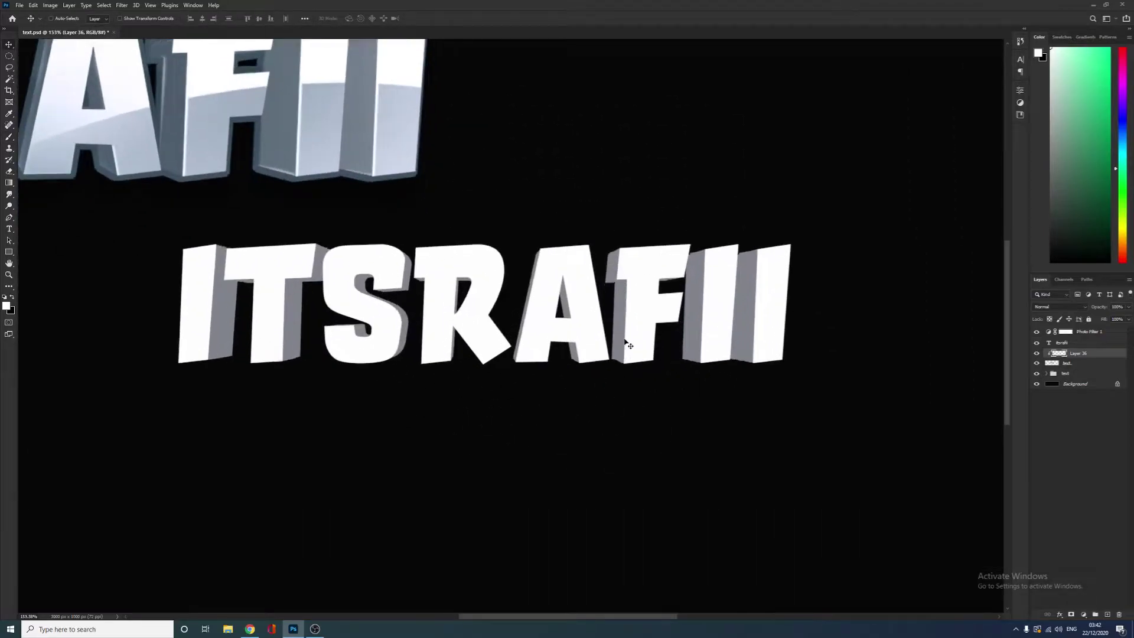
scroll(620, 315, down, 4)
key(b)
right_click(571, 416)
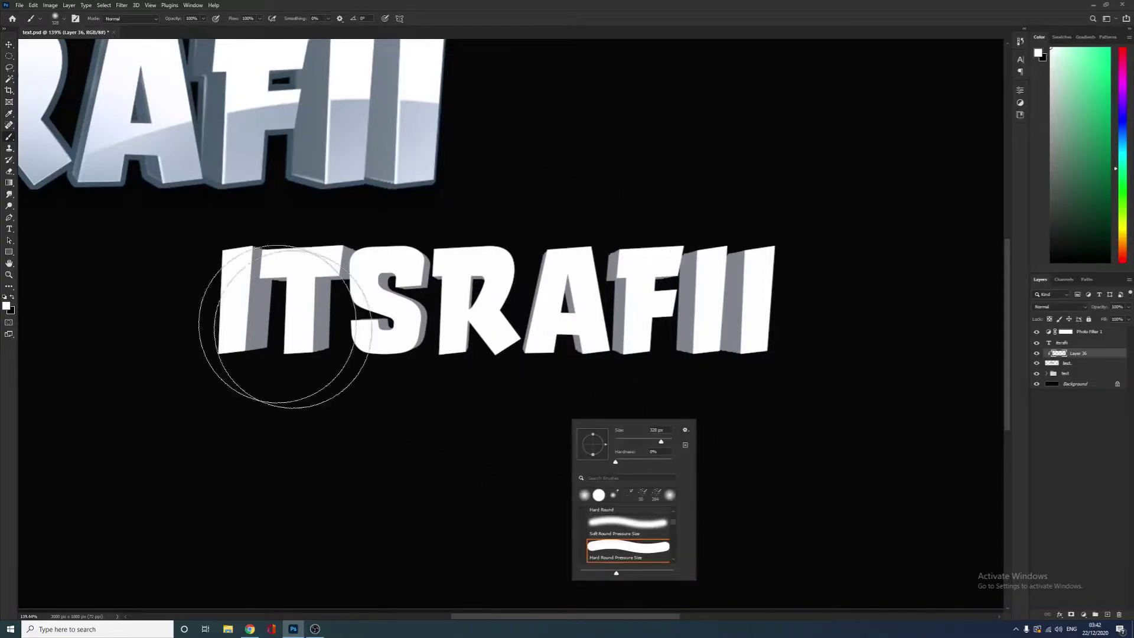
click(9, 137)
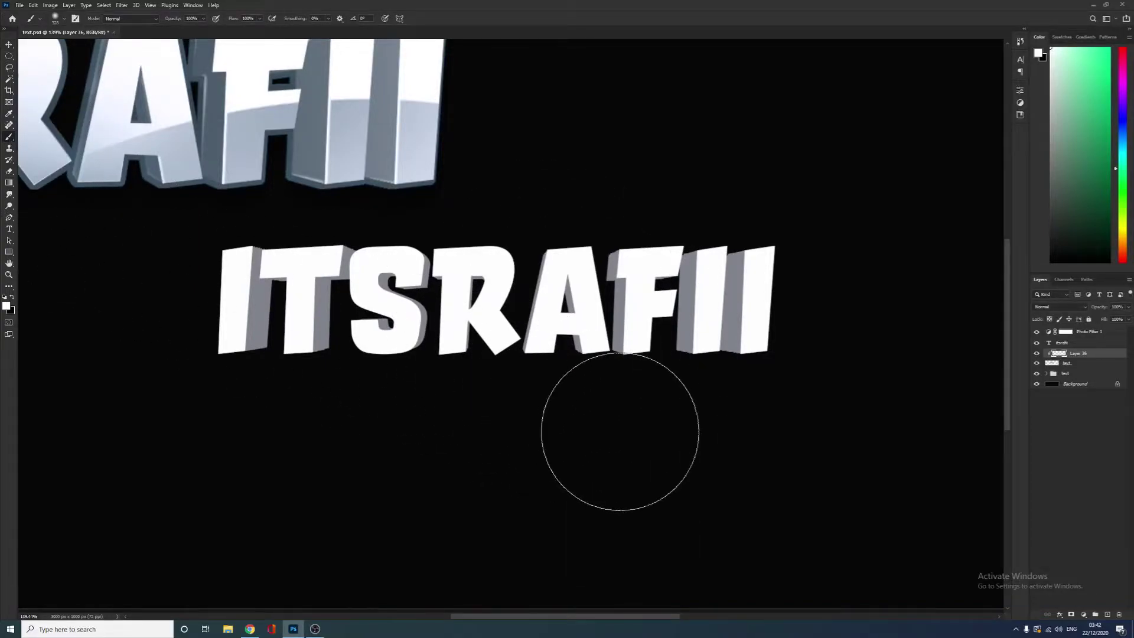
right_click(620, 431)
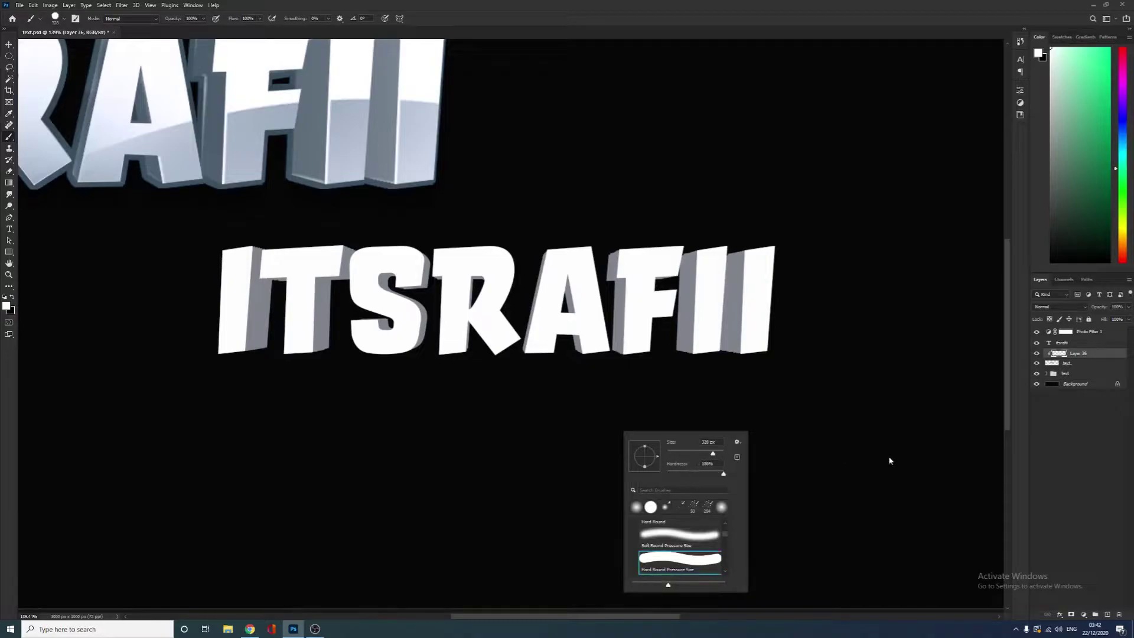
key(Return)
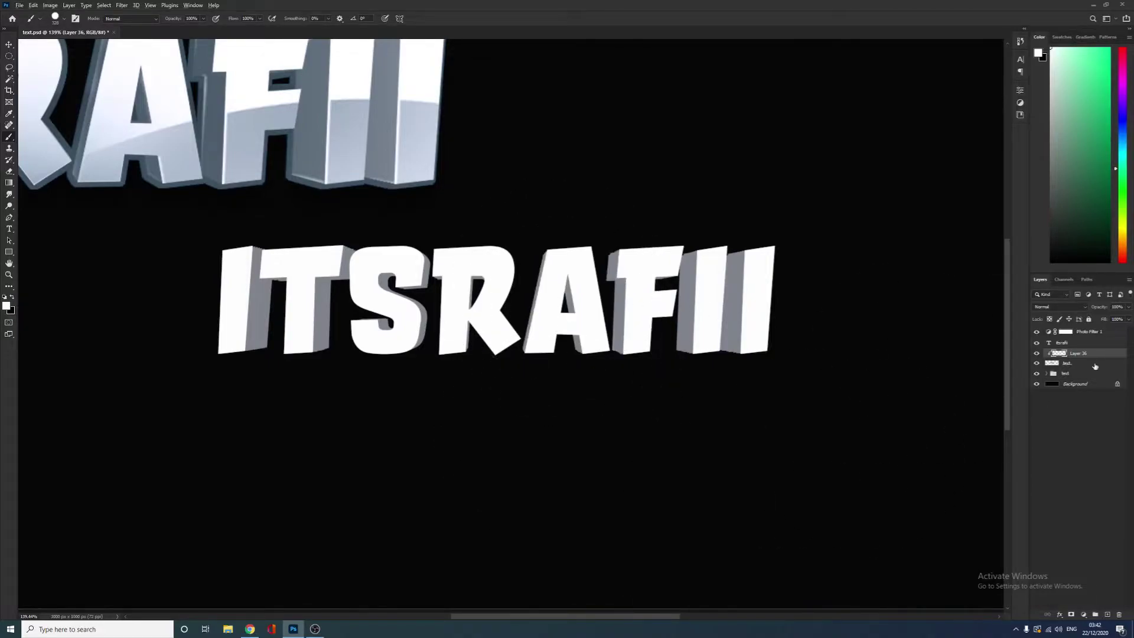
click(806, 212)
scroll(818, 248, down, 2)
right_click(872, 342)
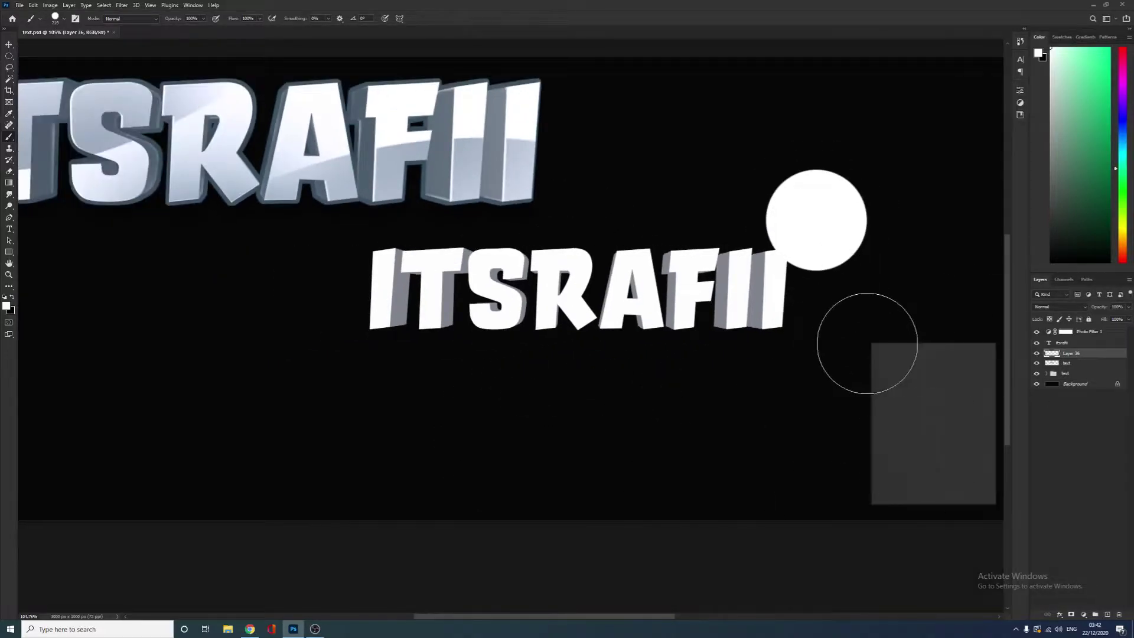
click(827, 311)
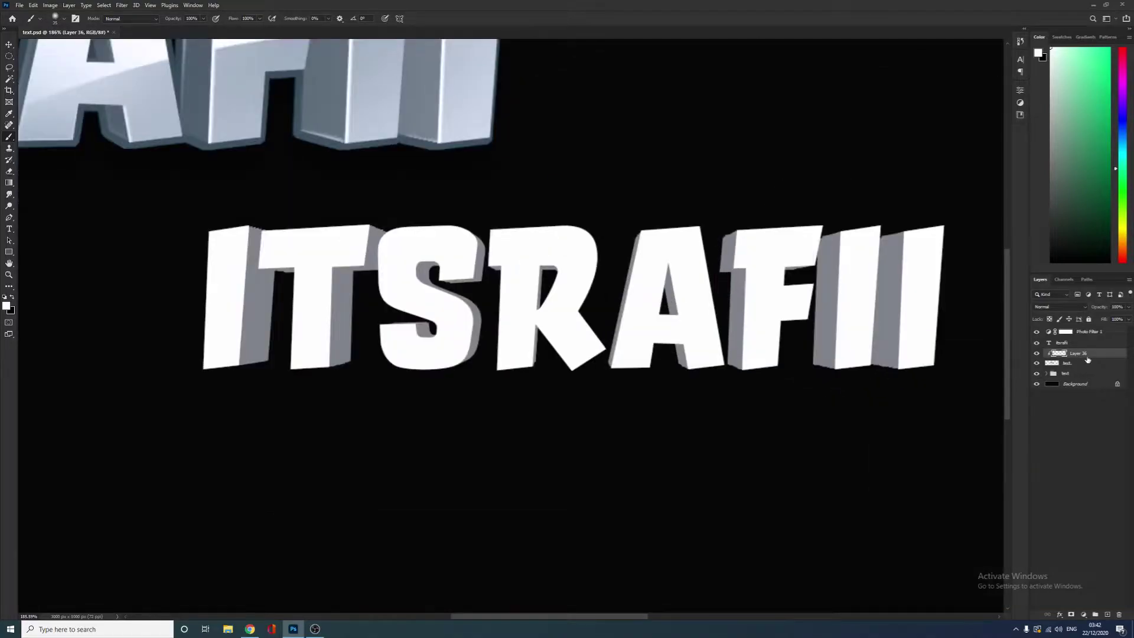
Step: Darken the merged extrusion layer further by lowering its lightness with Hue/Saturation
click(1088, 363)
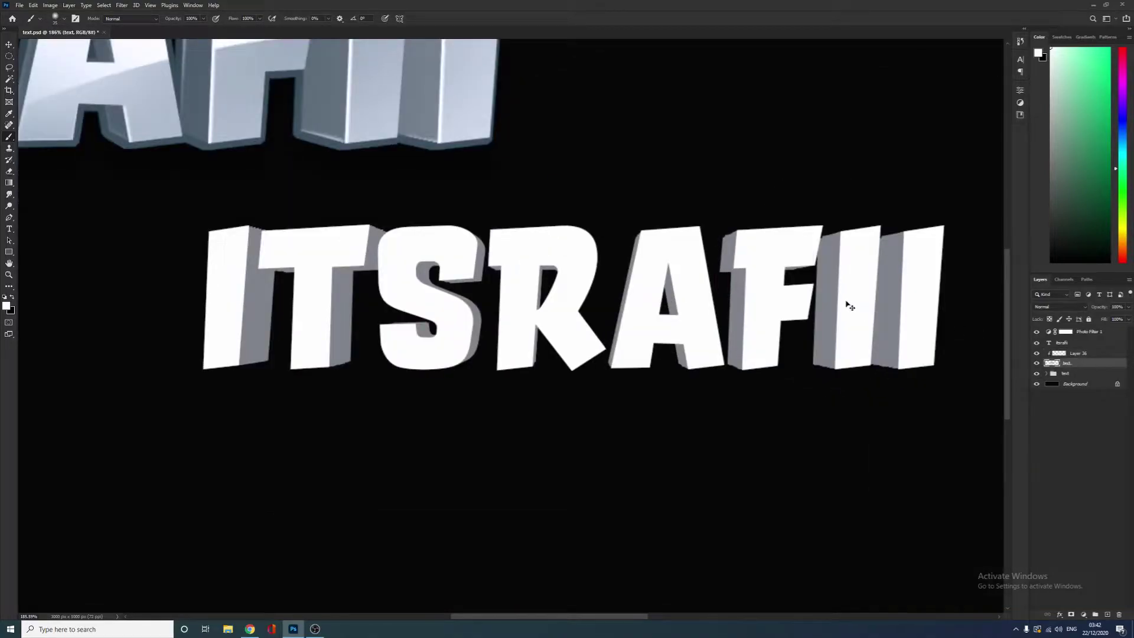
key(ctrl+u)
drag(770, 252, 763, 252)
click(876, 161)
scroll(886, 322, up, 2)
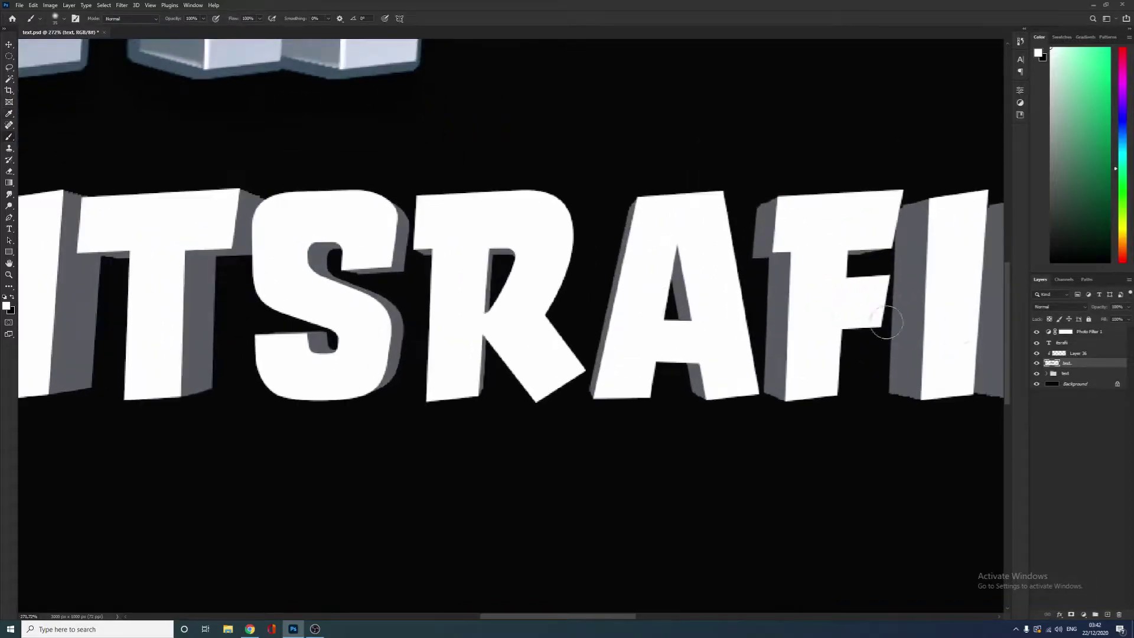
Step: On the clipped layer, paint soft white highlights along the lower extrusion edges of the last two letters
key(alt+bracketright)
scroll(578, 337, up, 4)
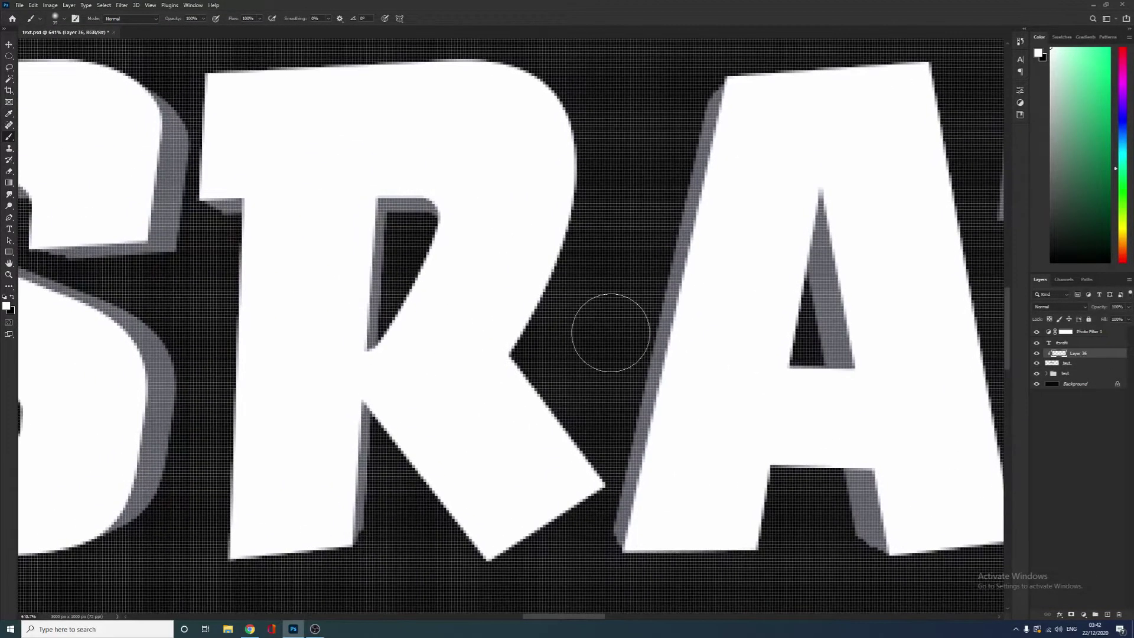
scroll(611, 333, down, 5)
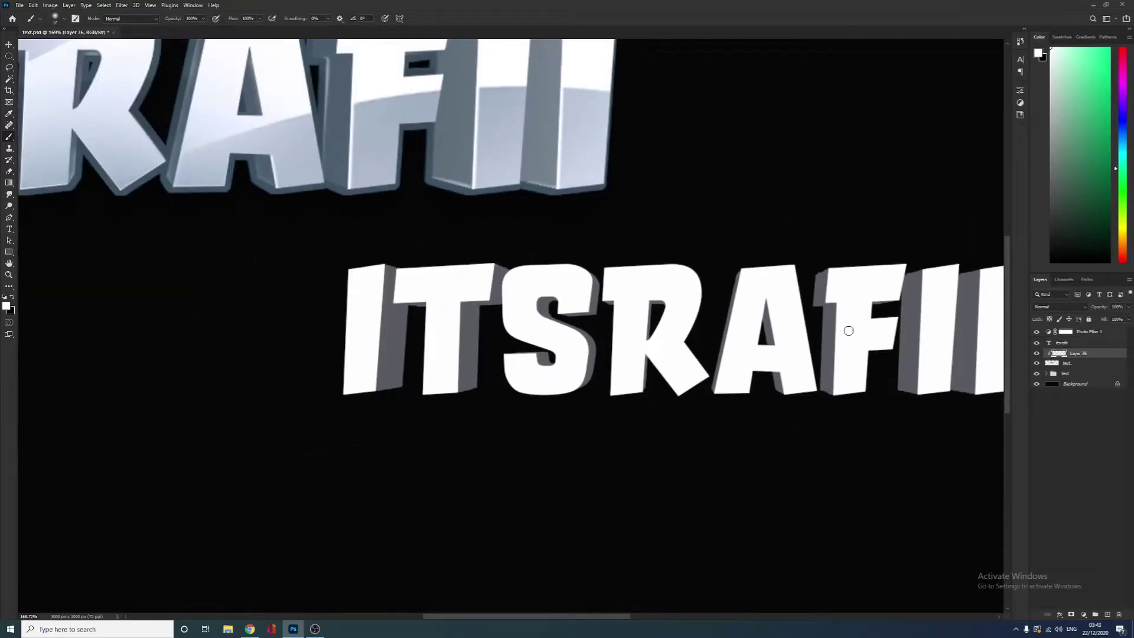
scroll(849, 331, up, 2)
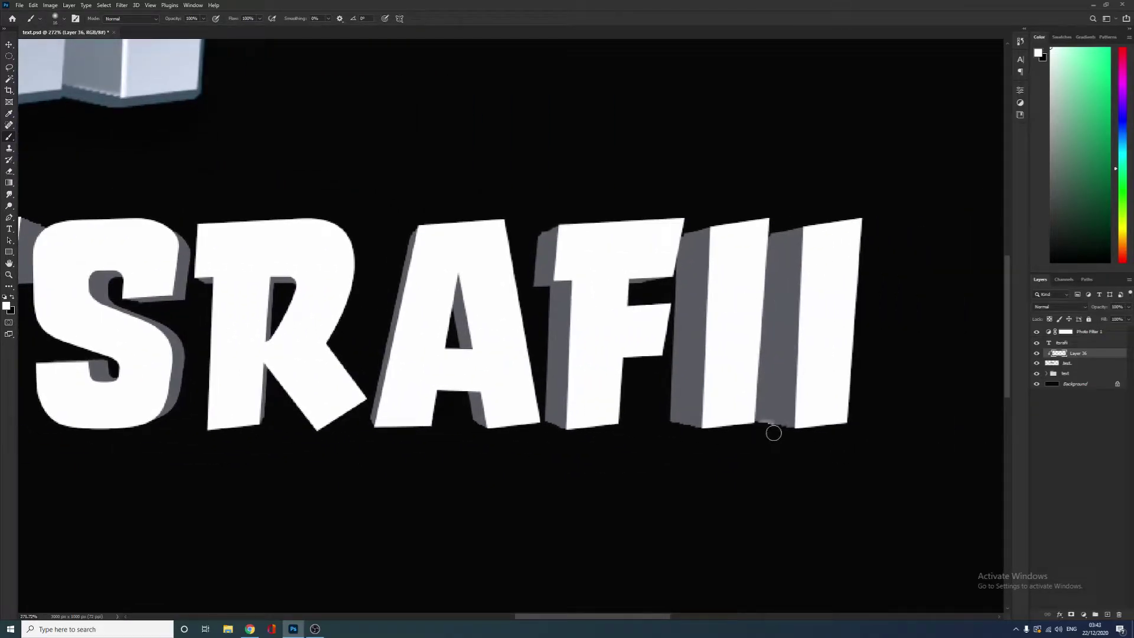
drag(772, 432, 777, 436)
scroll(750, 447, down, 2)
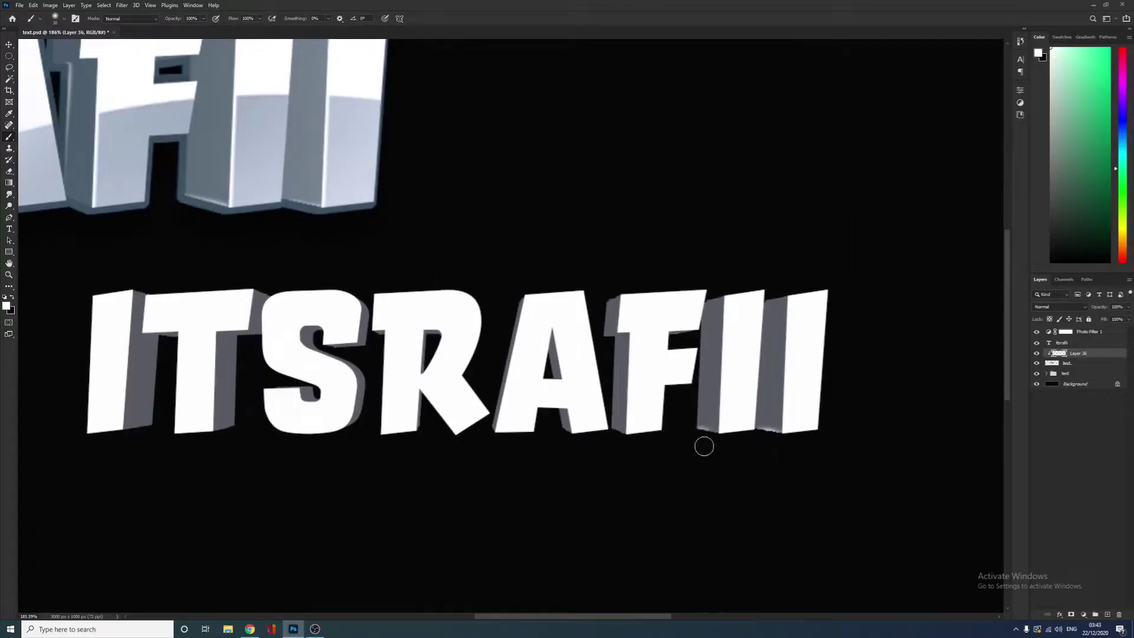
Step: Paint soft white highlights along the extrusion edges of the F's arm, upper corner and stem, undoing misplaced strokes
scroll(690, 329, up, 3)
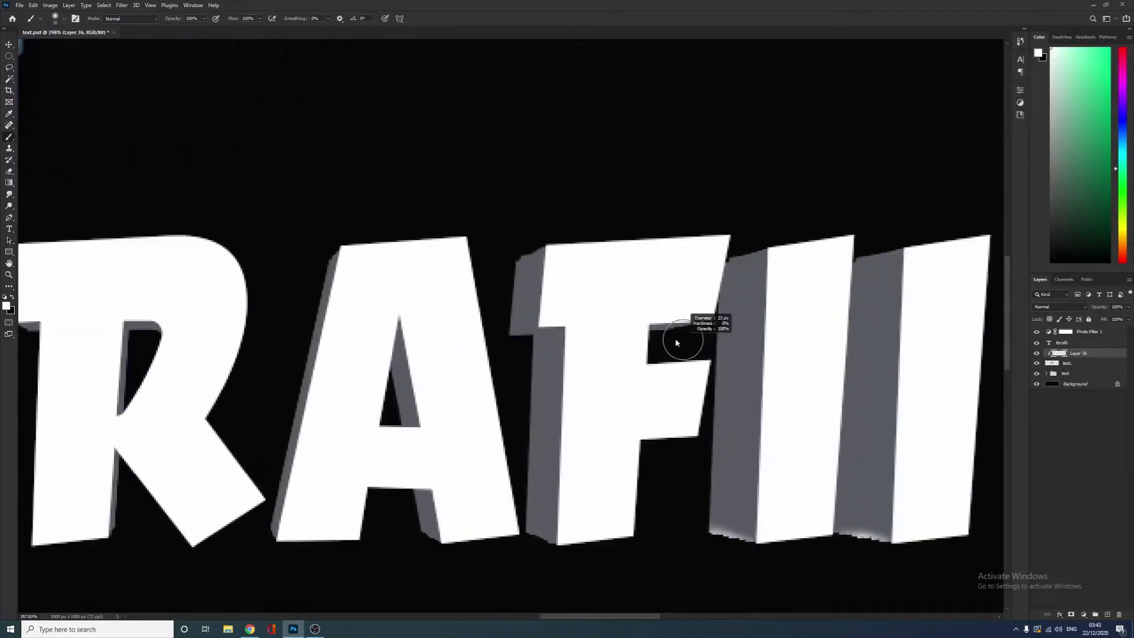
drag(529, 358, 565, 362)
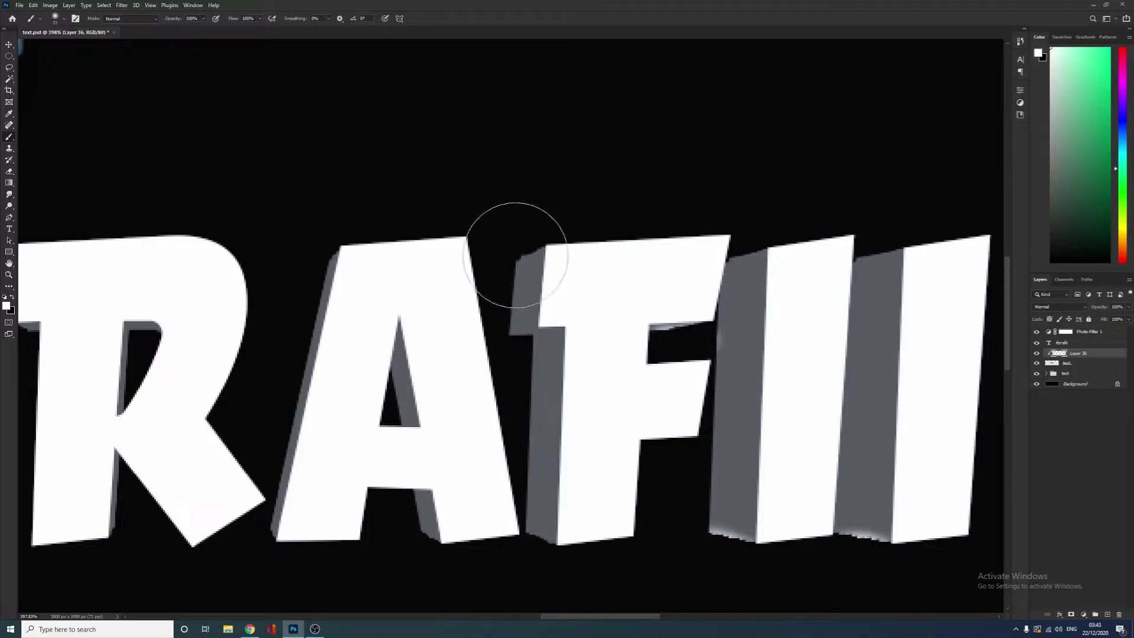
drag(518, 256, 505, 556)
key(ctrl+z)
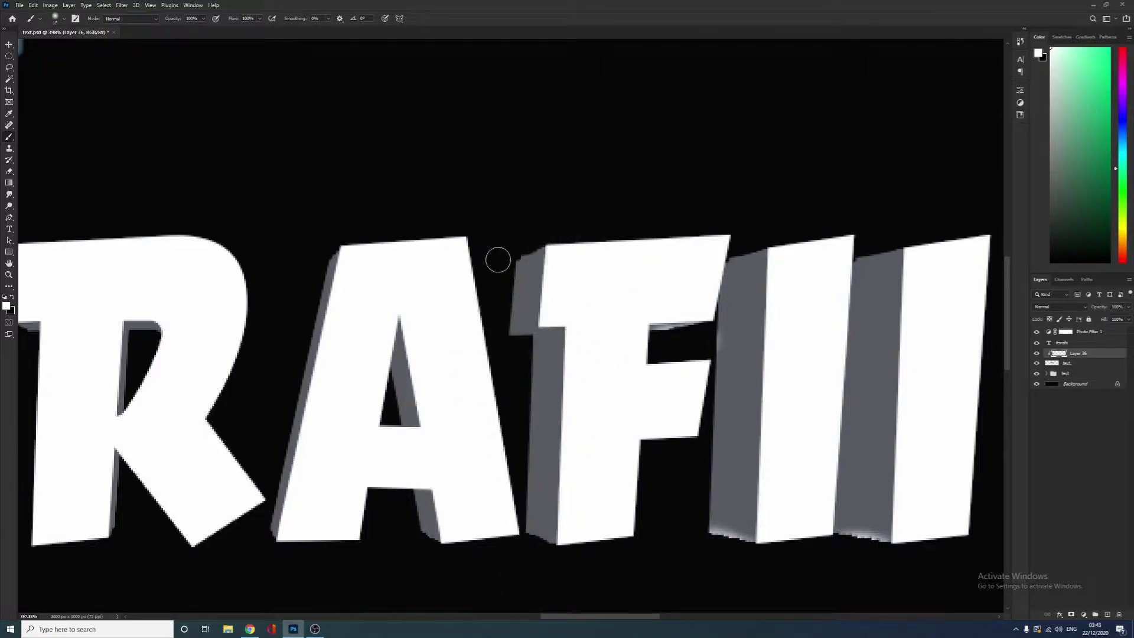
mouse_move(506, 248)
mouse_down()
mouse_move(546, 226)
mouse_move(525, 242)
mouse_up()
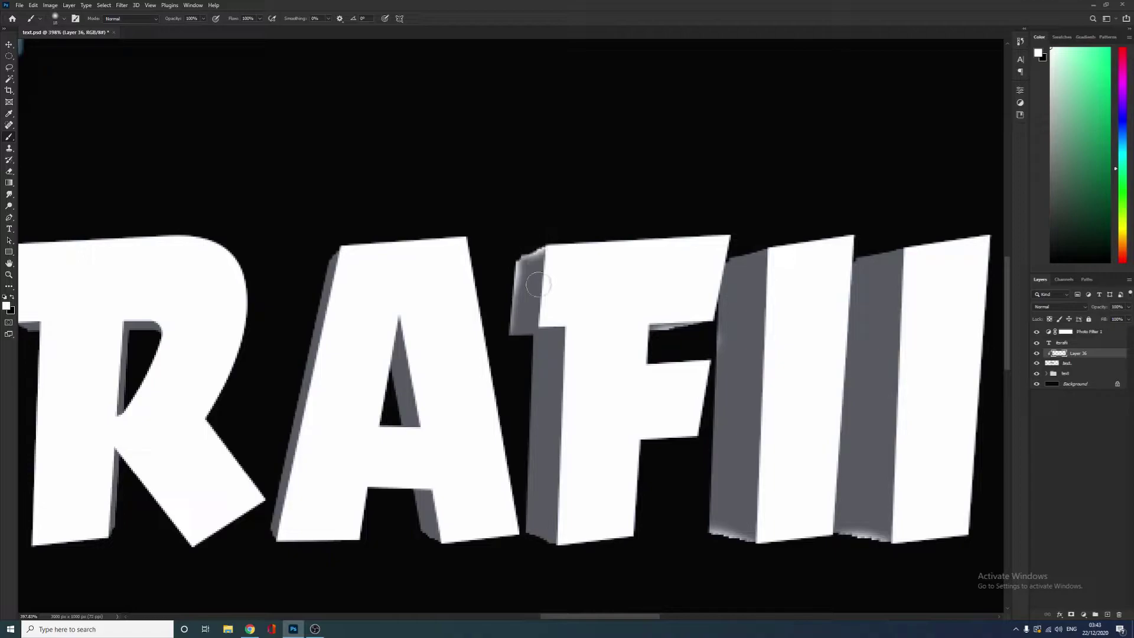
drag(518, 347, 511, 543)
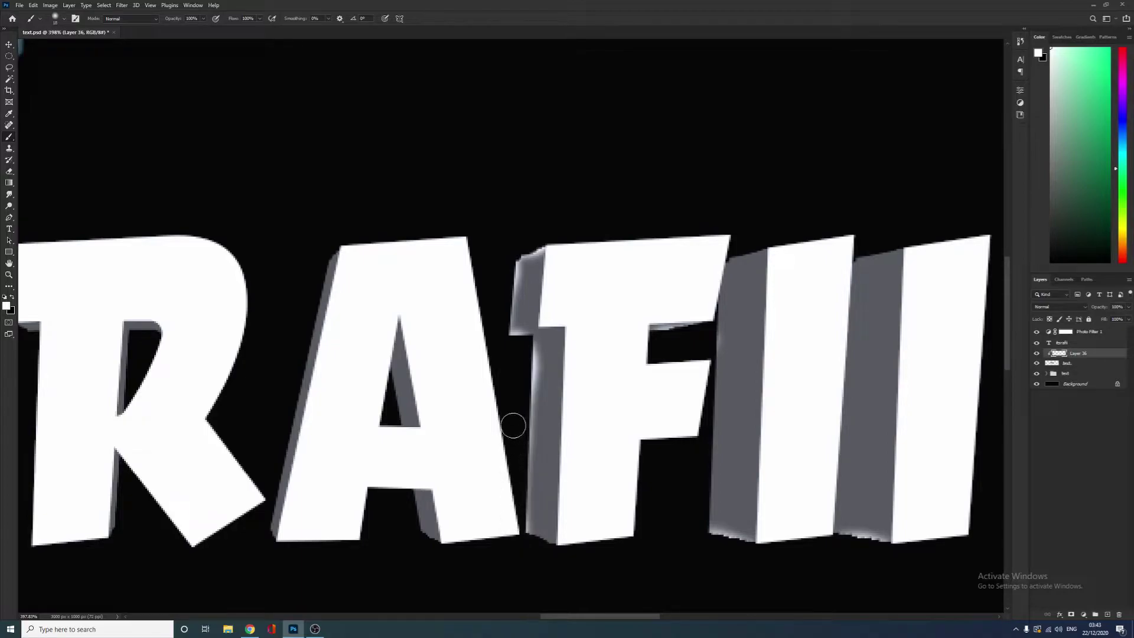
drag(513, 427, 516, 536)
key(ctrl+z)
Step: Try highlighting the S's inner curve in white and thinning it with the Eraser, then undo these strokes
drag(268, 364, 499, 353)
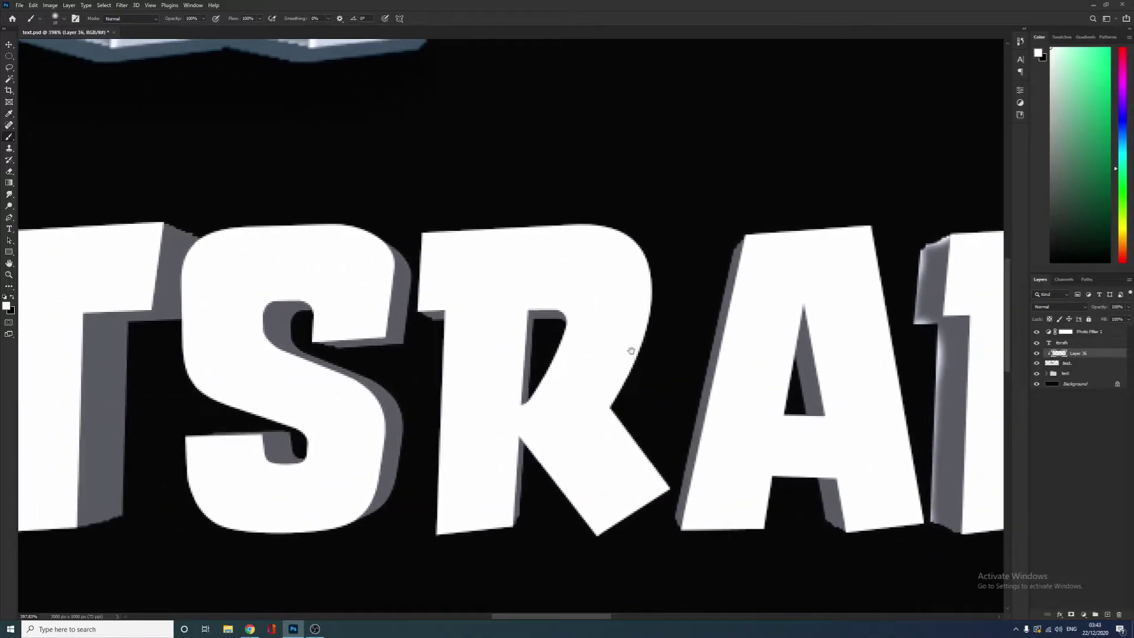
mouse_move(300, 338)
mouse_down()
mouse_move(371, 348)
mouse_move(299, 348)
mouse_move(379, 337)
mouse_up()
key(ctrl+z)
key(e)
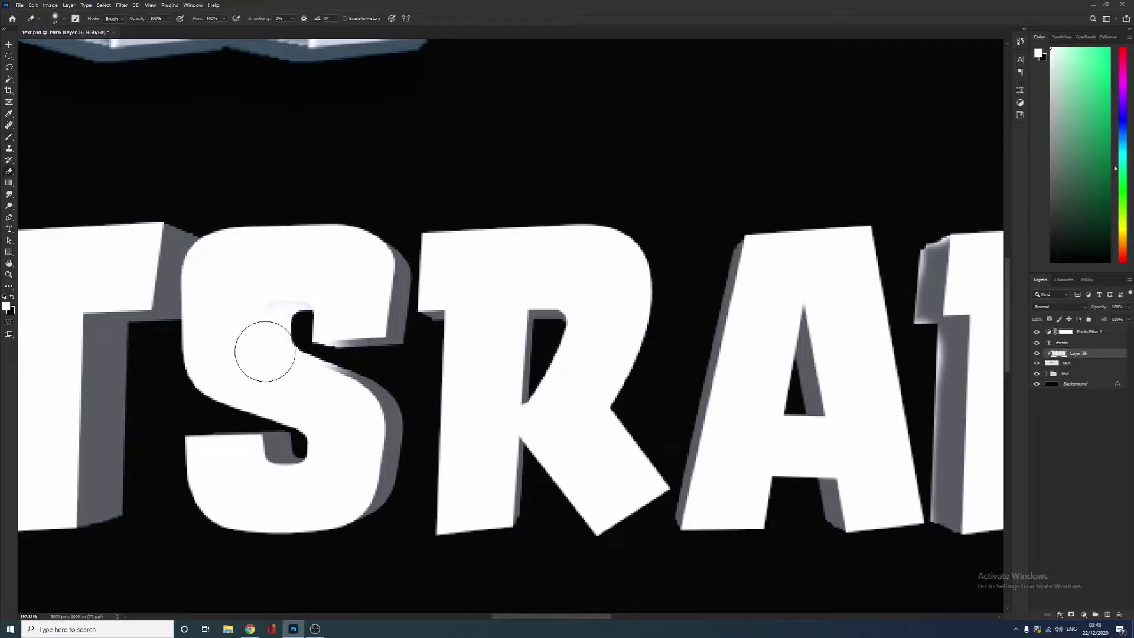
mouse_move(246, 321)
mouse_down()
mouse_move(259, 376)
mouse_move(269, 366)
mouse_move(347, 399)
mouse_up()
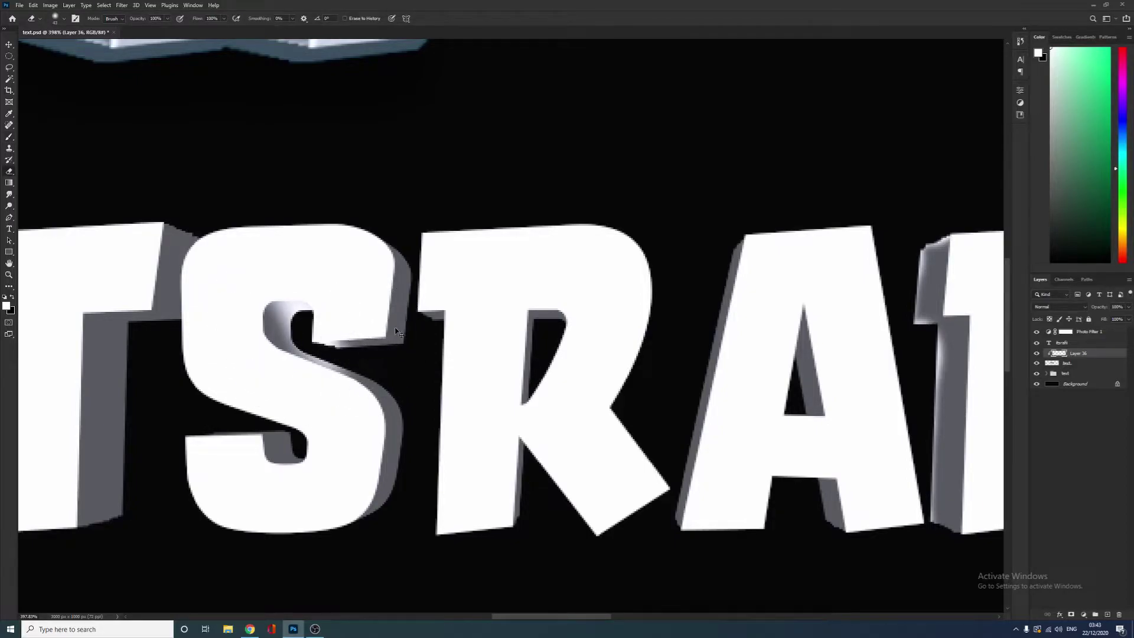
key(ctrl+z)
key(ctrl+z)
key(ctrl+z)
Step: Paint a soft white highlight on the extrusion inside the A's triangular opening
key(b)
scroll(804, 354, up, 3)
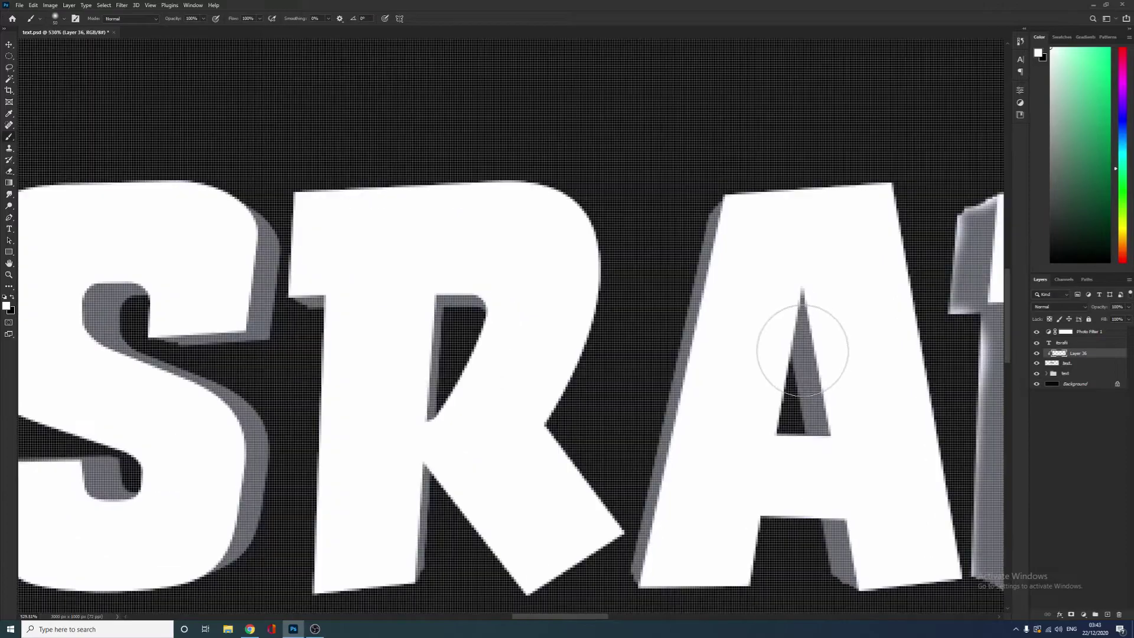
mouse_move(767, 343)
mouse_down()
mouse_move(504, 352)
mouse_move(496, 364)
mouse_up()
scroll(548, 349, down, 3)
scroll(547, 364, up, 4)
click(315, 629)
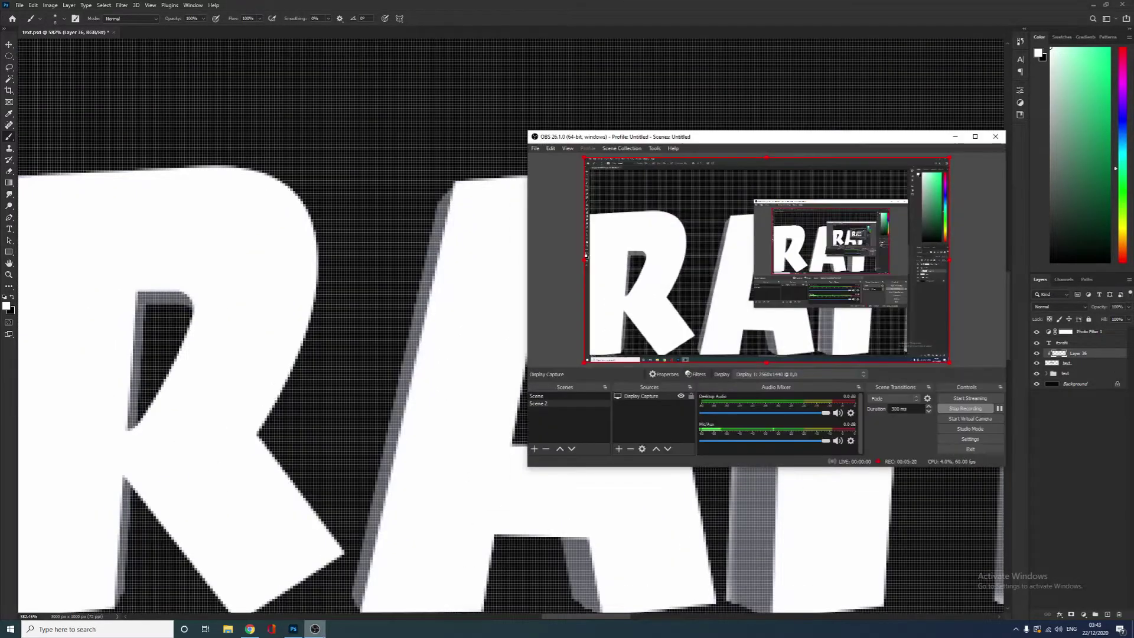
click(315, 629)
drag(541, 320, 572, 324)
scroll(591, 454, down, 3)
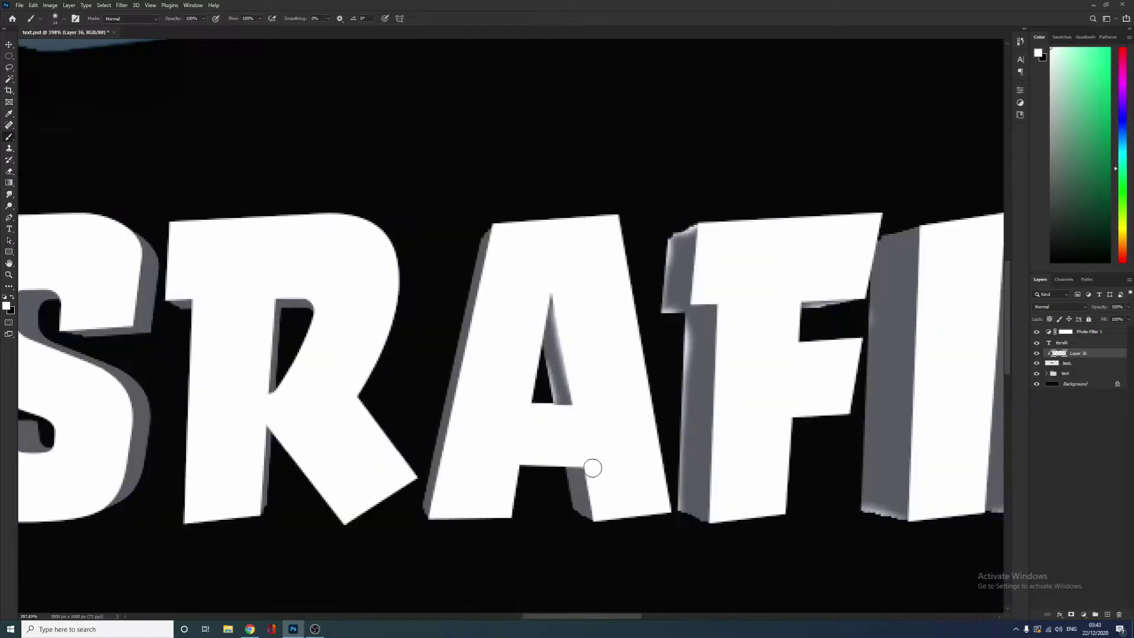
Step: Enlarge the brush and paint a soft white highlight on the extrusion between the A's legs
scroll(571, 490, down, 5)
key(bracketright)
key(bracketright)
key(bracketright)
key(bracketright)
drag(470, 490, 474, 417)
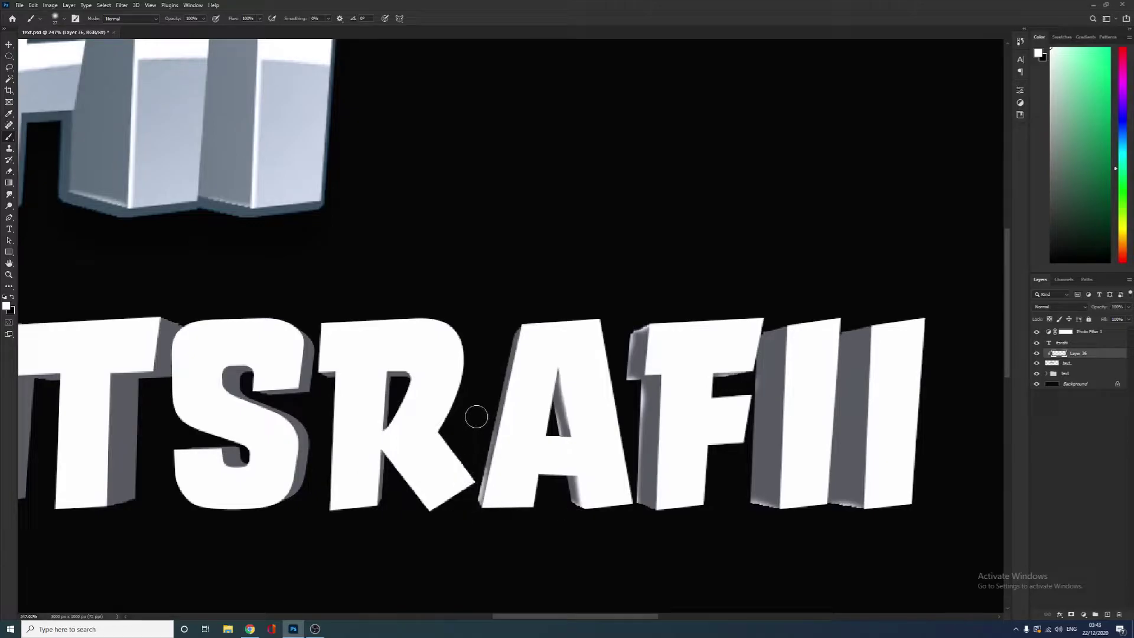
Step: Paint a soft white highlight down the outer extrusion edge of the A, and erase the excess highlight
key(bracketright)
key(bracketright)
key(bracketright)
key(bracketright)
key(bracketright)
key(bracketright)
key(bracketright)
drag(486, 308, 467, 375)
scroll(467, 375, up, 2)
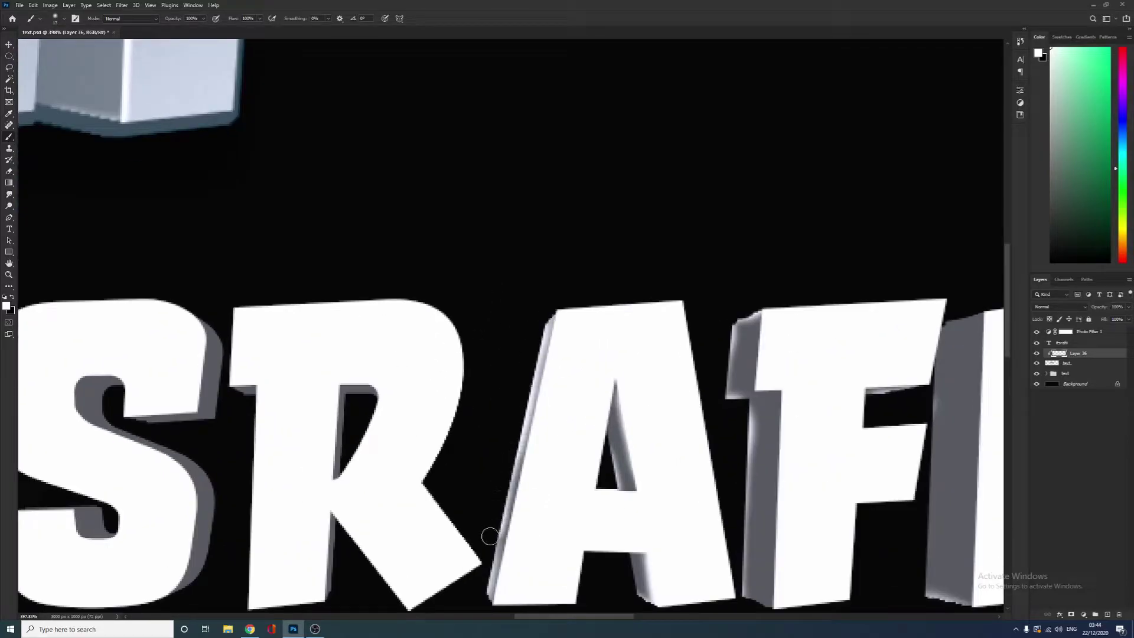
key(e)
drag(588, 347, 532, 479)
Step: Paint a thin soft white highlight along the extrusion inside the R's enclosed opening
key(b)
scroll(380, 416, up, 3)
mouse_move(349, 400)
mouse_down()
mouse_move(373, 400)
mouse_move(338, 481)
mouse_up()
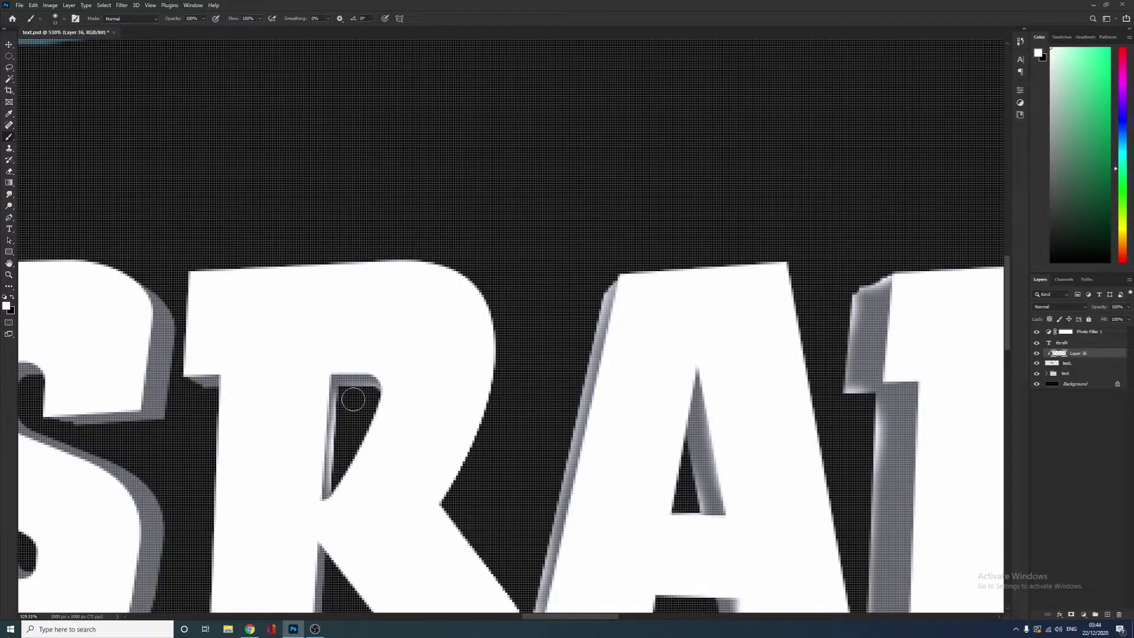
Step: Paint soft white highlights on the extrusion of the R's left leg and along the S's outer right curves
scroll(351, 403, down, 4)
drag(344, 441, 354, 328)
scroll(336, 463, down, 1)
scroll(362, 475, up, 1)
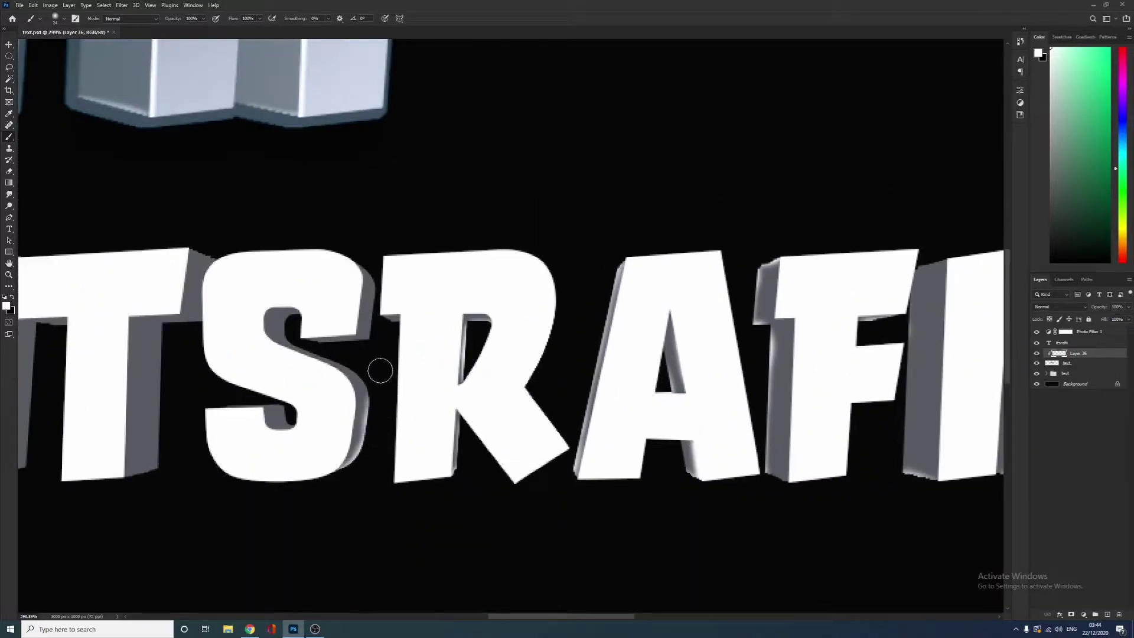
scroll(358, 347, up, 2)
scroll(384, 237, down, 1)
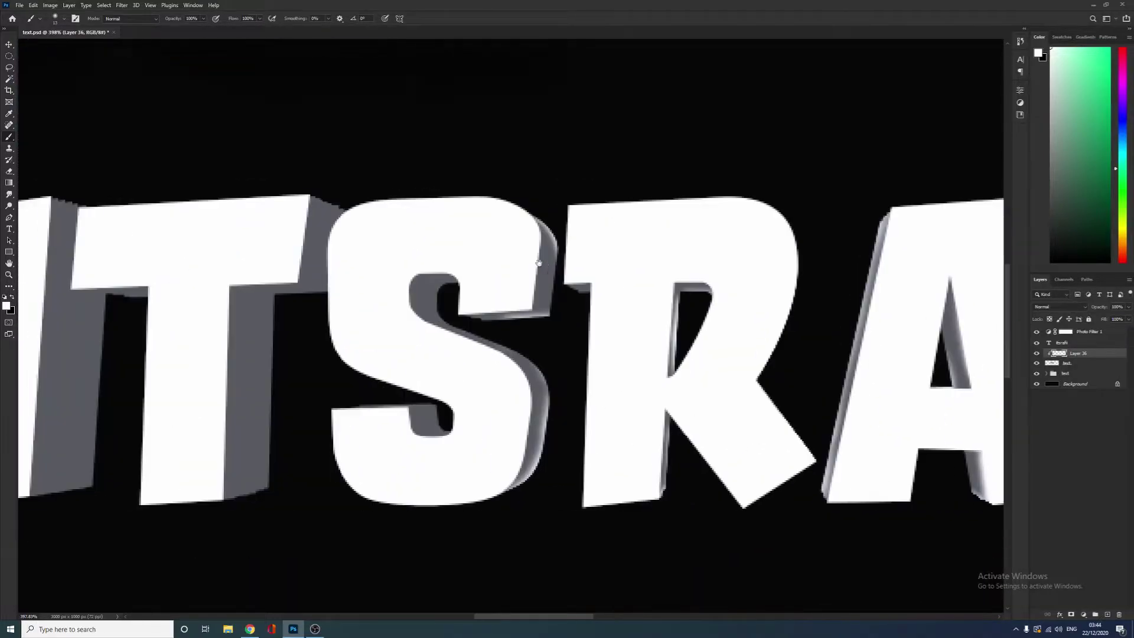
Step: Paint a thin white highlight along the extrusion inside the S's upper opening
scroll(448, 287, up, 2)
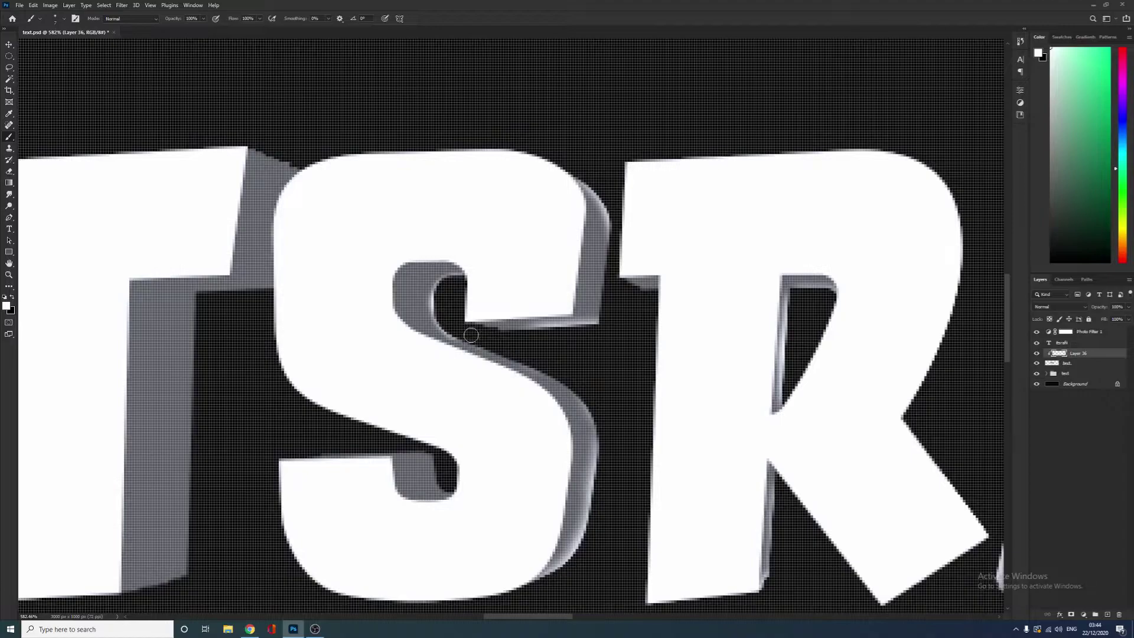
scroll(531, 366, down, 2)
scroll(485, 362, up, 1)
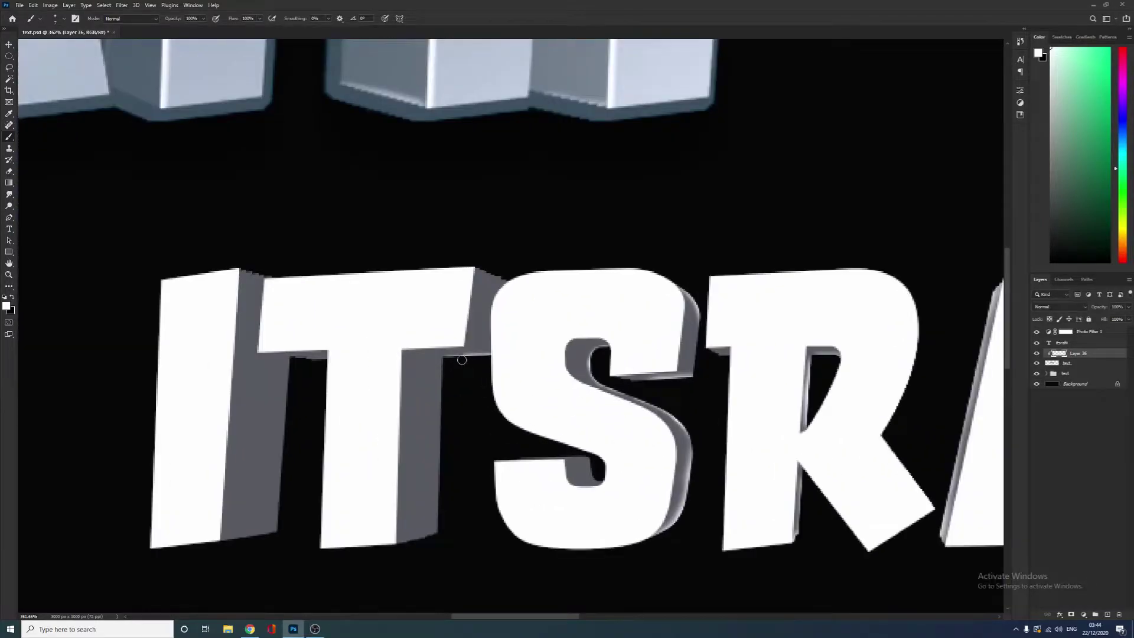
Step: Paint thin white highlights along the T's stem extrusion edge and under its crossbar, and erase the excess
shift+click(447, 533)
drag(321, 364, 292, 366)
key(e)
alt+right_click(299, 380)
key(b)
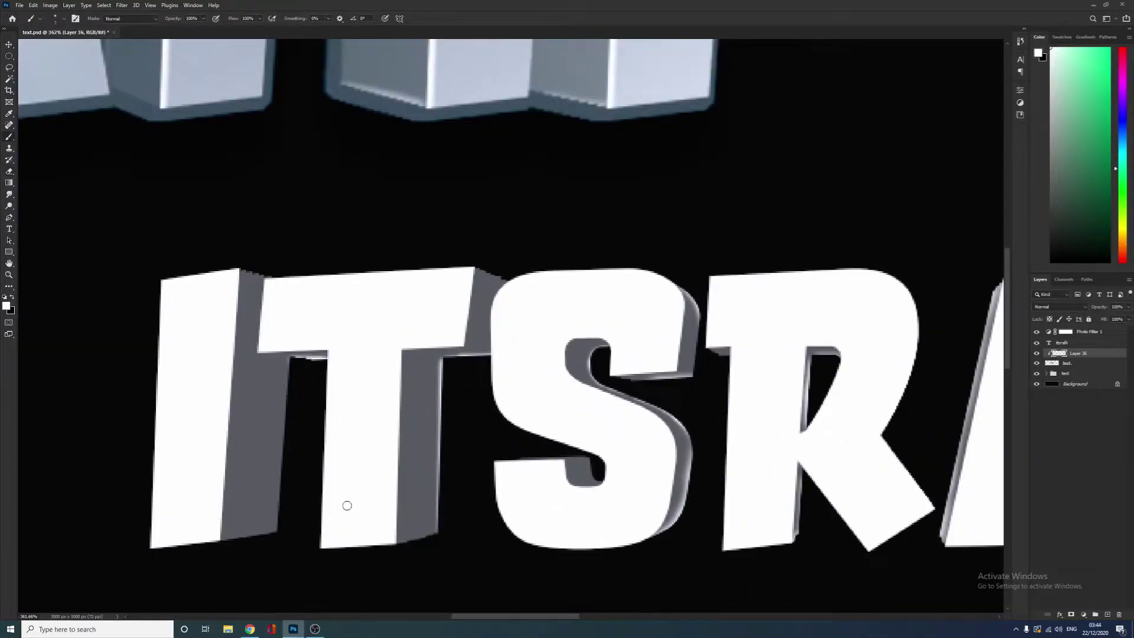
Step: Enlarge the brush, paint broad soft white highlights on the extrusions of the I and the T's stem, and erase the excess
scroll(346, 506, down, 2)
scroll(313, 422, up, 2)
alt+right_click(310, 559)
click(354, 553)
drag(354, 553, 356, 457)
key(e)
mouse_move(463, 463)
mouse_down()
mouse_move(487, 460)
mouse_move(478, 494)
mouse_up()
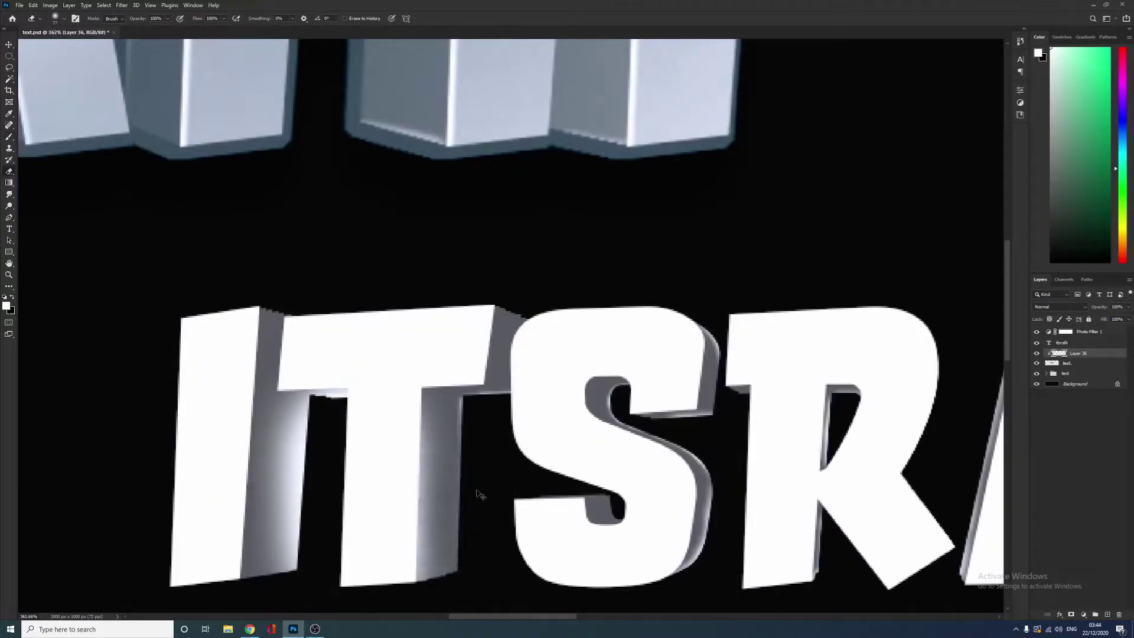
key(ctrl+z)
drag(440, 406, 471, 549)
Step: Undo the last eraser changes on the T's stem extrusion and touch up its outer edge highlight with a small brush
scroll(476, 494, down, 5)
scroll(483, 465, down, 2)
scroll(521, 397, up, 5)
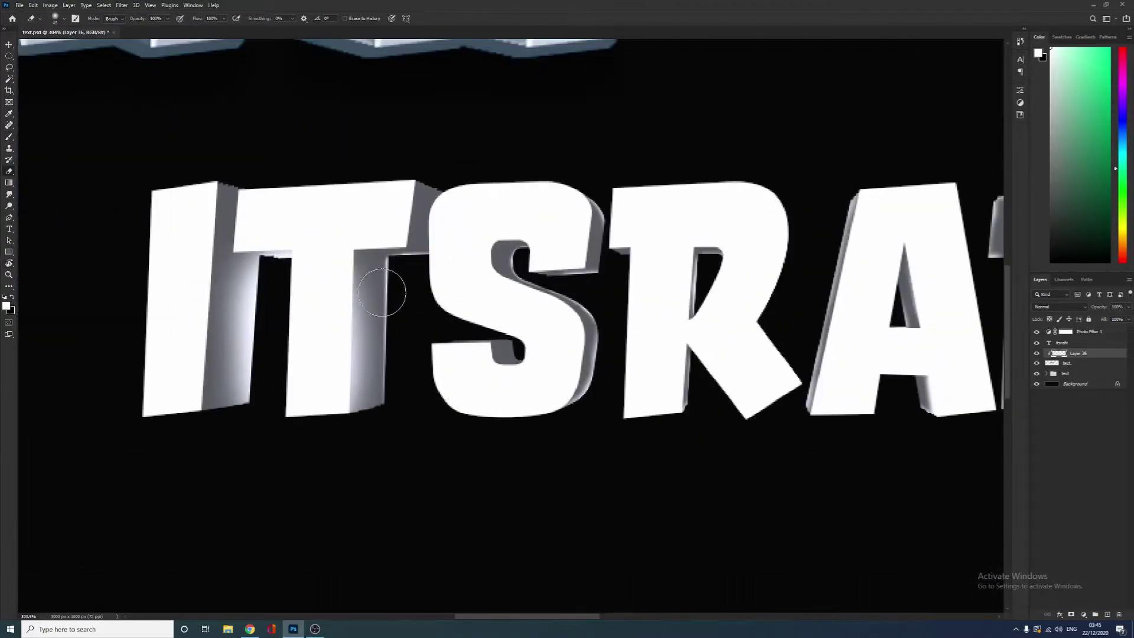
mouse_move(392, 291)
mouse_down()
mouse_move(372, 291)
mouse_move(361, 402)
mouse_move(405, 329)
mouse_move(398, 283)
mouse_up()
key(ctrl+z)
key(ctrl+z)
key(b)
alt+right_click(394, 278)
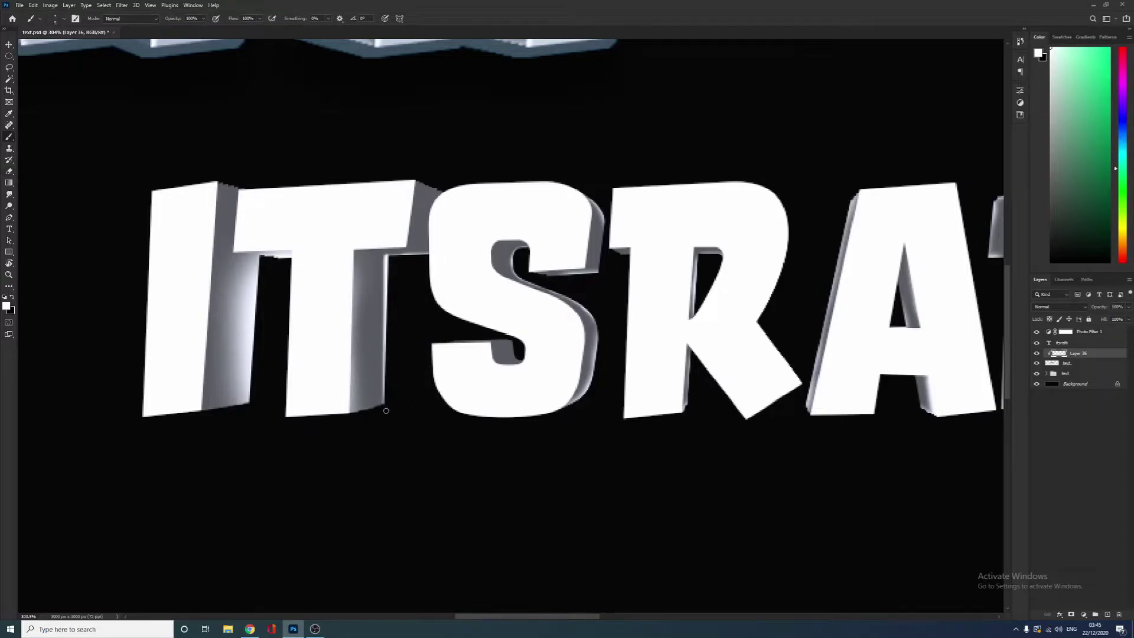
Step: Erase part of the broad highlight on the first I's extrusion to soften it
scroll(386, 260, down, 3)
key(e)
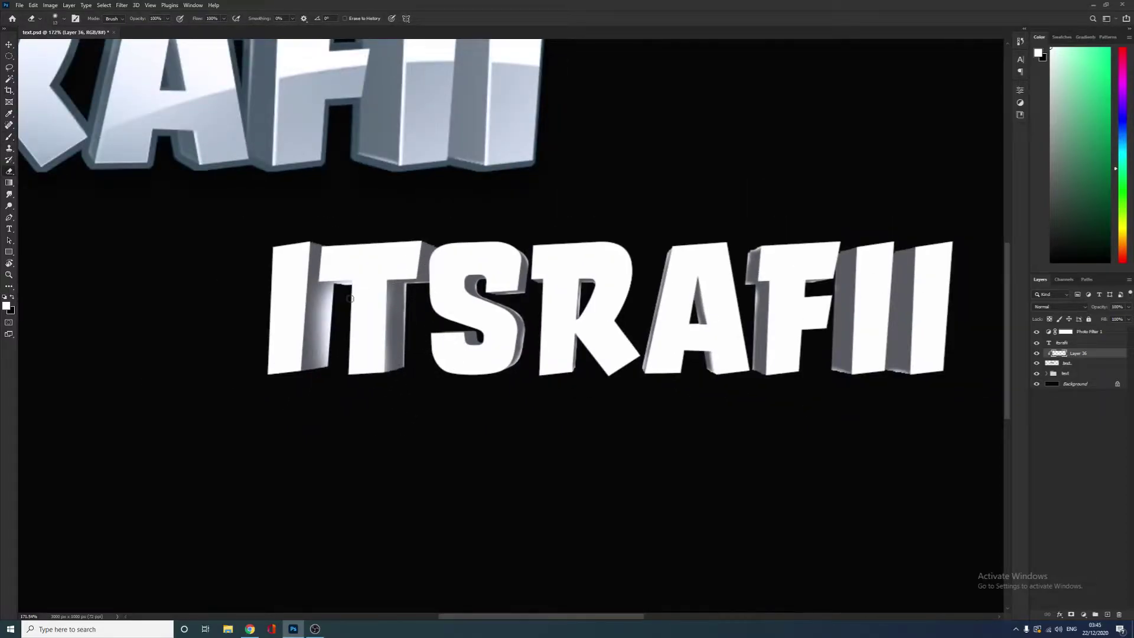
scroll(254, 278, up, 2)
scroll(393, 349, down, 4)
scroll(393, 349, down, 2)
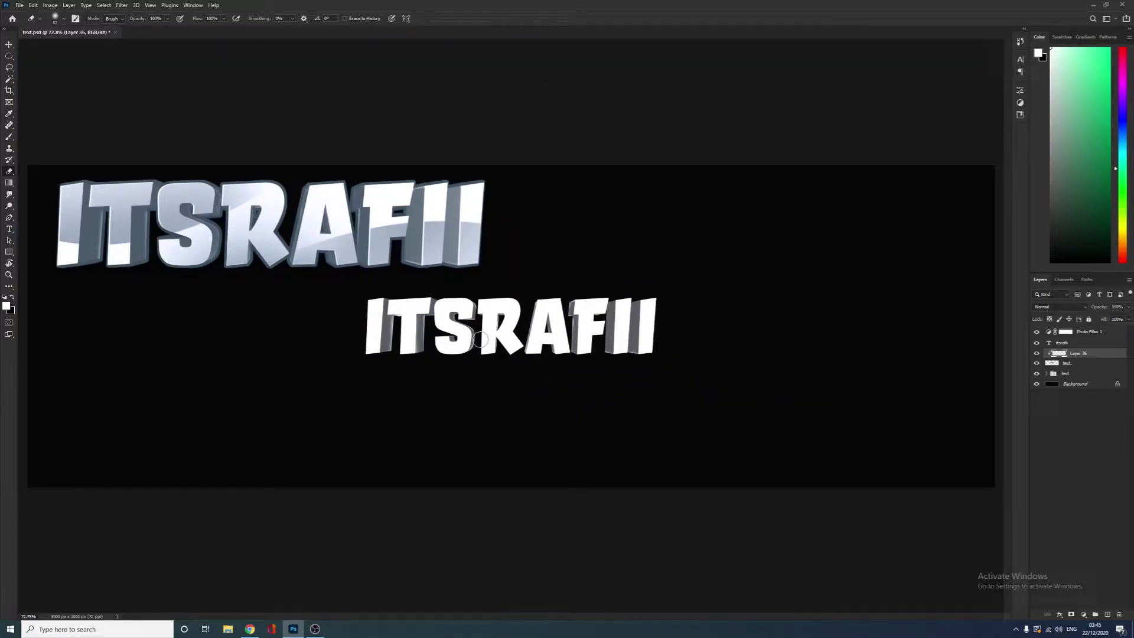
Step: Add a Photo Filter adjustment layer above the highlight layer, Layer 36
scroll(546, 334, up, 6)
key(v)
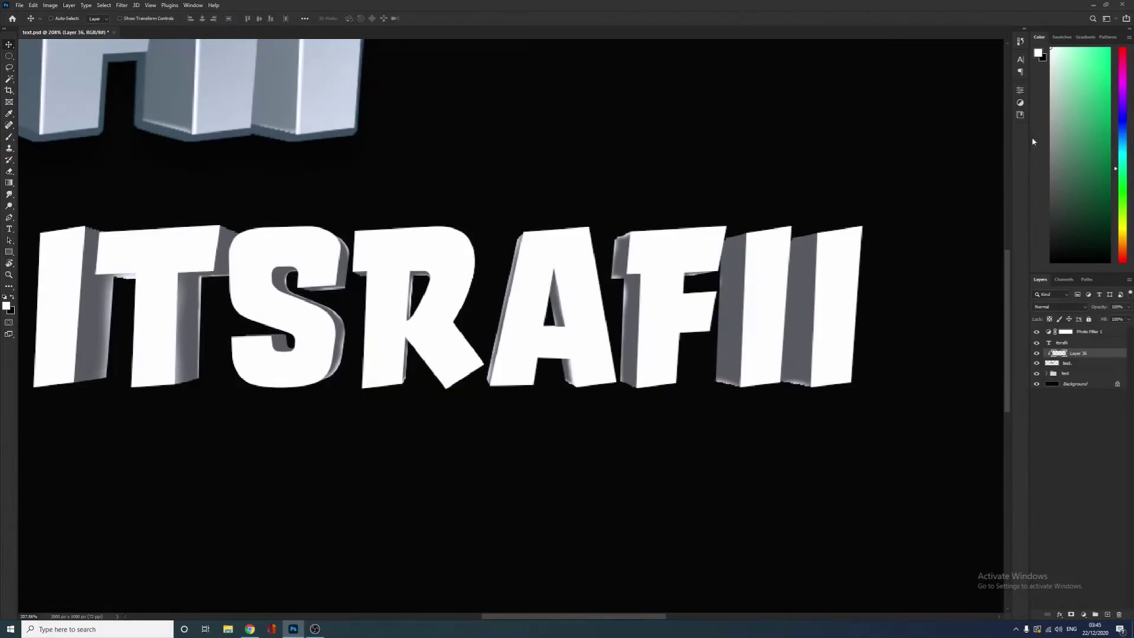
click(1021, 103)
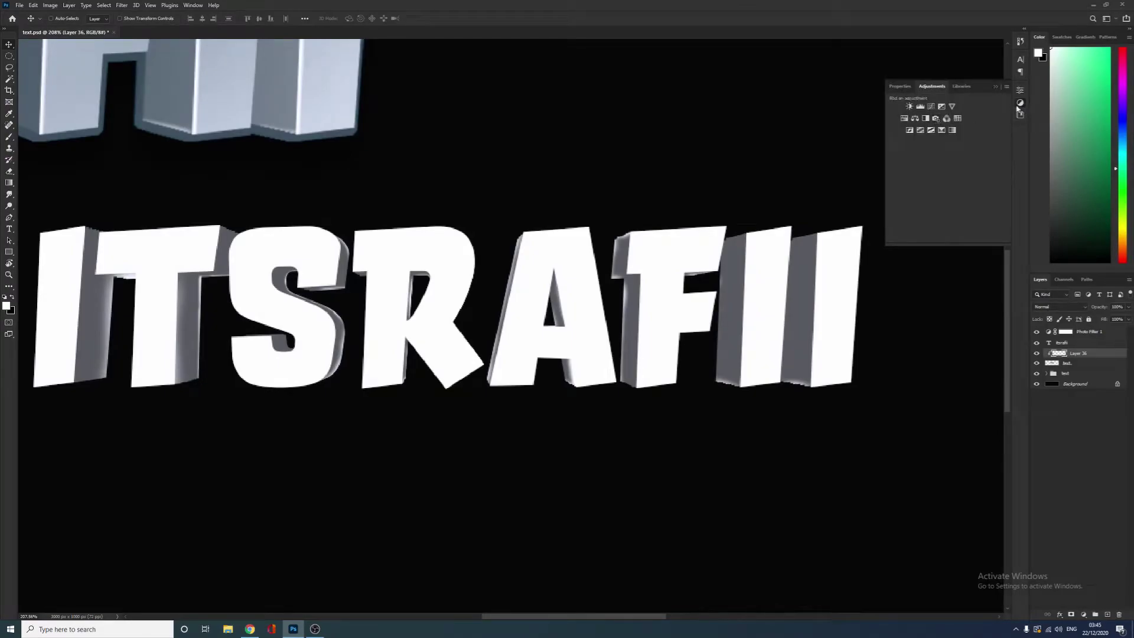
click(1019, 105)
click(1019, 104)
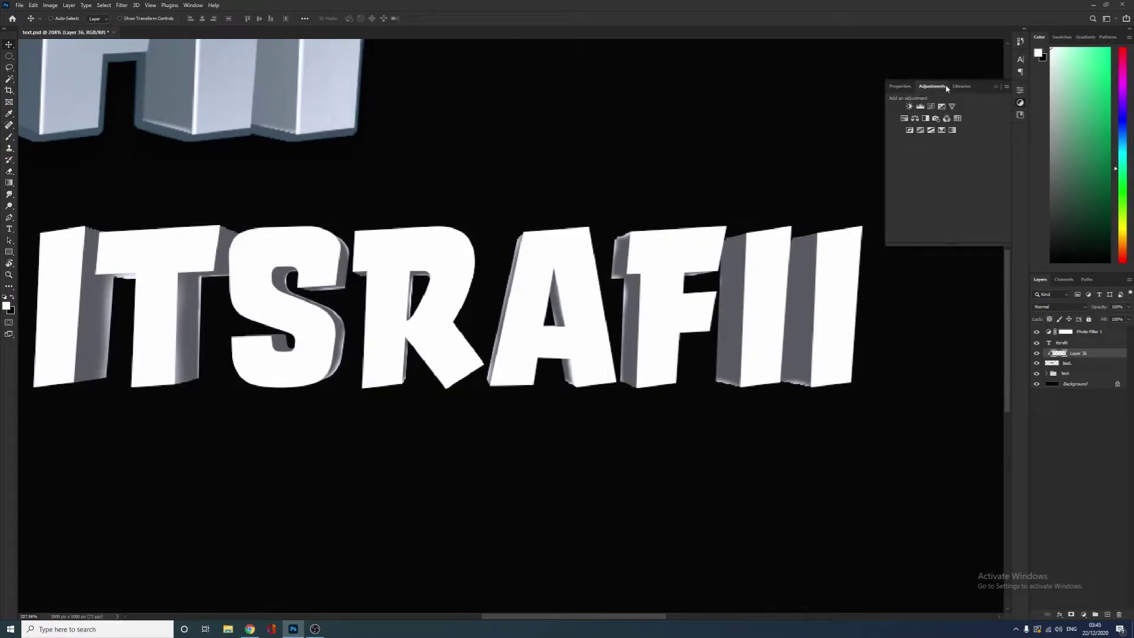
click(194, 5)
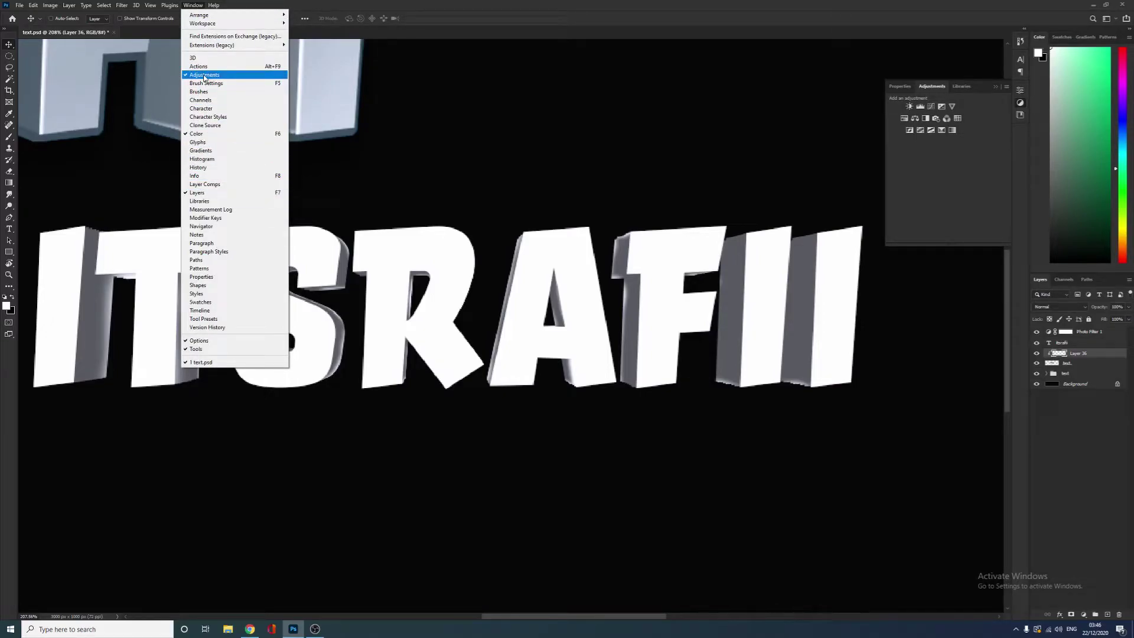
click(936, 118)
click(936, 118)
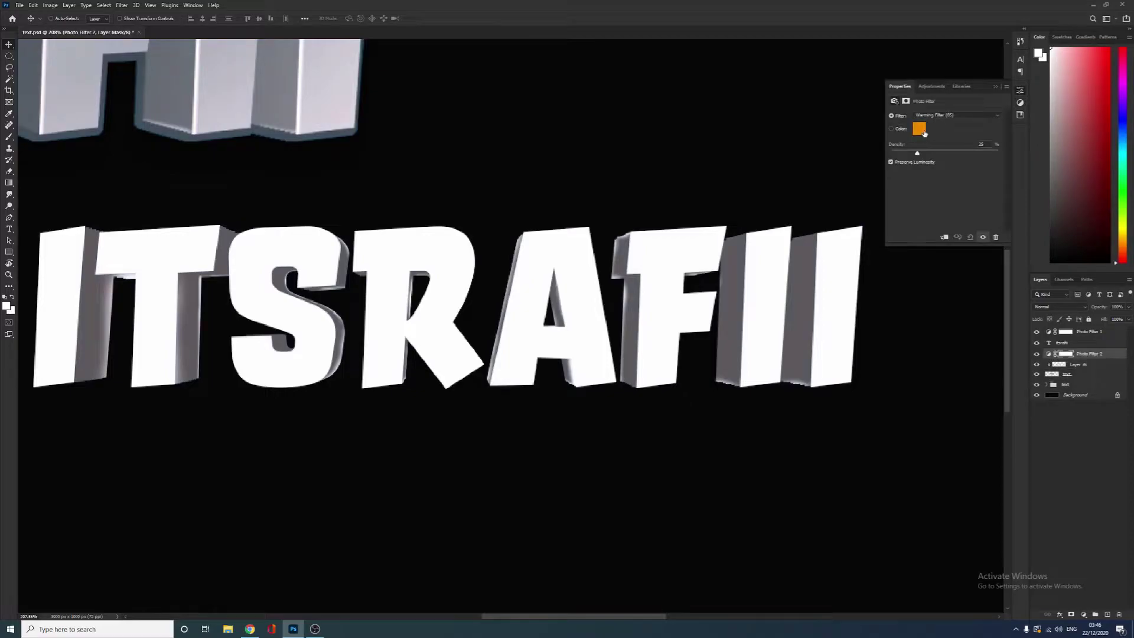
Step: Set the photo filter's colour to bright blue, 009cec
click(919, 129)
click(960, 172)
drag(960, 173, 960, 167)
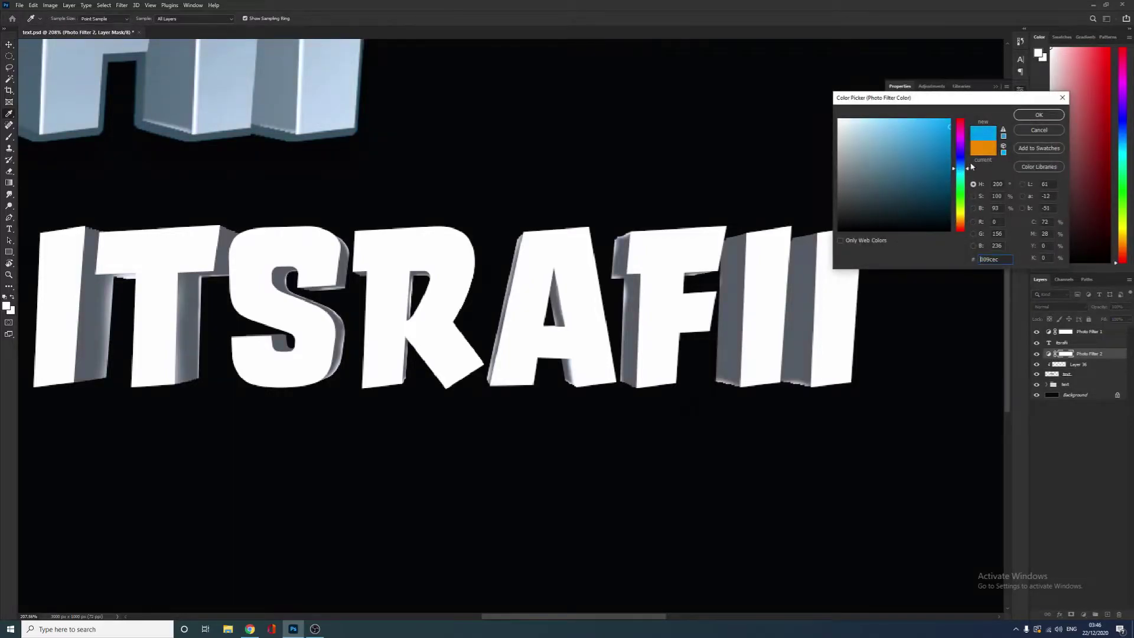
click(1039, 114)
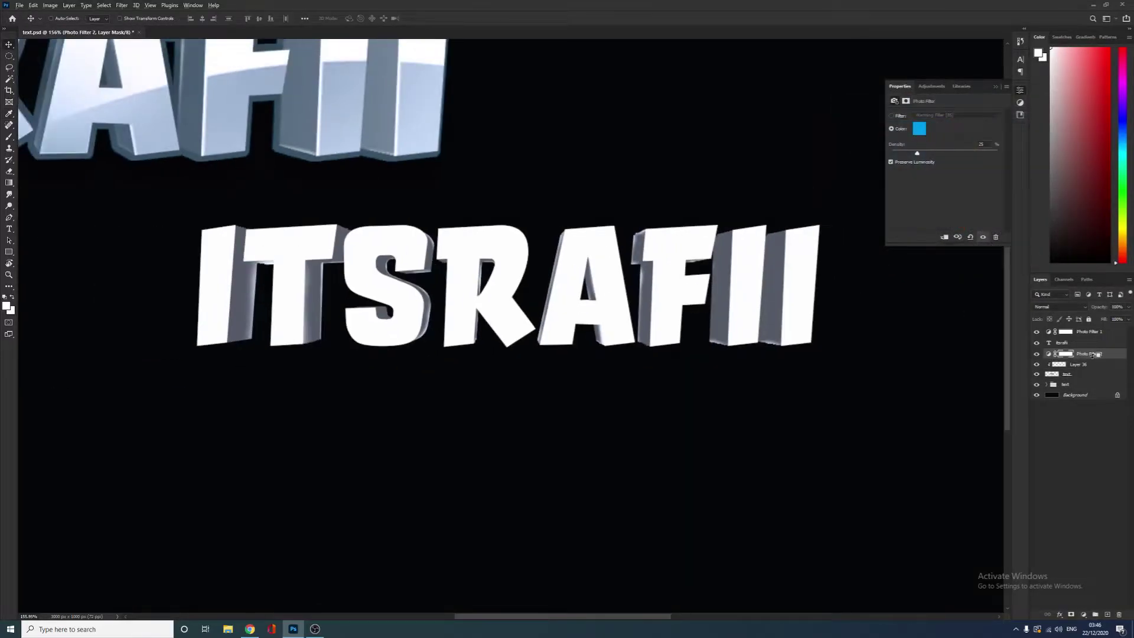
Step: Clip the Photo Filter 2 layer to the layers below and set its density to 62%
alt+click(1092, 355)
drag(961, 156, 955, 155)
scroll(761, 258, down, 9)
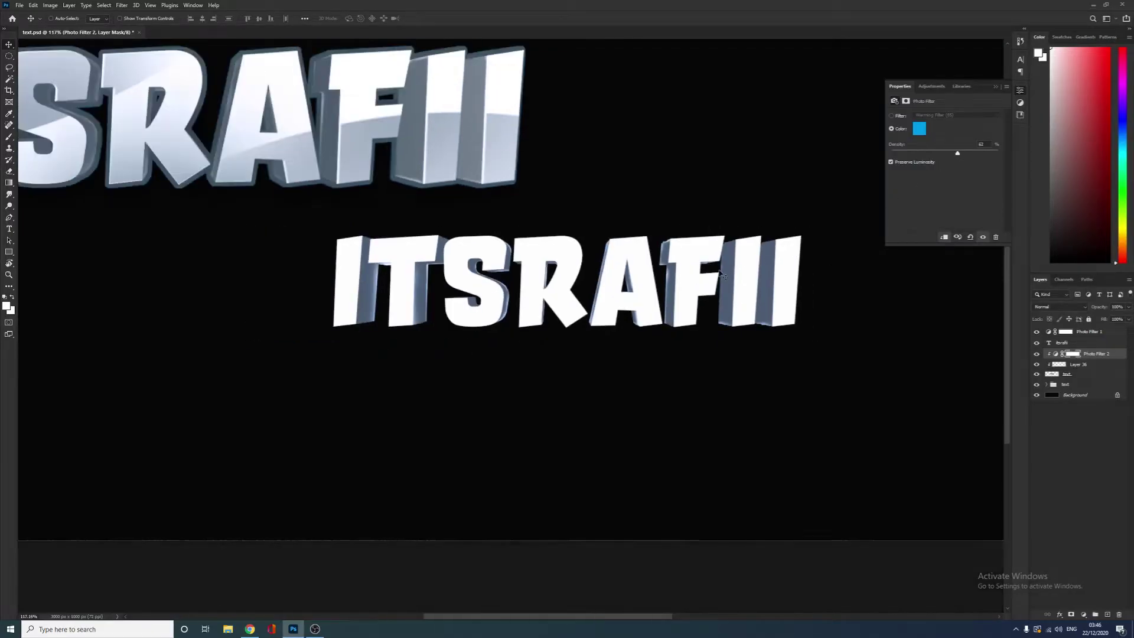
scroll(348, 295, up, 5)
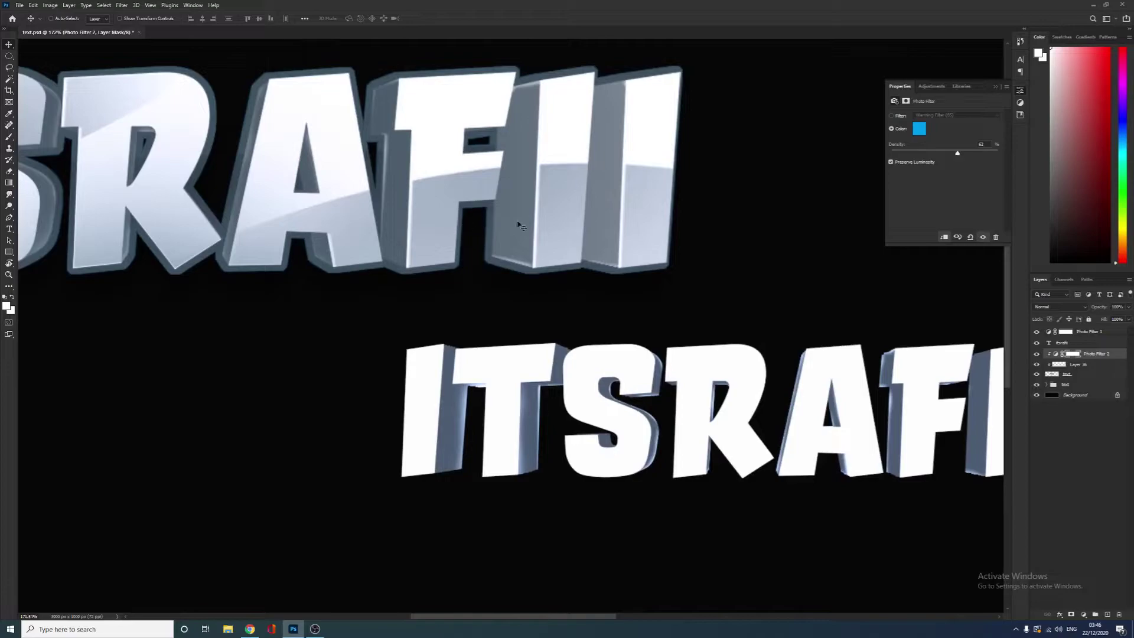
Step: Change the photo filter's colour to a muted steel blue like the finished example and set its density to 100%
click(924, 131)
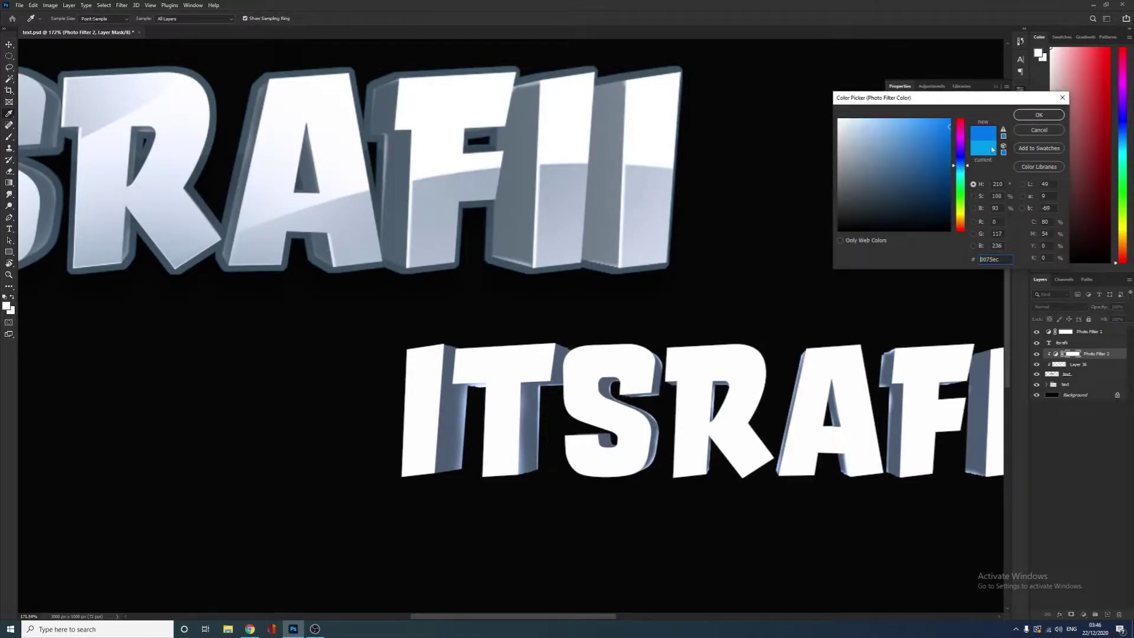
click(606, 175)
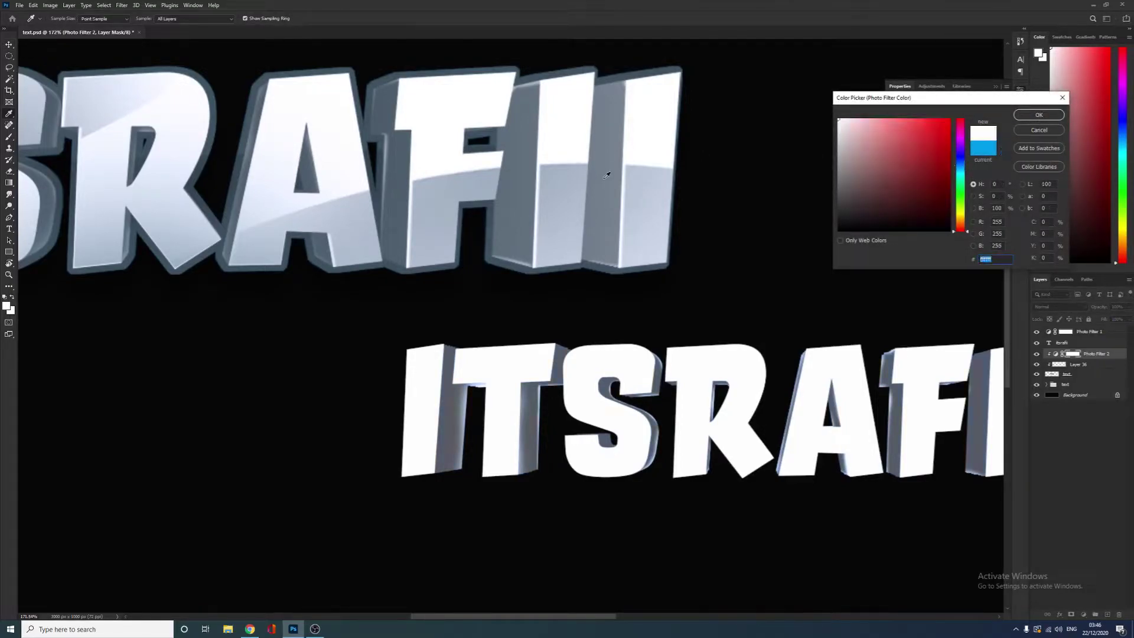
drag(855, 143, 867, 168)
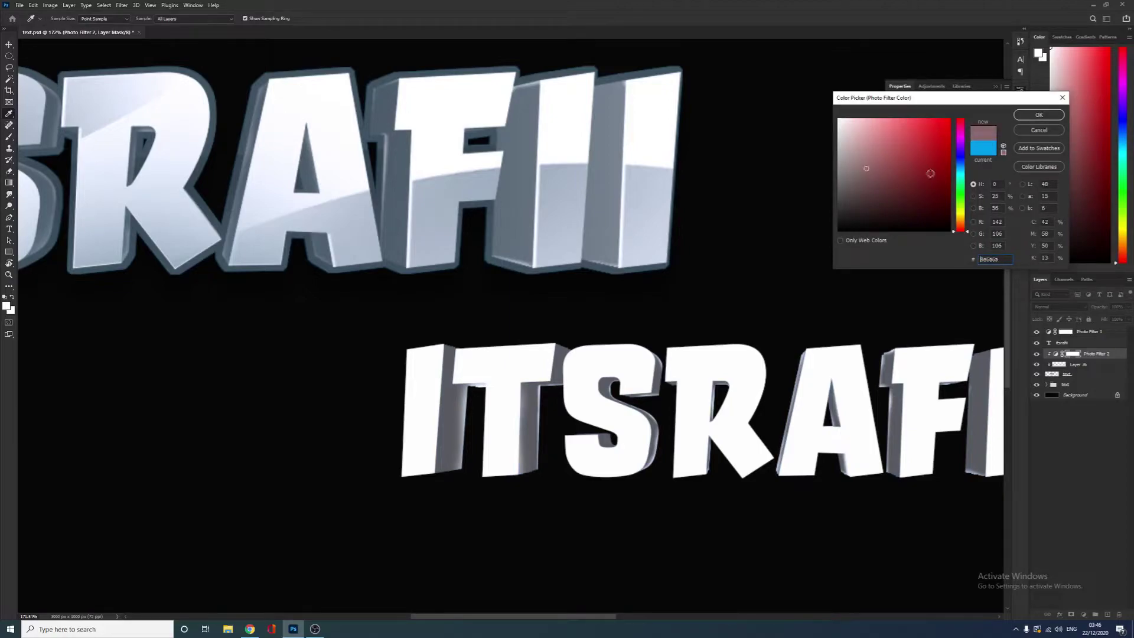
drag(962, 174, 963, 166)
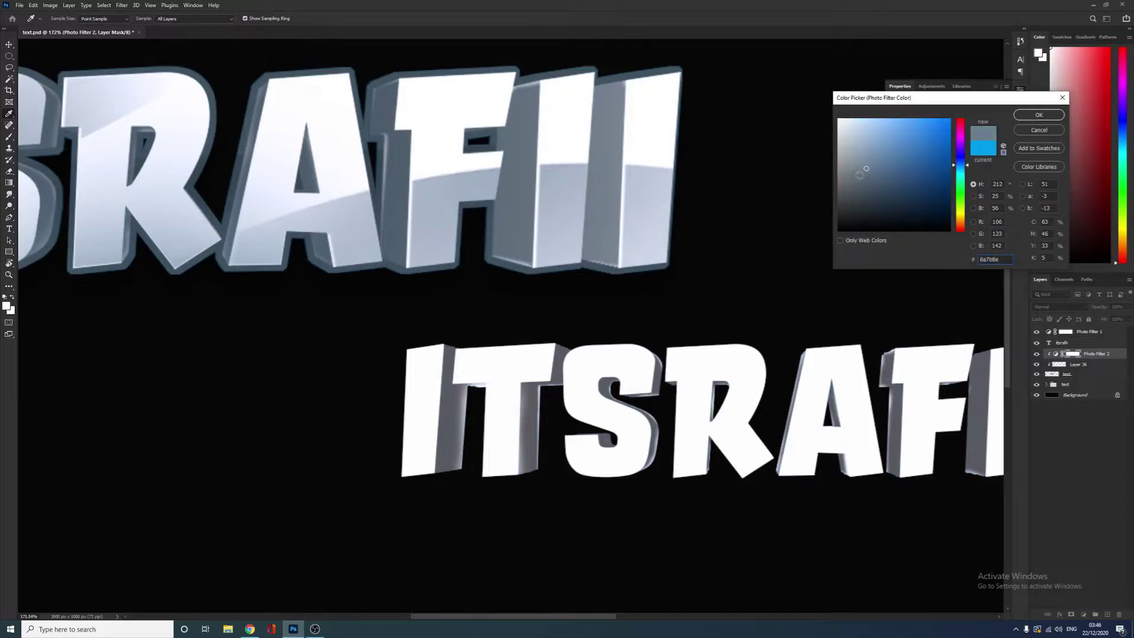
click(885, 172)
click(1028, 116)
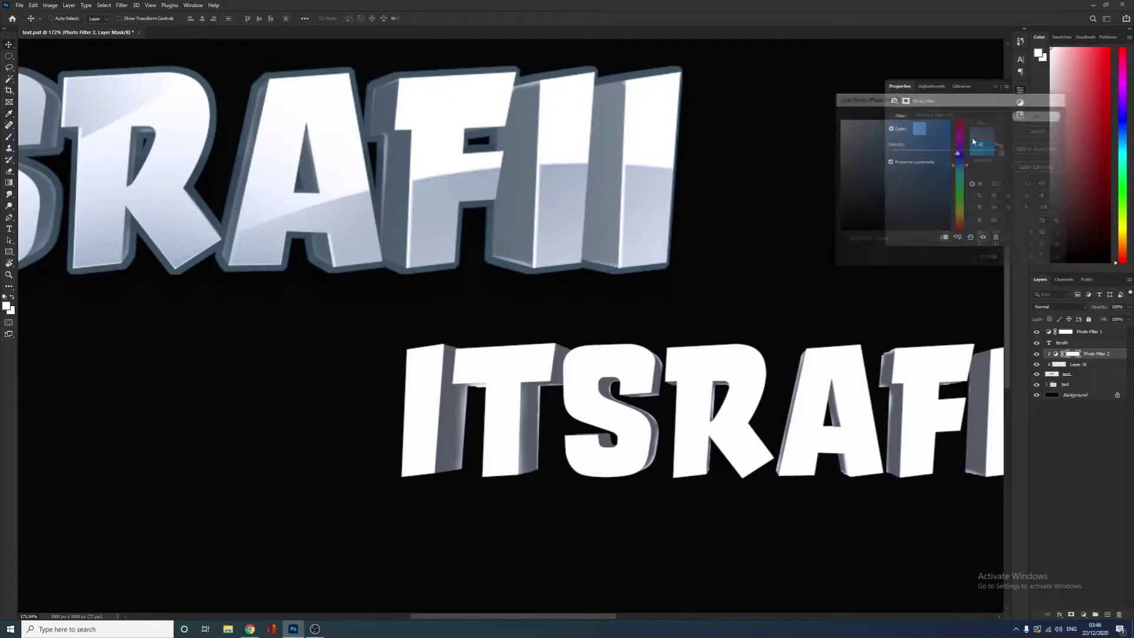
key(ctrl+0)
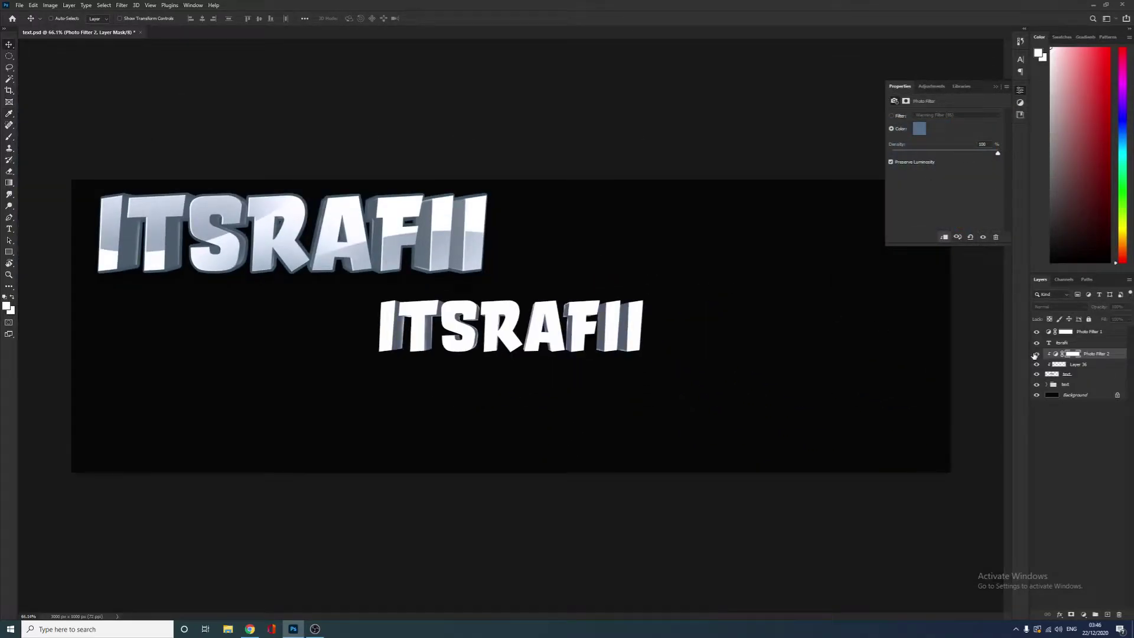
scroll(525, 331, up, 9)
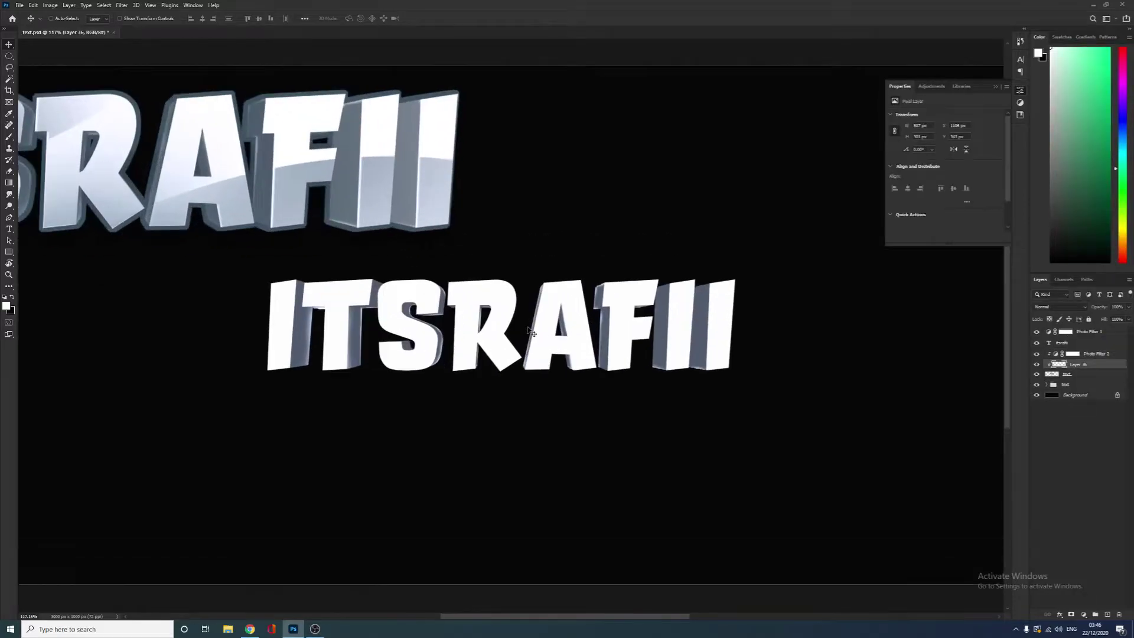
drag(499, 318, 794, 335)
scroll(794, 336, down, 6)
key(p)
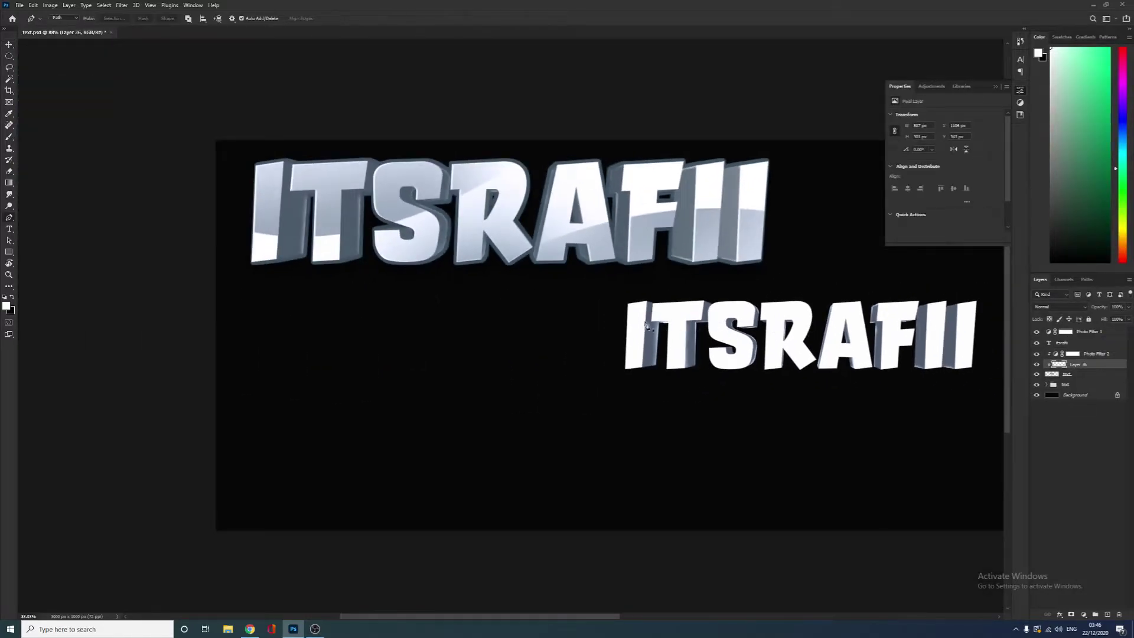
key(ctrl+0)
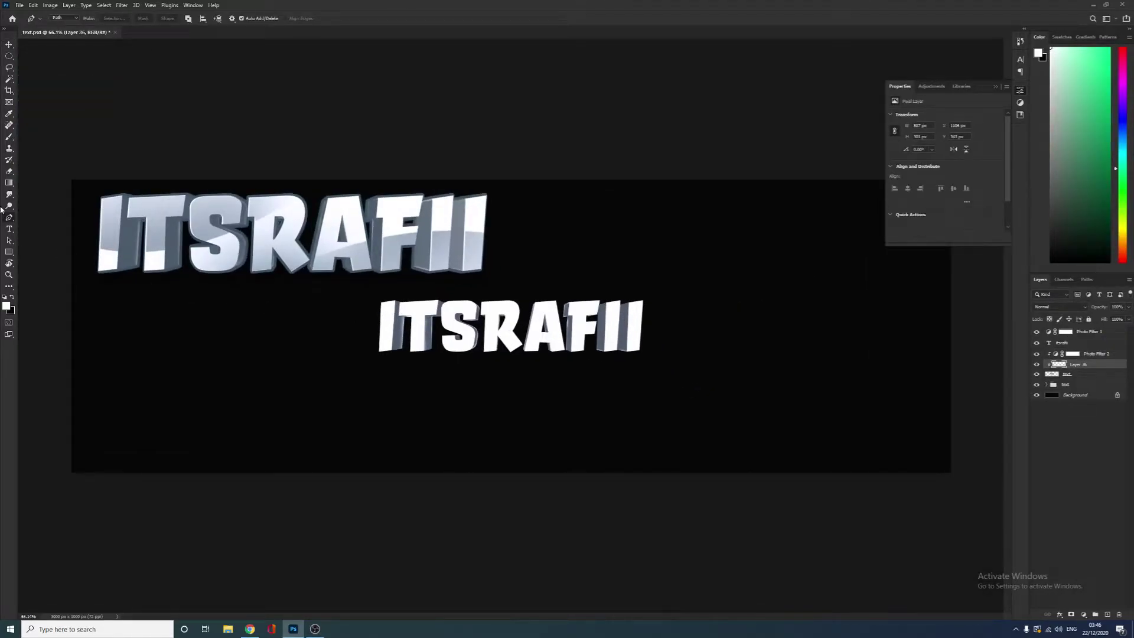
click(5, 29)
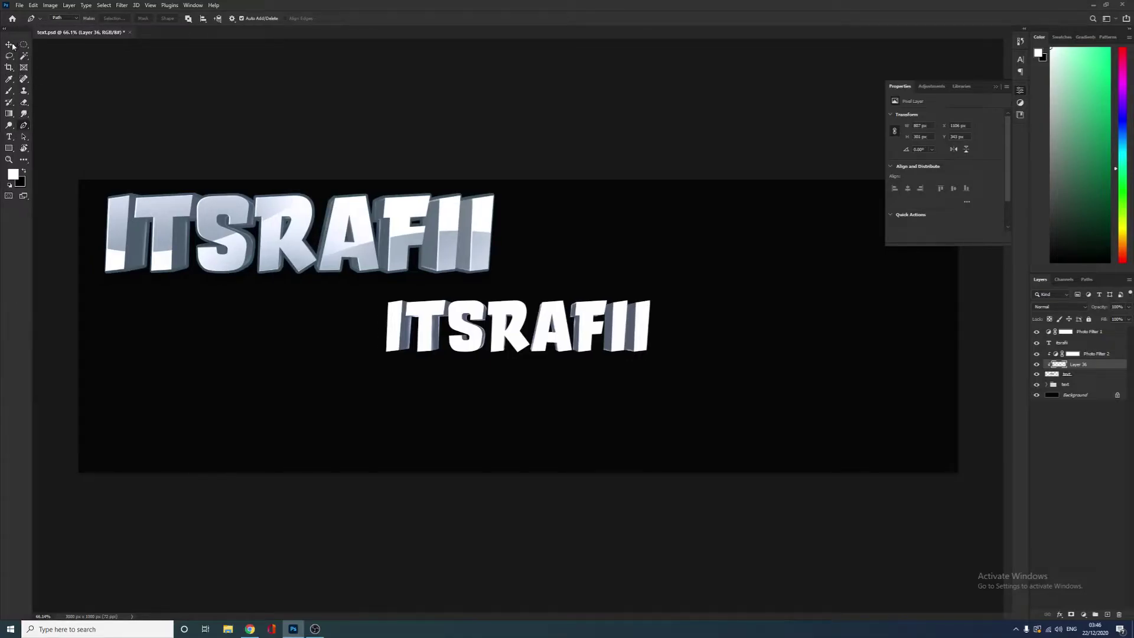
click(4, 29)
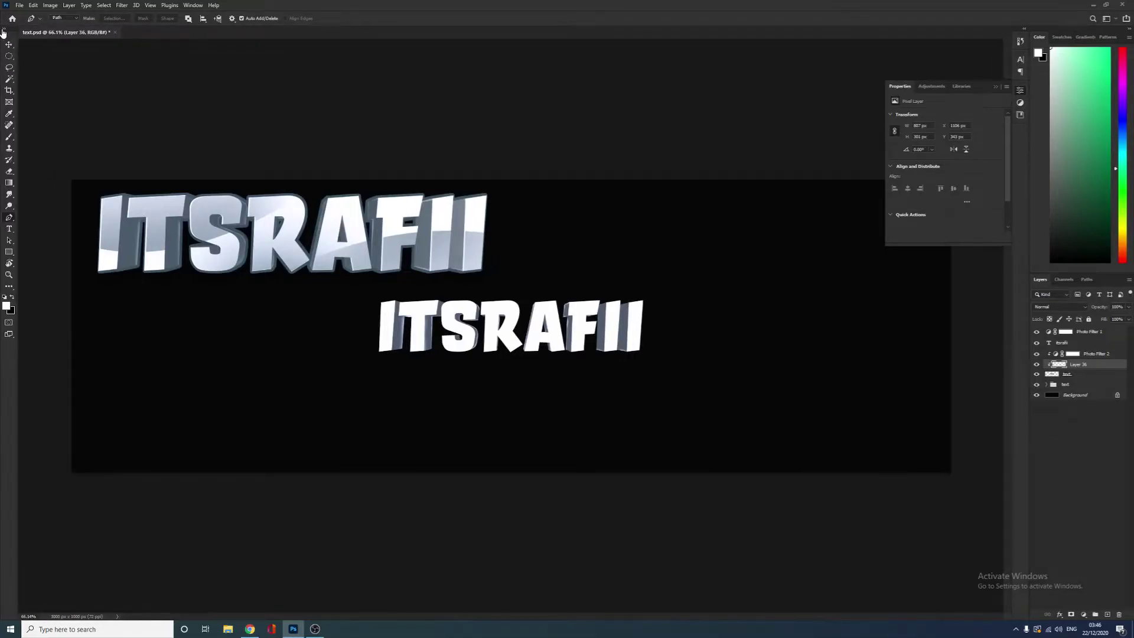
click(5, 28)
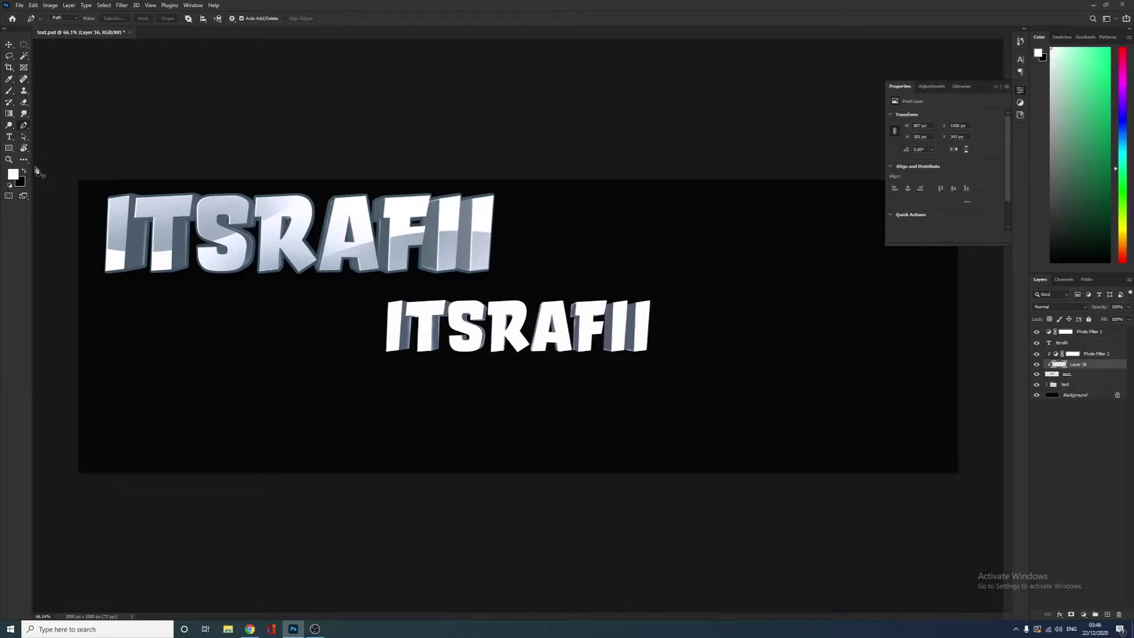
click(5, 29)
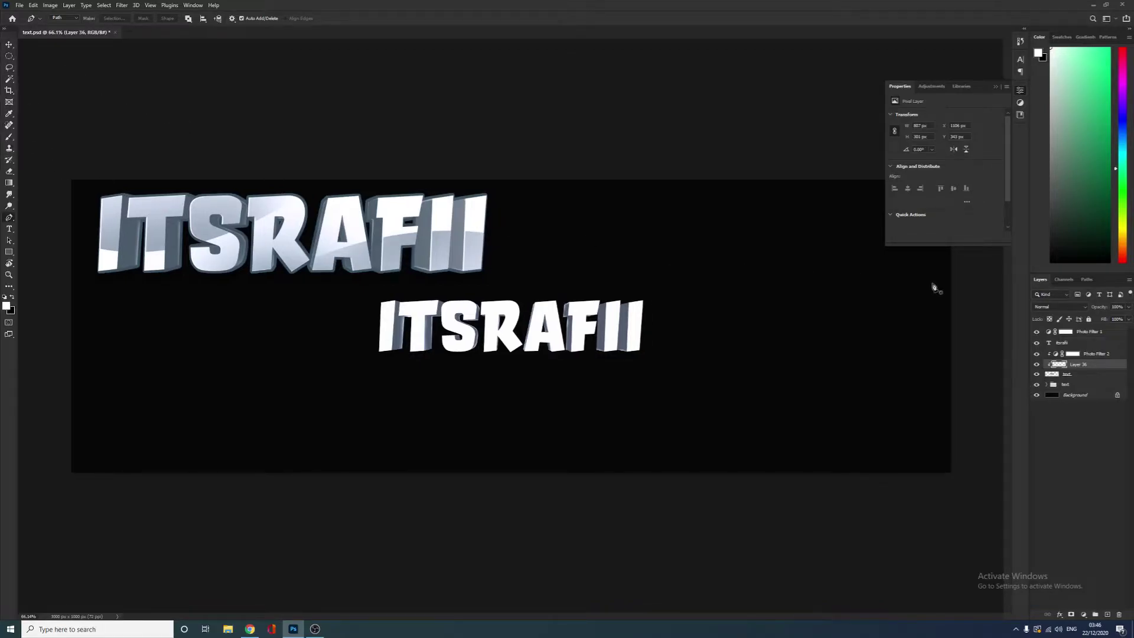
Step: Select the itsrafii text layer together with its extrusion, highlight and photo filter layers and scale the lettering up proportionally
scroll(399, 295, down, 1)
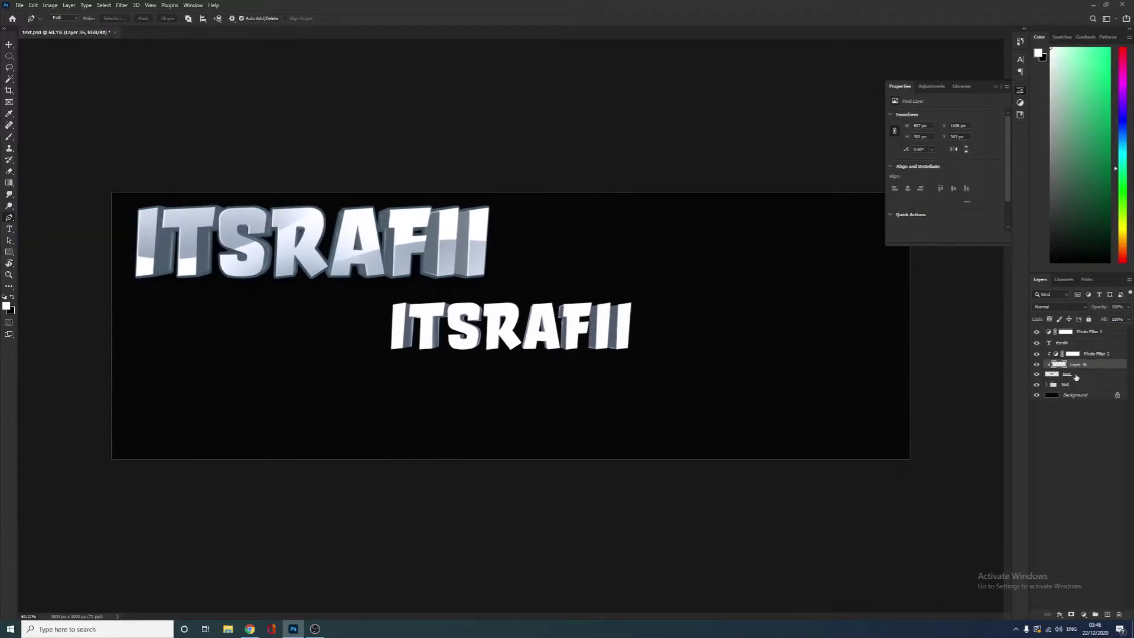
click(1086, 344)
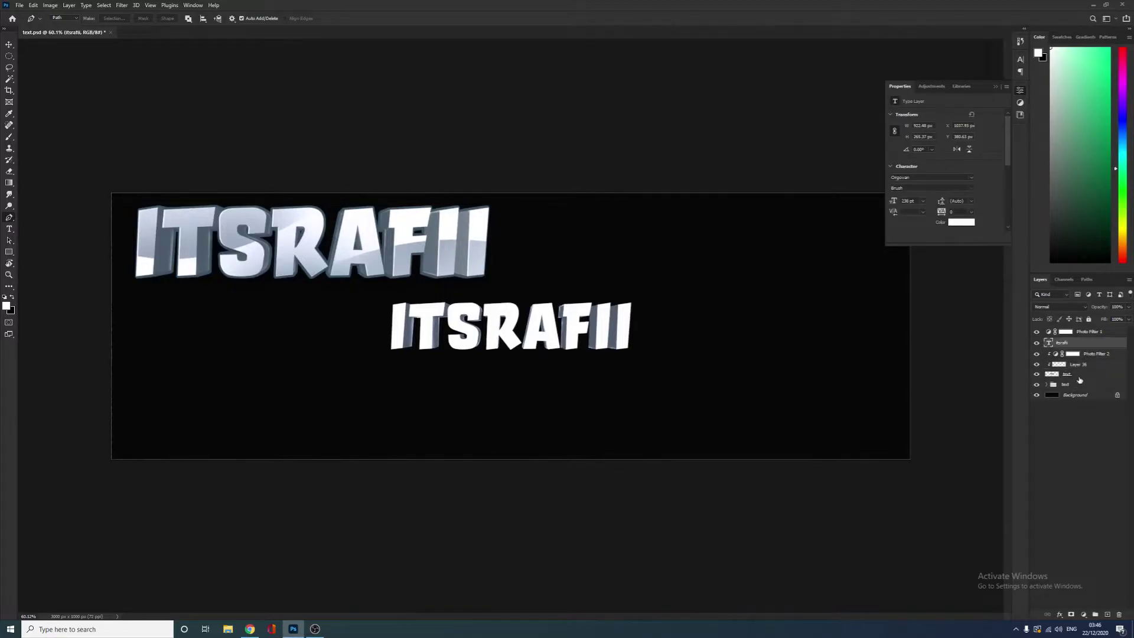
ctrl+click(1079, 378)
key(ctrl+t)
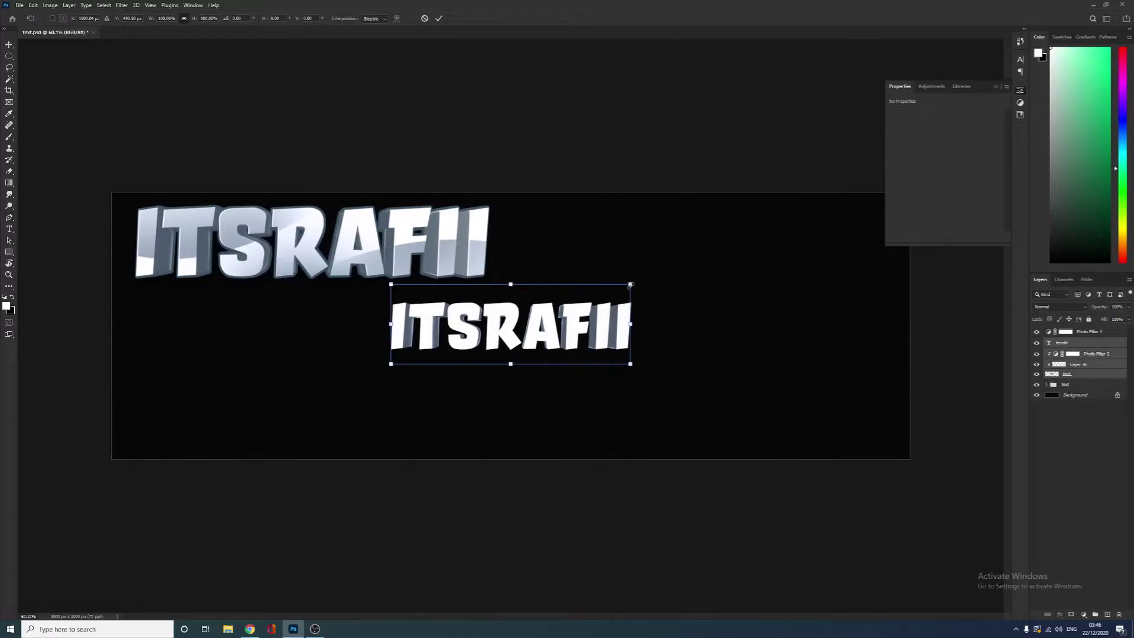
drag(630, 285, 674, 243)
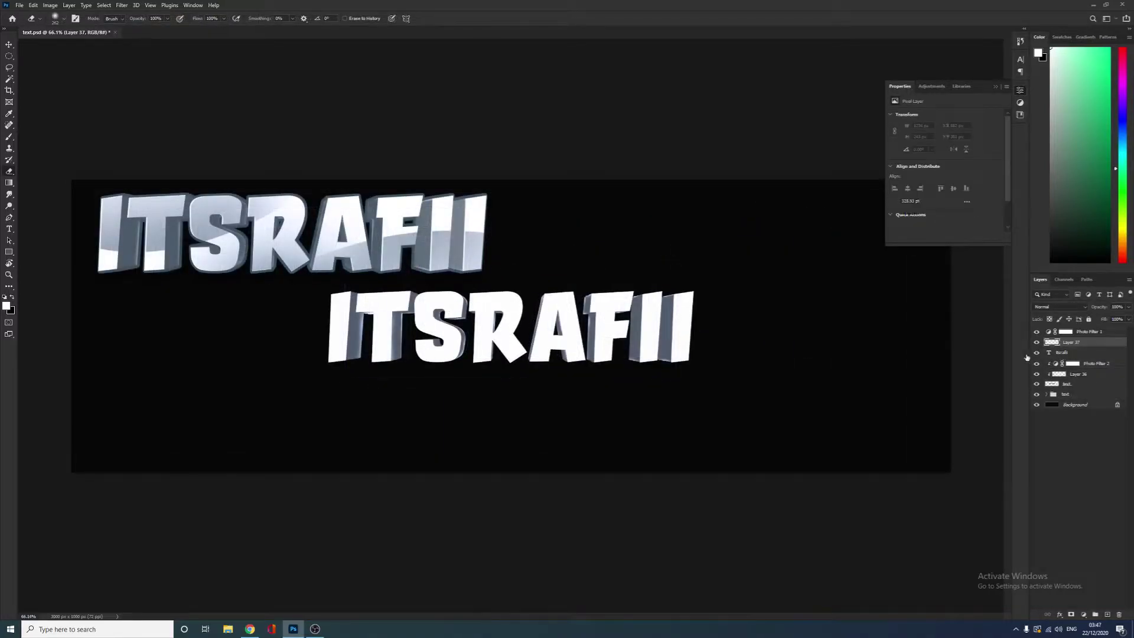
Step: Select the itsrafii text layer and start a Pen path just left of and below the lower lettering
click(1066, 352)
scroll(553, 343, up, 2)
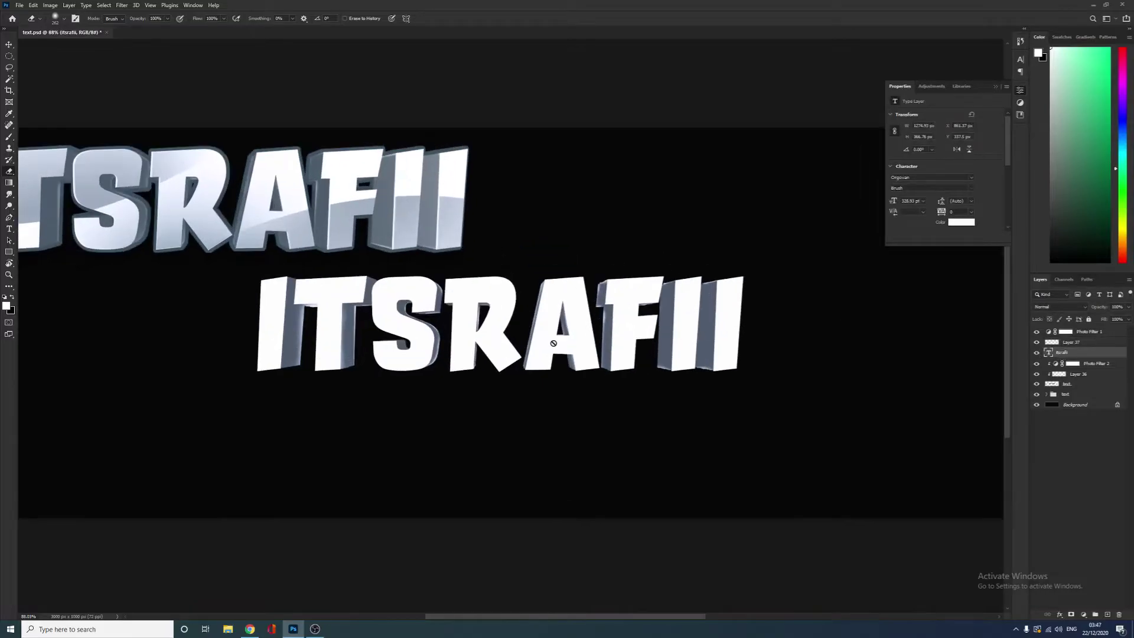
scroll(553, 343, up, 3)
scroll(570, 325, down, 2)
key(p)
scroll(181, 302, down, 1)
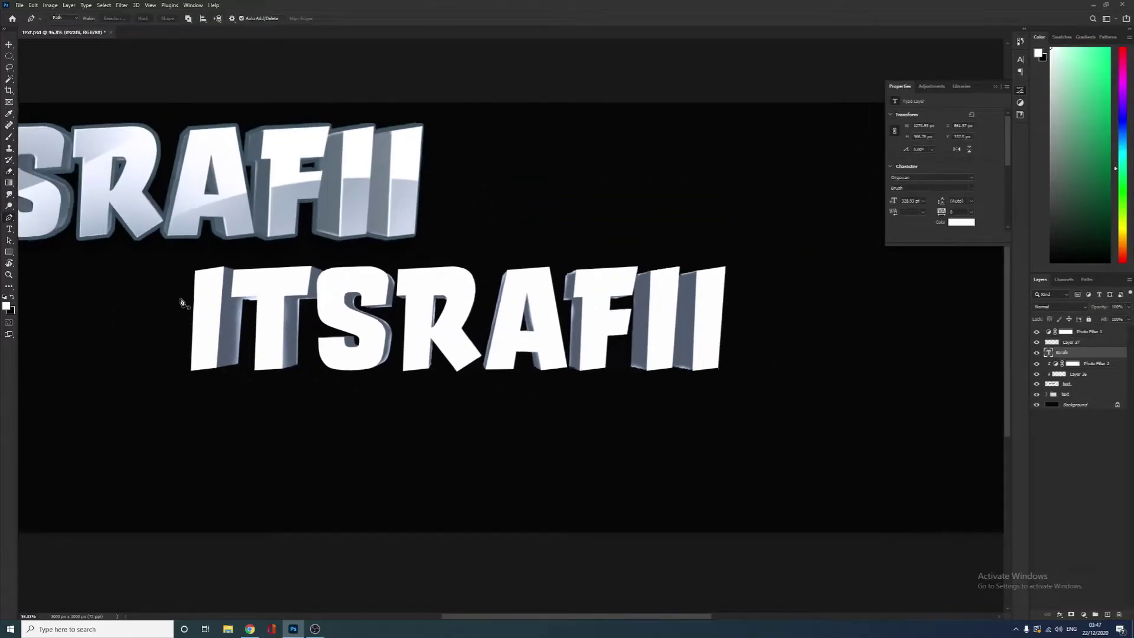
scroll(180, 302, down, 1)
scroll(145, 329, down, 2)
click(266, 362)
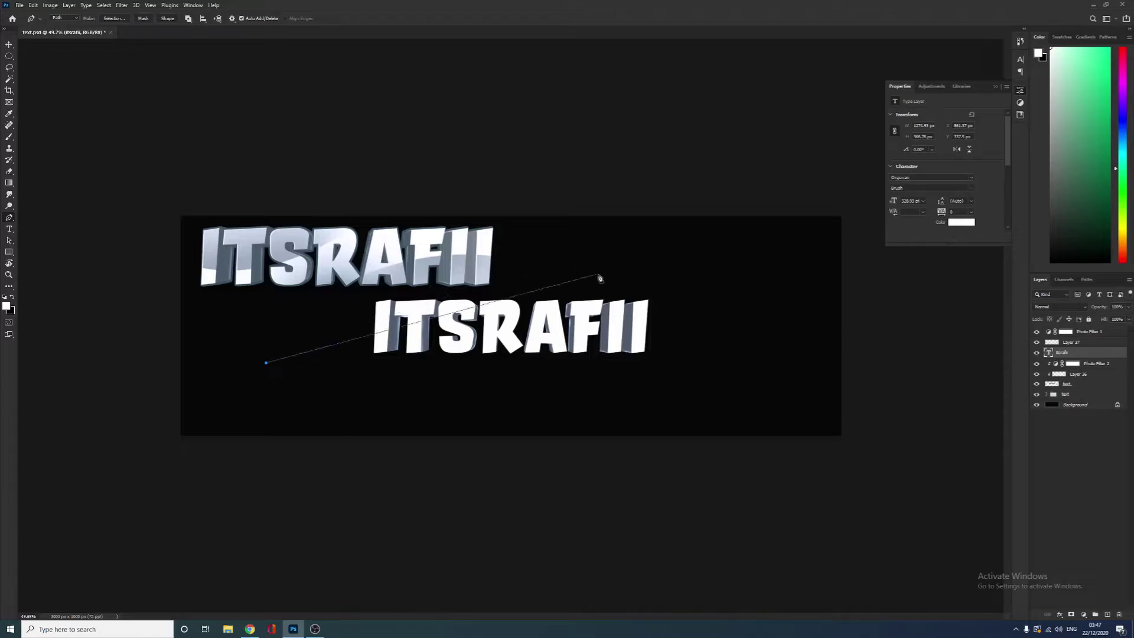
drag(575, 216, 586, 79)
key(ctrl+z)
drag(592, 139, 553, 26)
scroll(559, 67, down, 3)
key(ctrl+z)
drag(560, 148, 547, 13)
scroll(544, 212, down, 10)
key(ctrl+z)
Step: Make a closed selection whose curved edge sweeps diagonally through the letters ITS of the lower text, and add a new layer above the text
drag(520, 226, 473, 122)
key(ctrl+plus)
key(ctrl+plus)
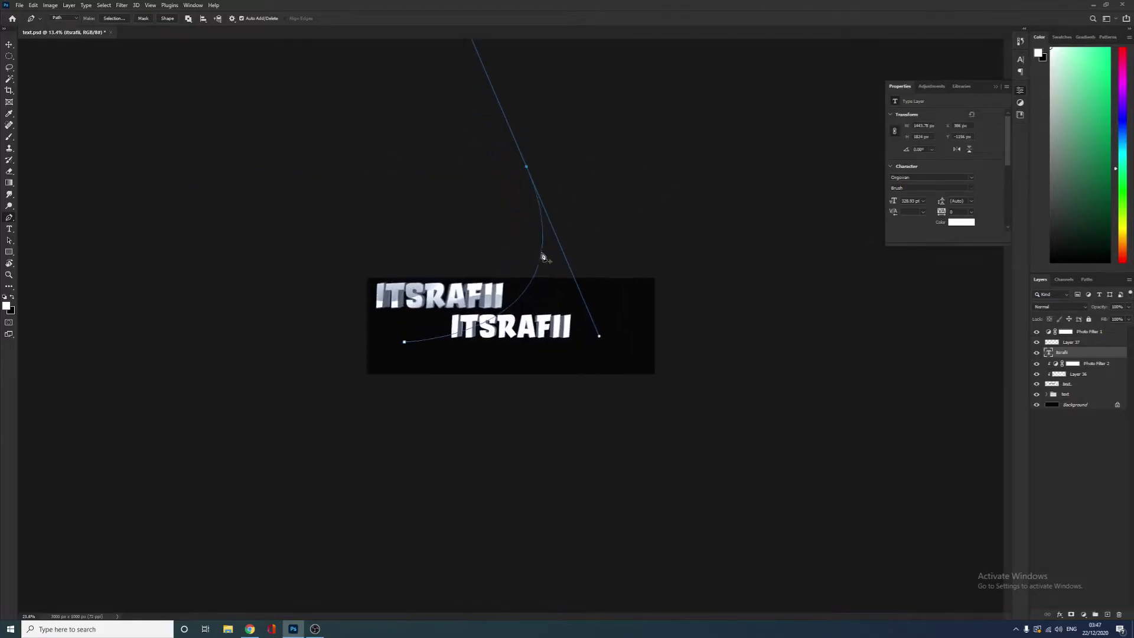
key(ctrl+plus)
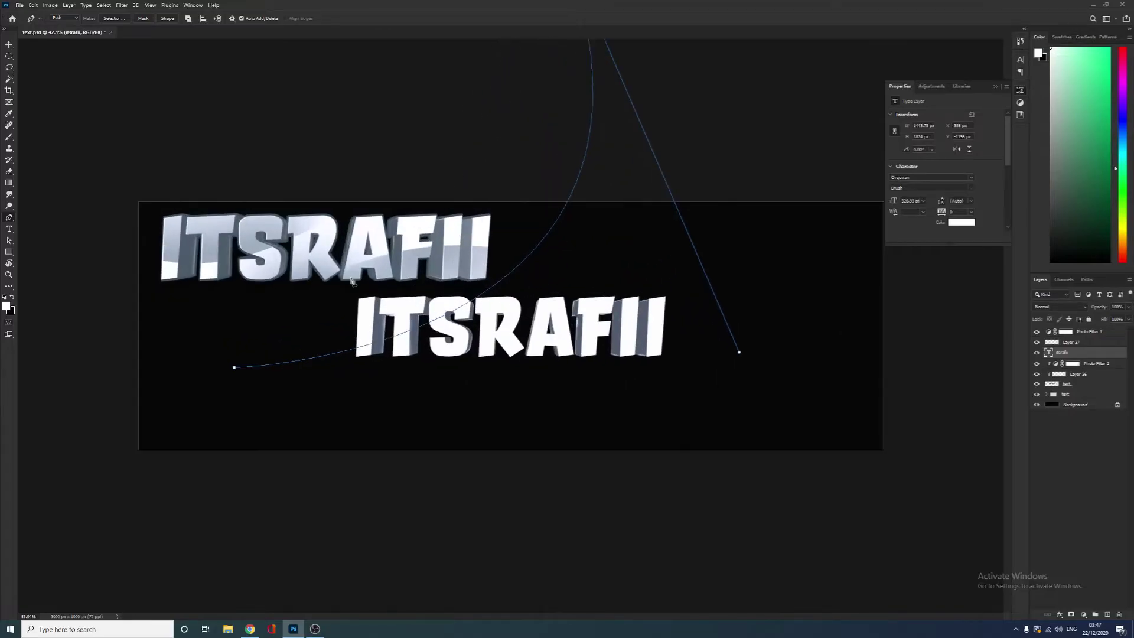
click(153, 377)
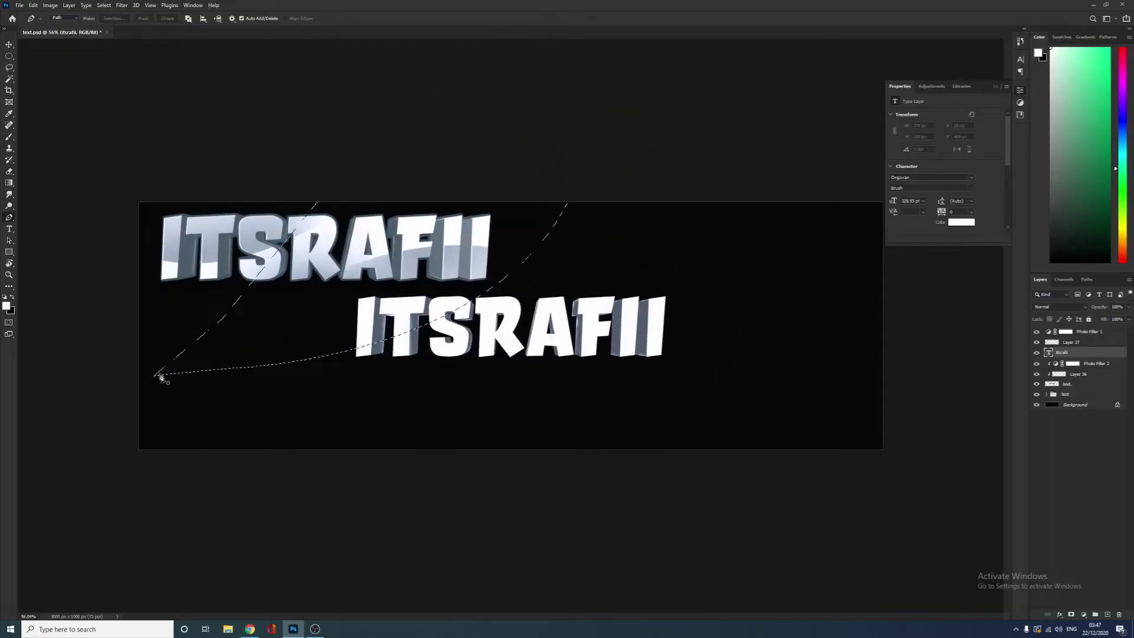
scroll(520, 342, up, 1)
click(1107, 615)
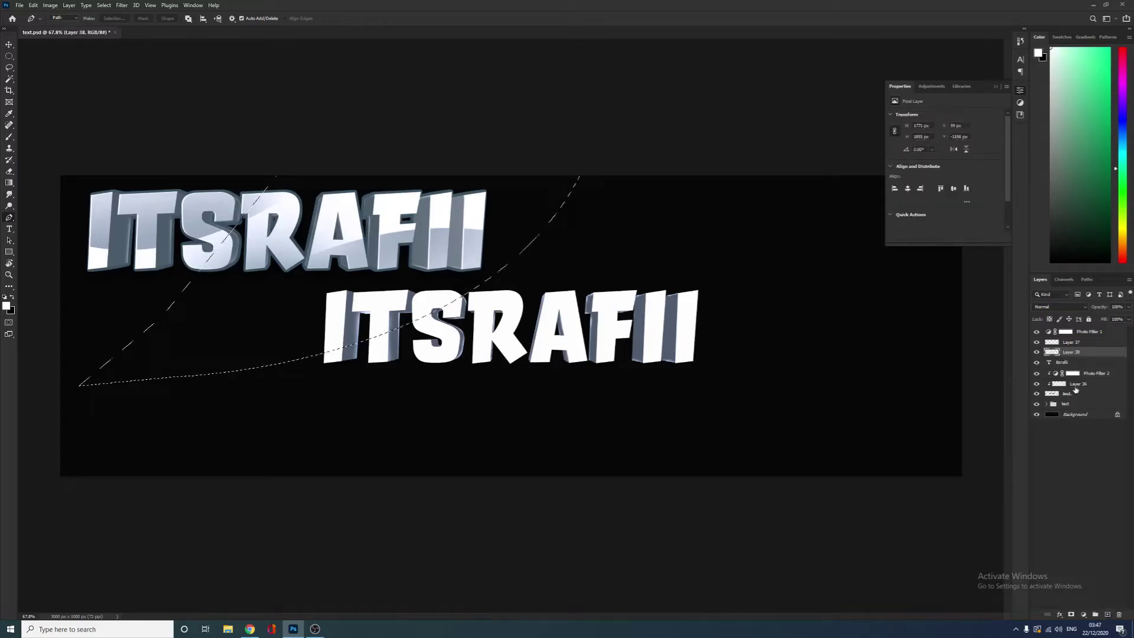
alt+click(1077, 356)
key(b)
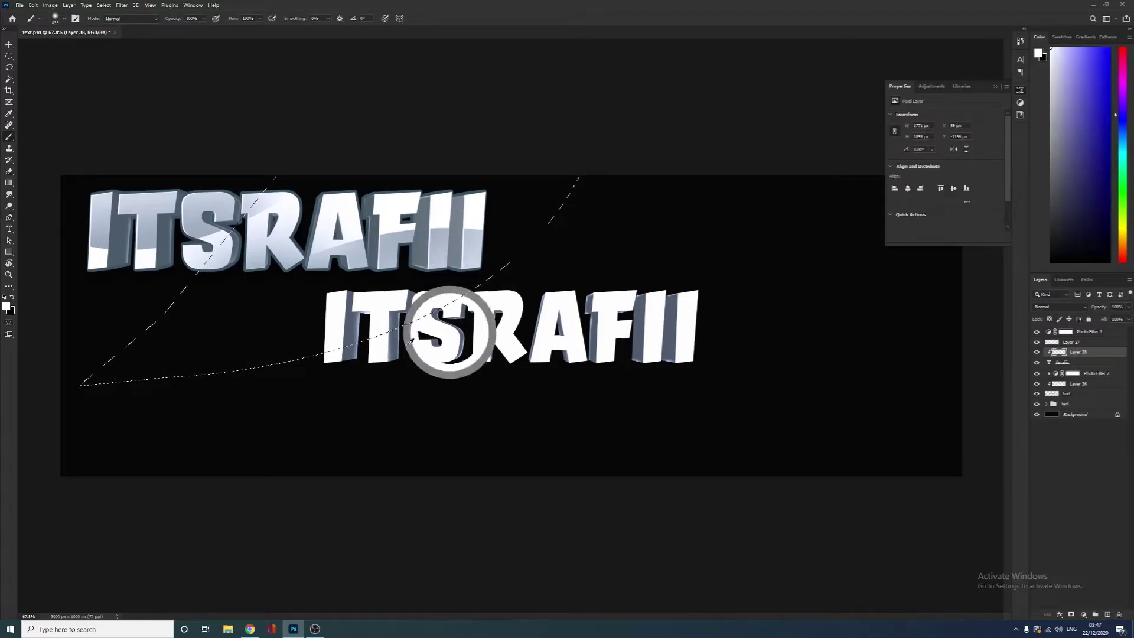
alt+click(450, 332)
key(ctrl+z)
key(x)
drag(447, 347, 341, 392)
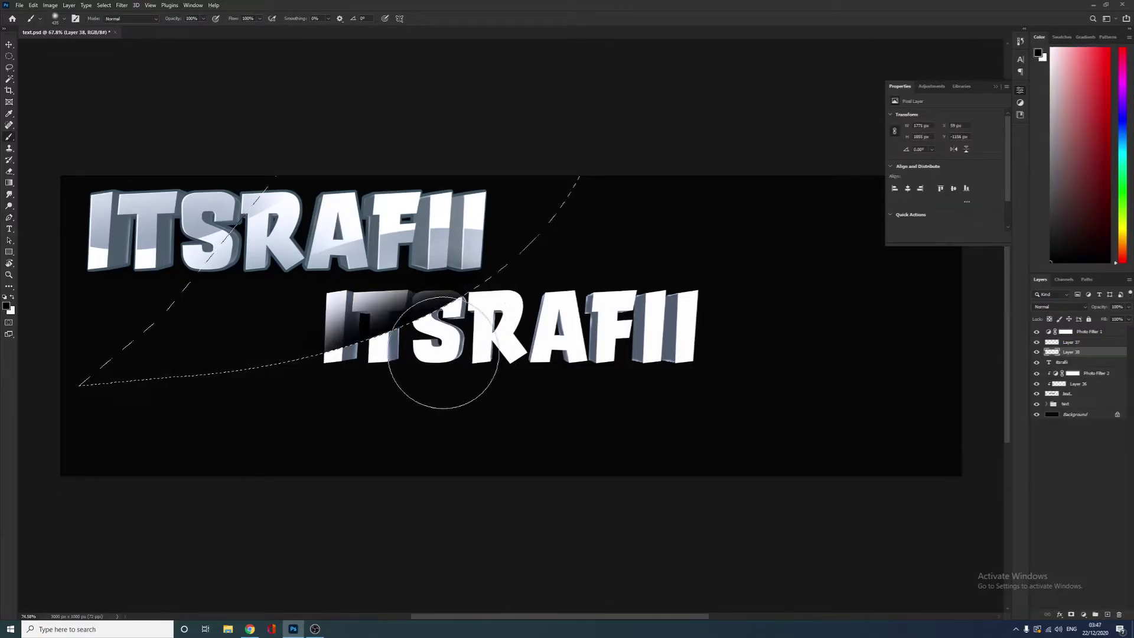
key(ctrl+z)
Step: Brush soft slate-blue shading along the curved selection edge on Layer 38, clip it to the text and lower its opacity to about 43%
scroll(445, 353, up, 2)
drag(506, 330, 501, 333)
alt+click(641, 321)
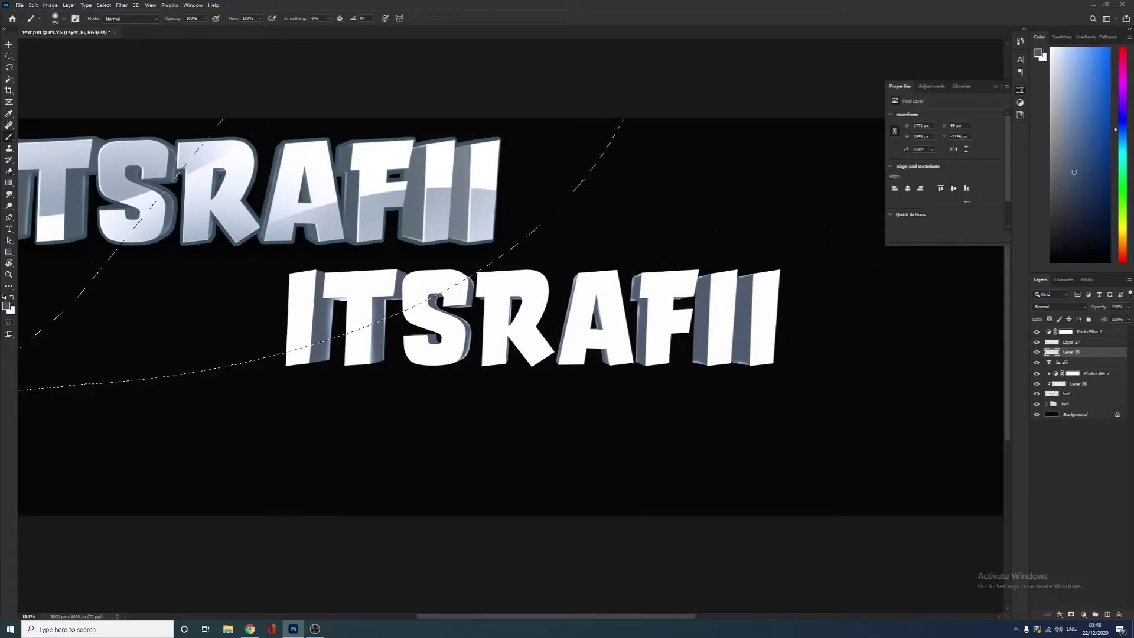
click(1122, 55)
click(1122, 138)
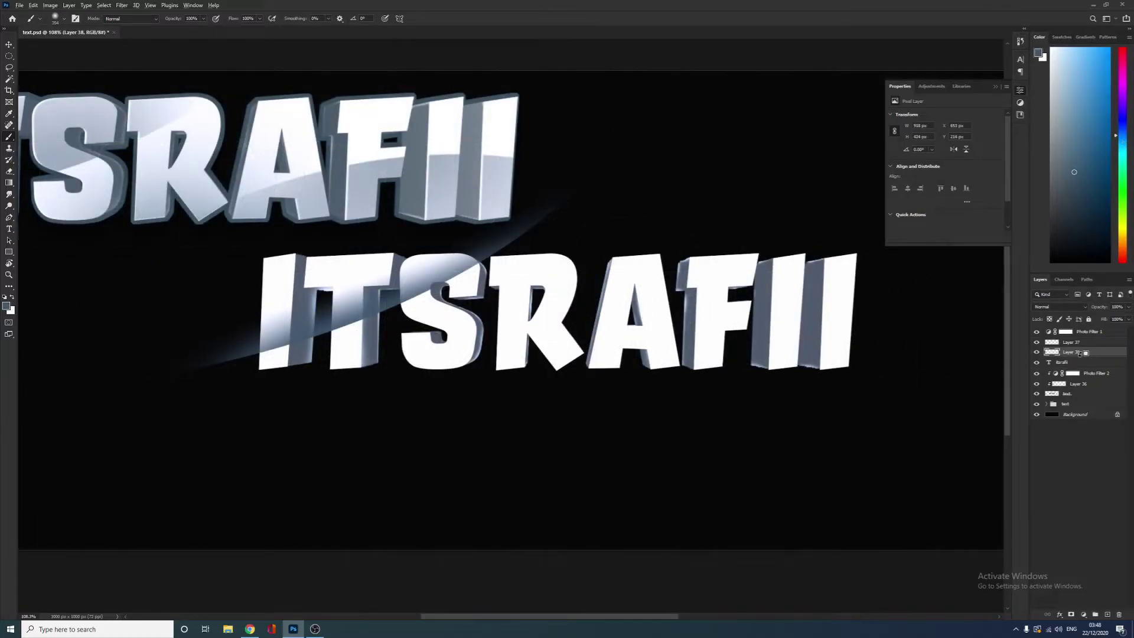
alt+click(1080, 354)
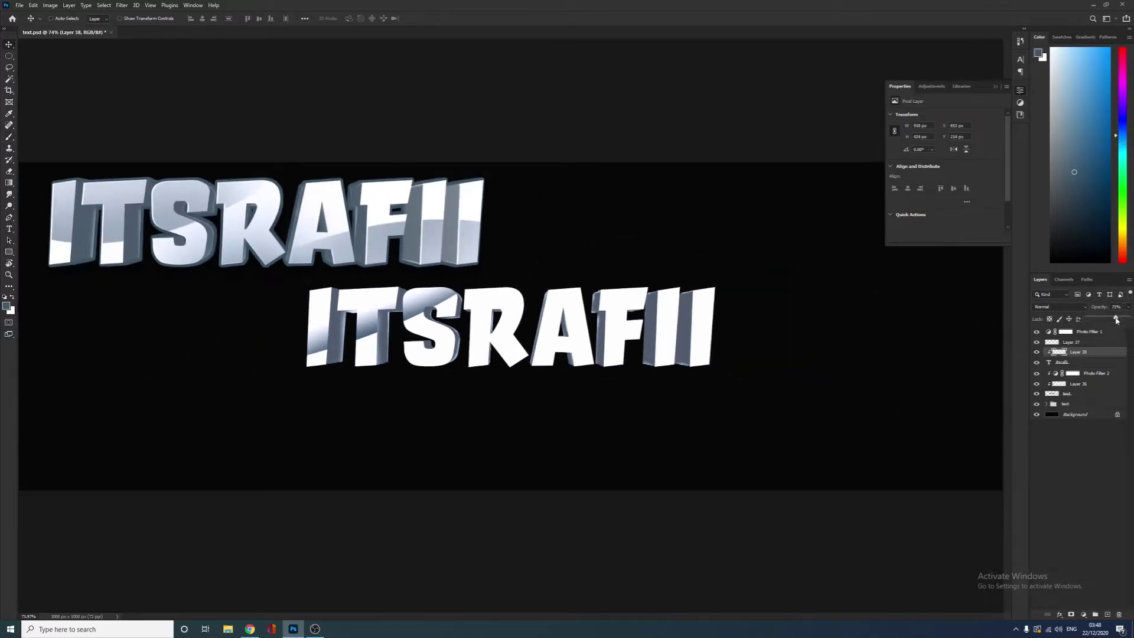
drag(1117, 320, 1100, 320)
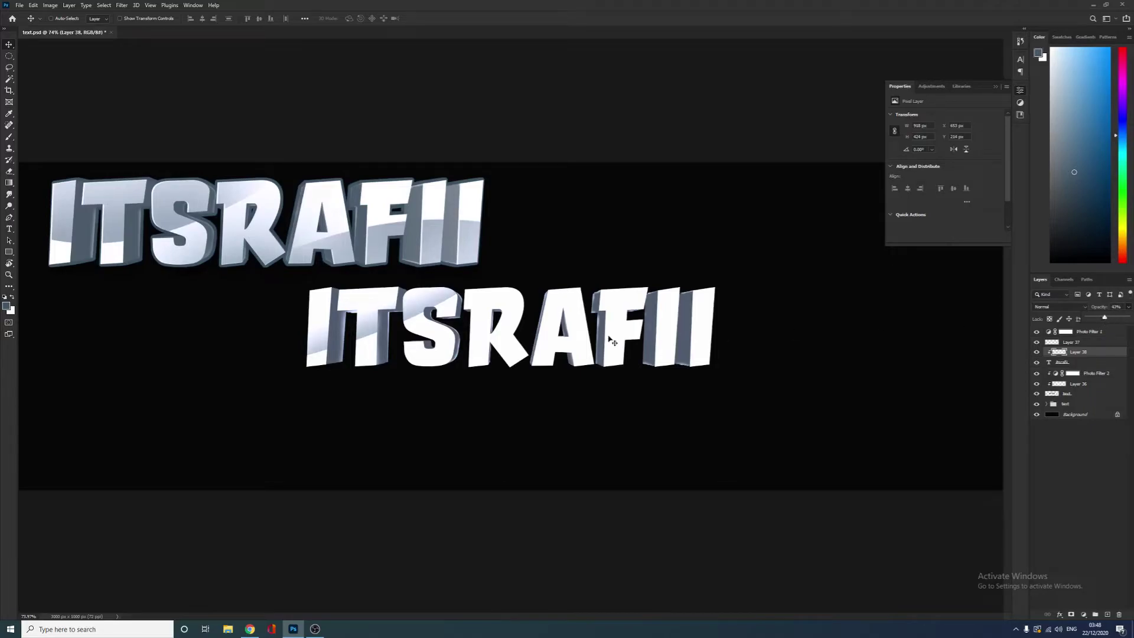
key(ctrl+t)
scroll(399, 295, up, 1)
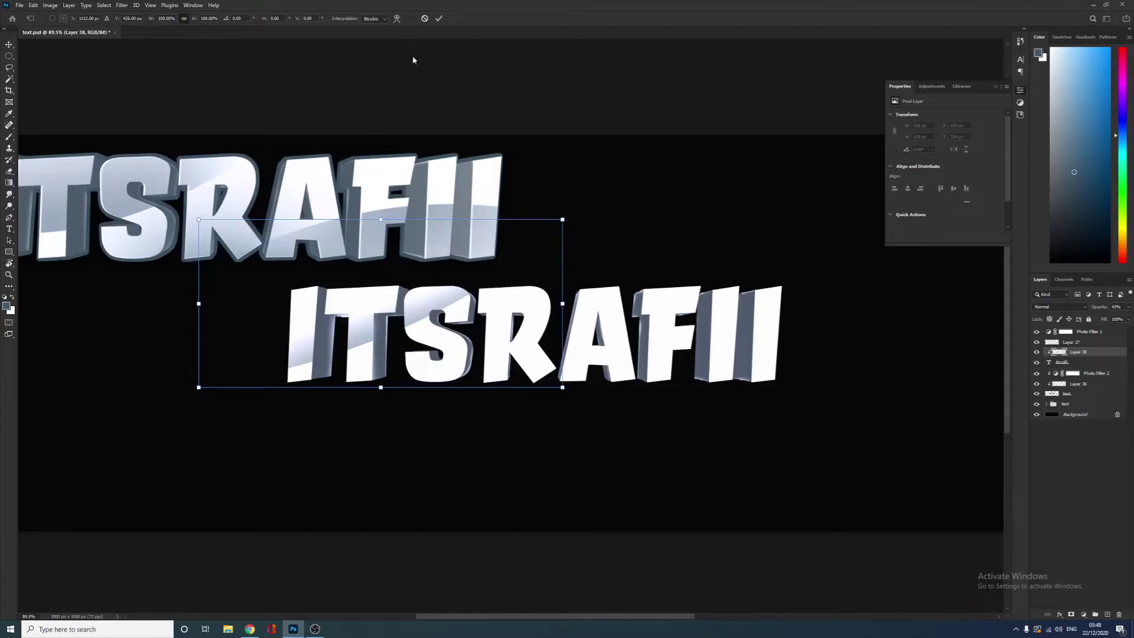
click(397, 19)
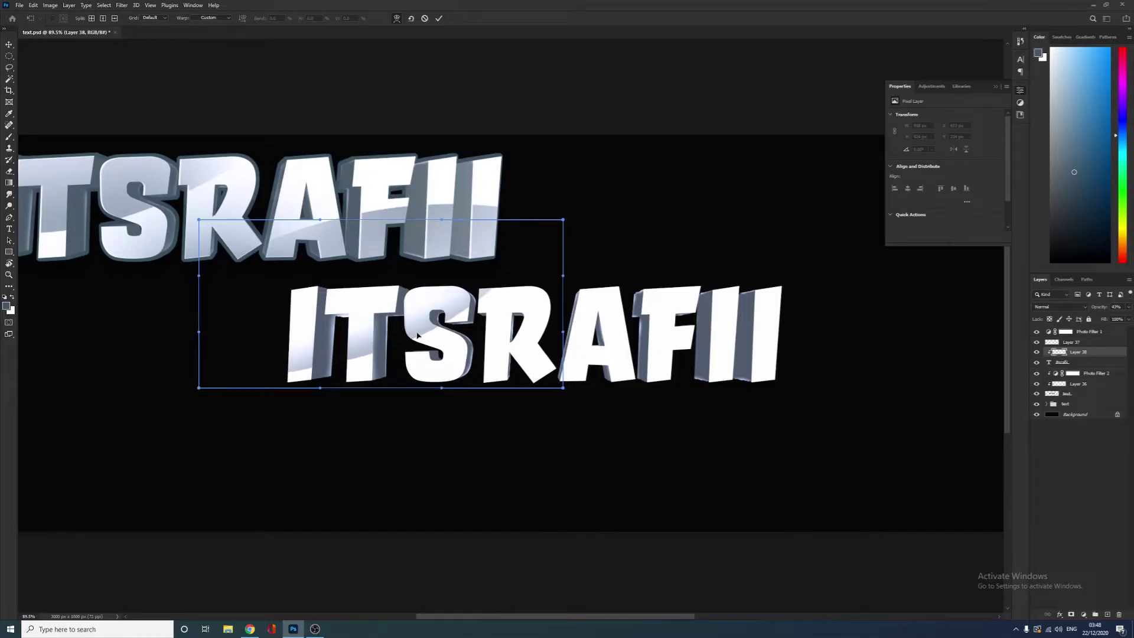
click(439, 18)
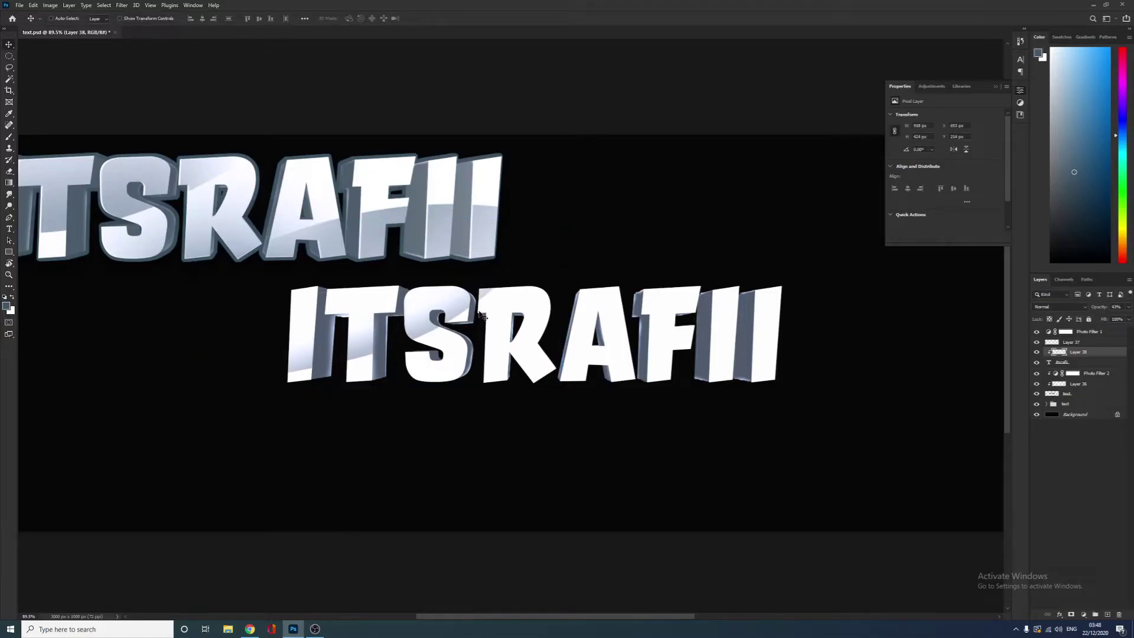
Step: Duplicate the curved shading layer and place the copy over the AFII letters of the lower text
scroll(482, 310, down, 2)
scroll(481, 310, up, 1)
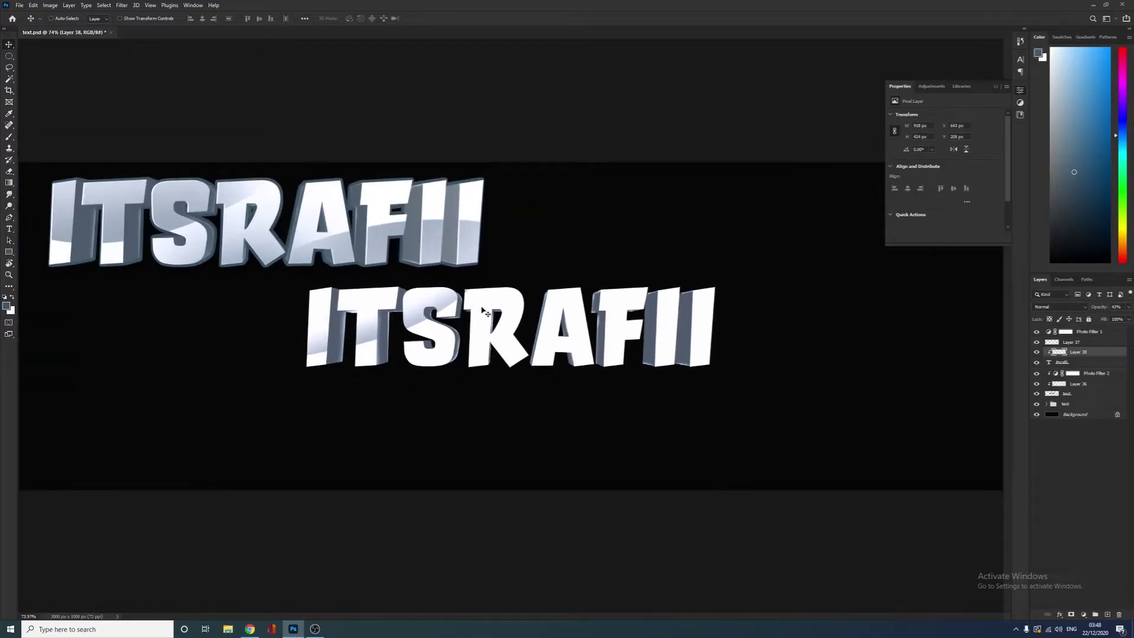
drag(442, 311, 630, 329)
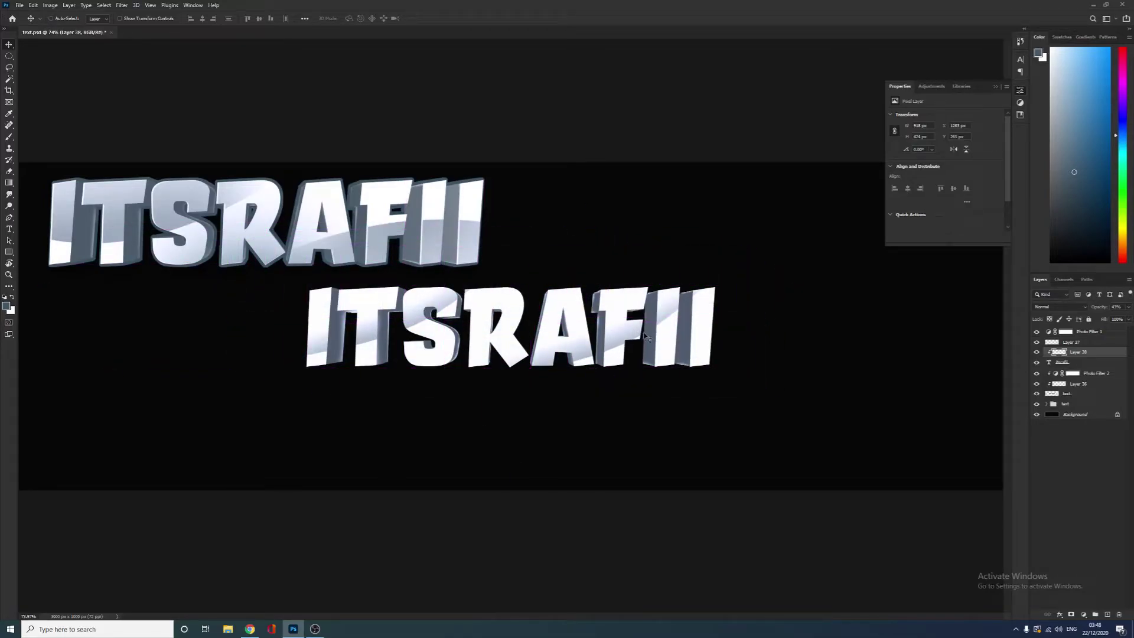
key(ctrl+j)
Step: Flip the duplicated shading horizontally and vertically, enlarge it to about 118%, and angle it across the AFII letters
key(ctrl+t)
right_click(645, 334)
click(662, 479)
right_click(639, 342)
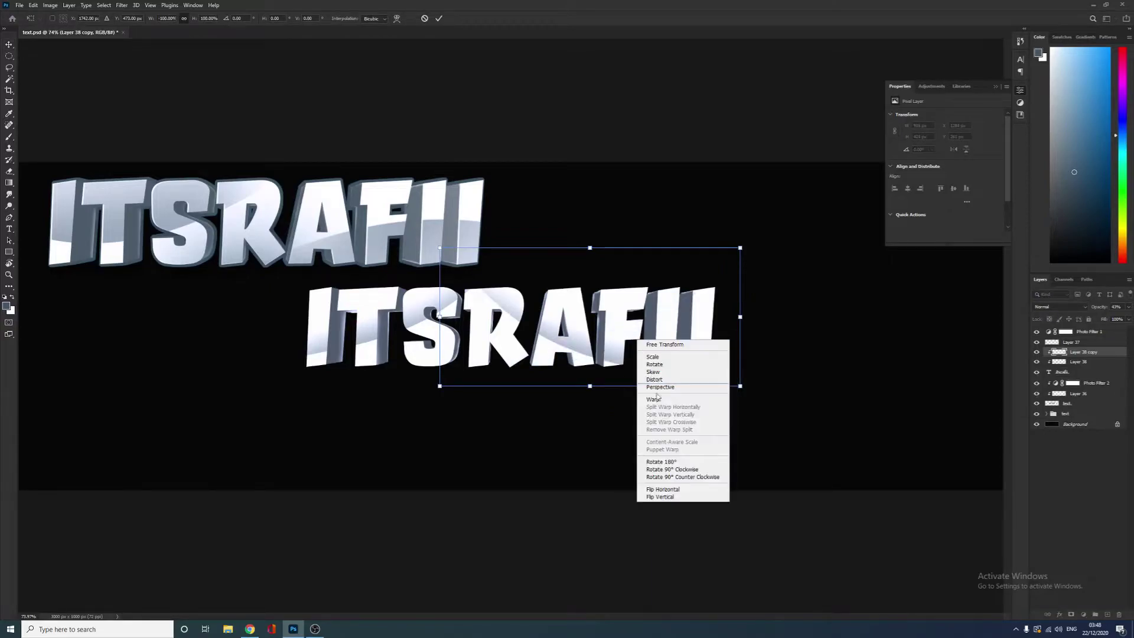
click(667, 497)
drag(601, 351, 625, 342)
drag(597, 292, 596, 268)
drag(608, 342, 658, 315)
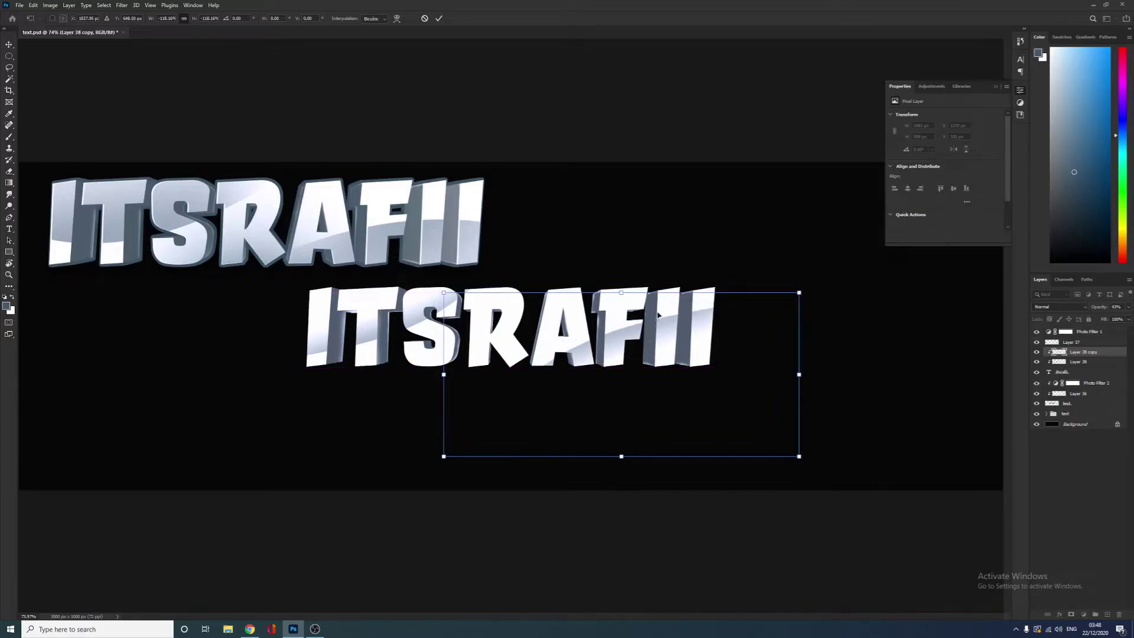
drag(679, 244, 718, 240)
key(Return)
scroll(670, 365, down, 2)
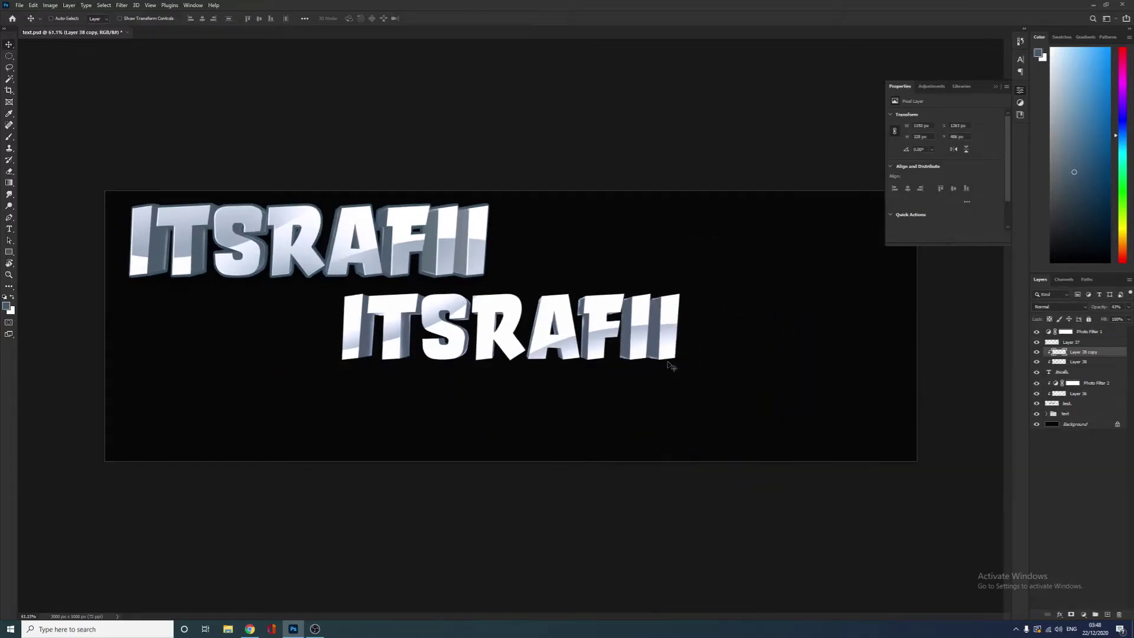
Step: Adjust the opacity of the two curved shading layers, Layer 38 and its copy, together
scroll(666, 364, up, 1)
ctrl+click(1112, 363)
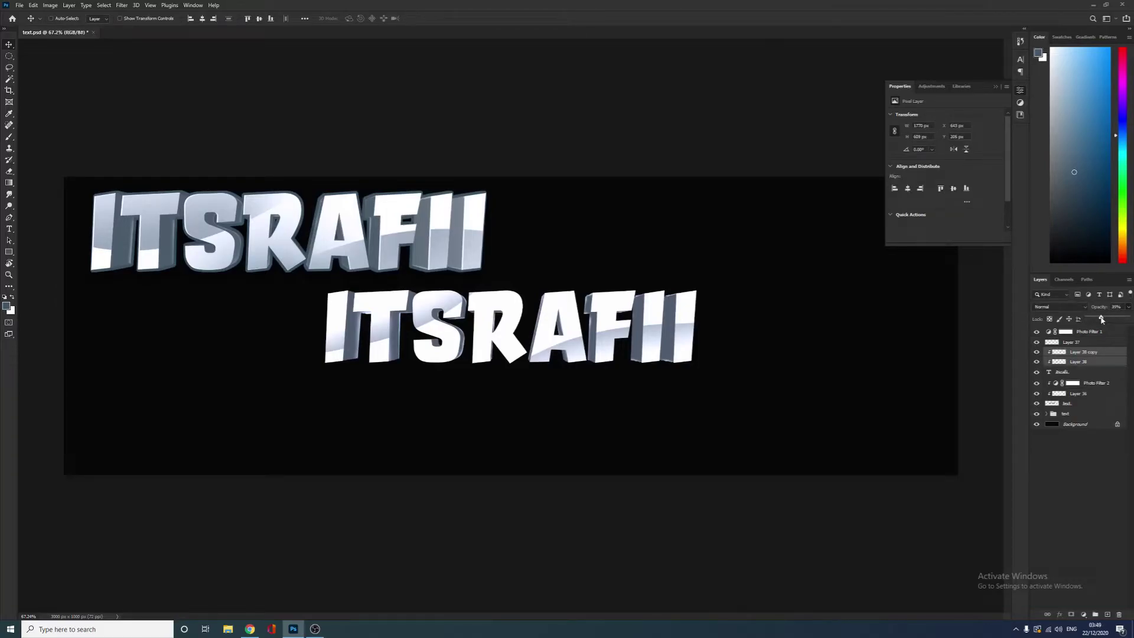
drag(1095, 319, 1123, 319)
Step: Add a clipped layer directly above the itsrafii text layer and brush slate-blue shading along the bottoms of the letters
click(1086, 370)
scroll(480, 369, up, 1)
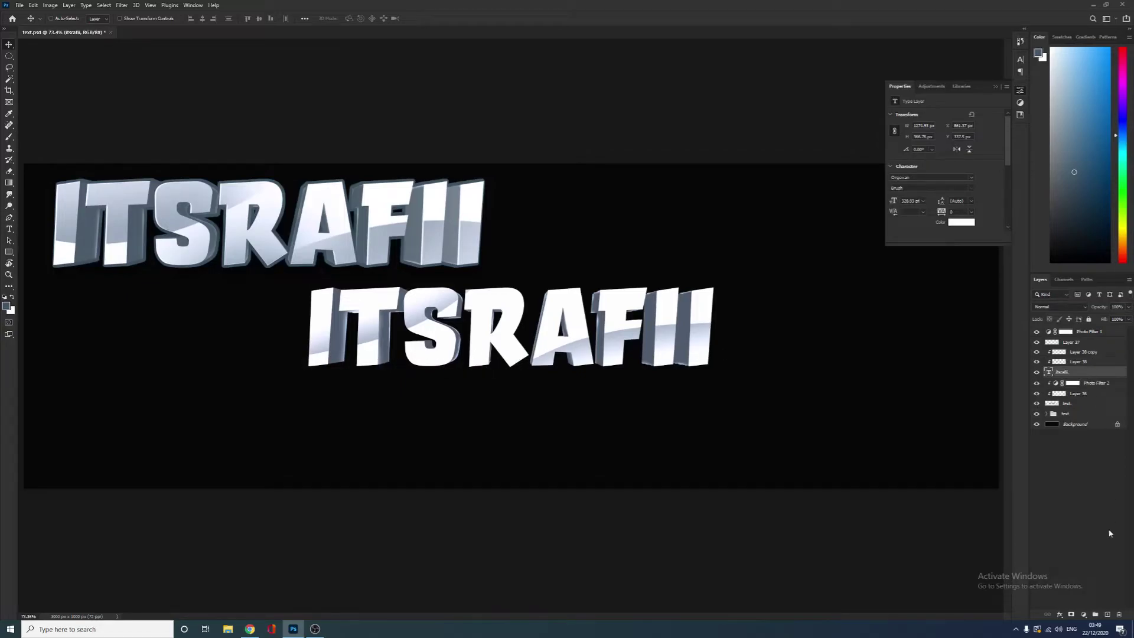
click(1109, 614)
key(b)
mouse_move(420, 408)
mouse_down()
mouse_move(346, 418)
mouse_move(680, 421)
mouse_move(395, 440)
mouse_up()
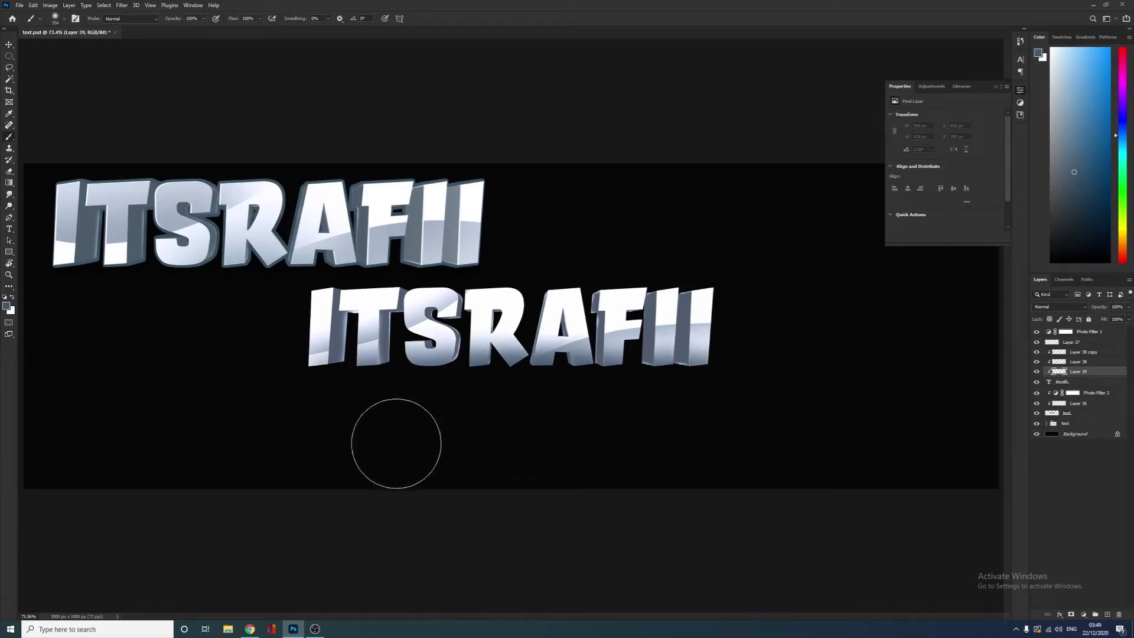
drag(610, 441, 316, 420)
Step: Set the bottom shading layer's opacity to 89% and compare the lettering with that layer hidden and shown
key(v)
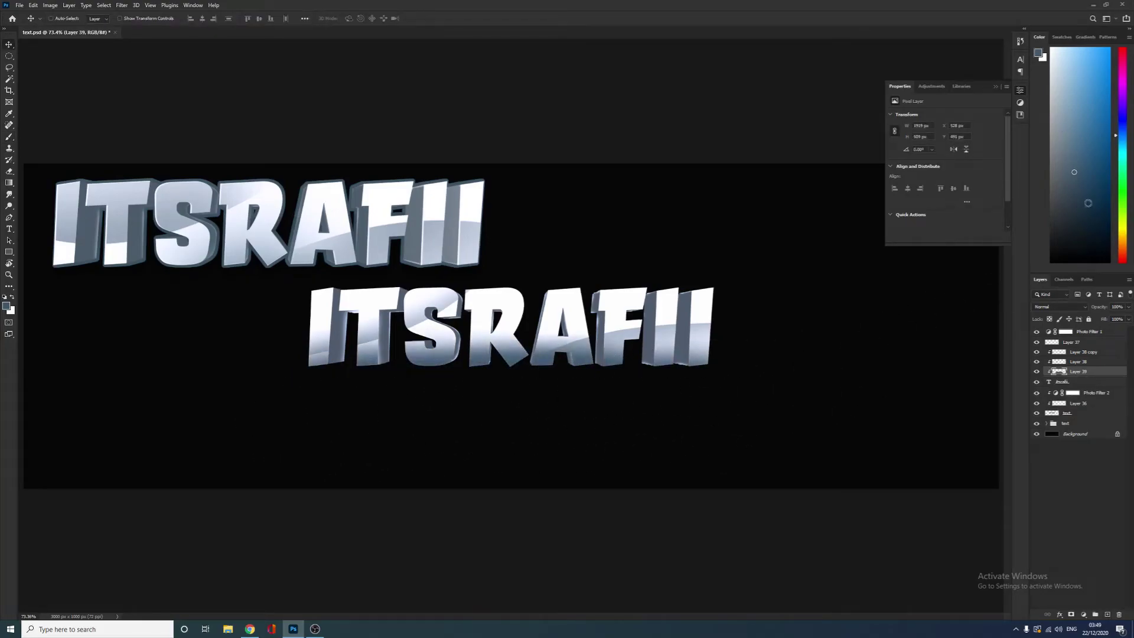
click(1129, 308)
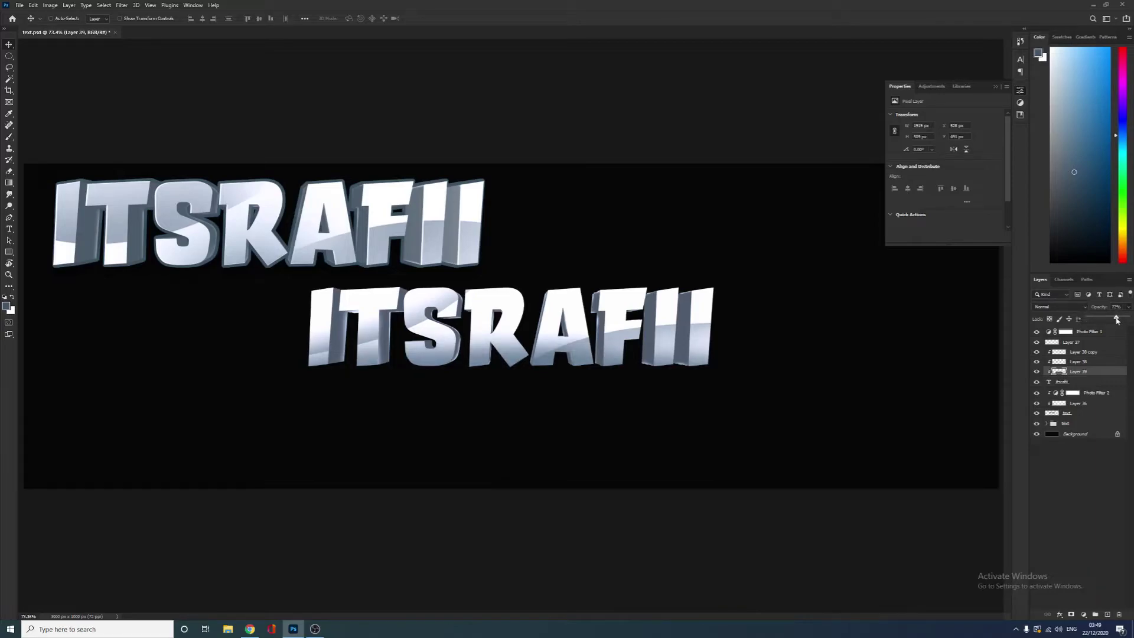
drag(1120, 320, 1124, 319)
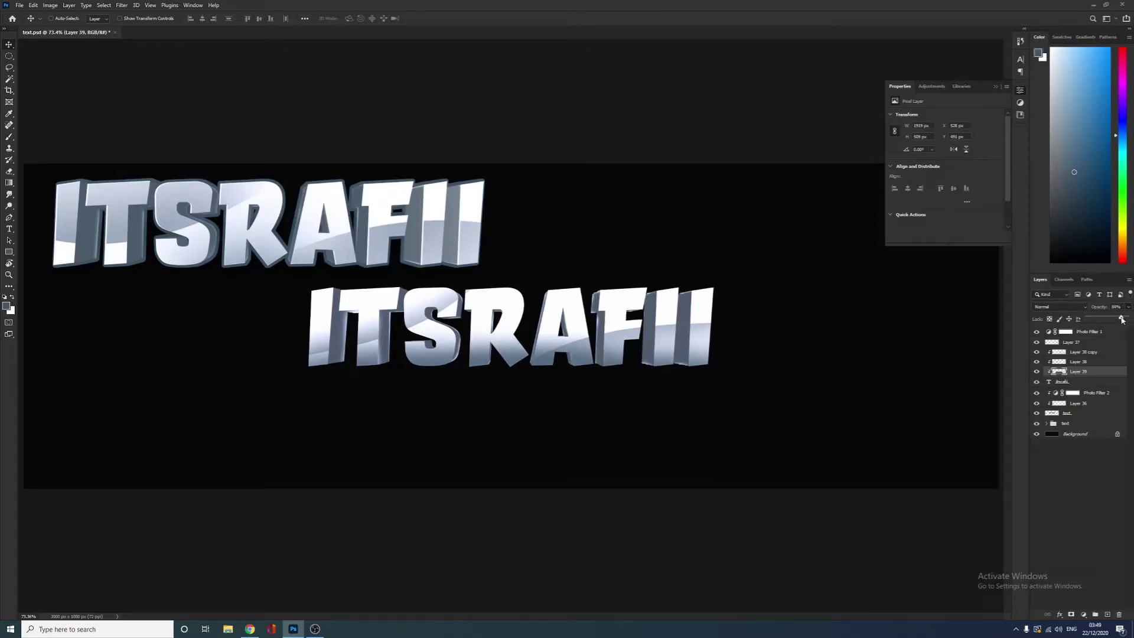
click(1038, 371)
click(1037, 371)
key(b)
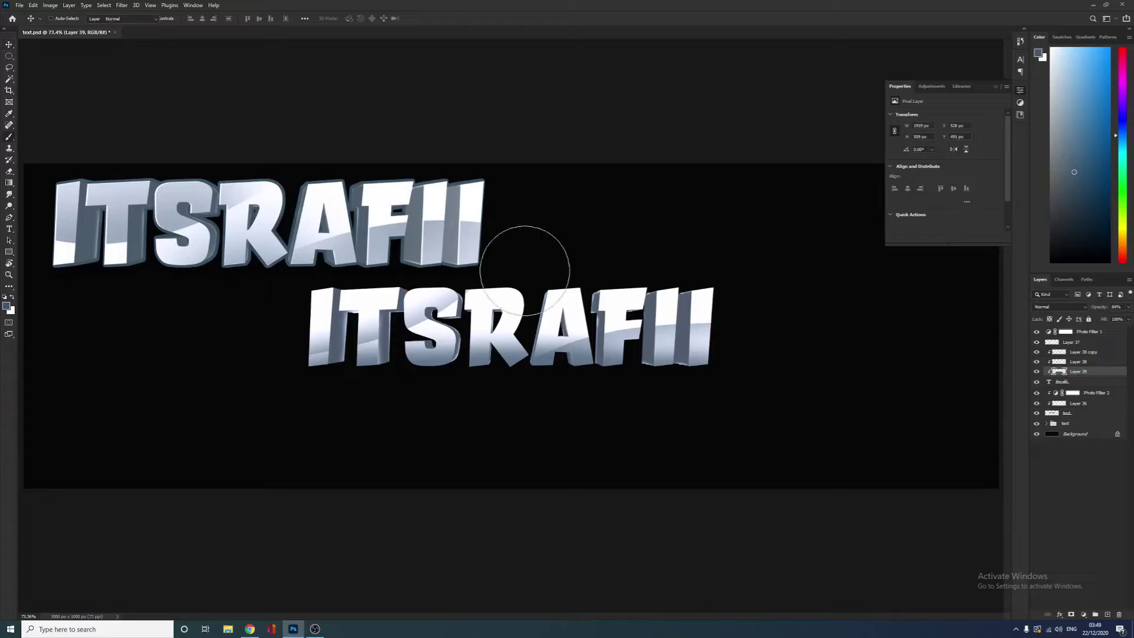
drag(535, 255, 414, 253)
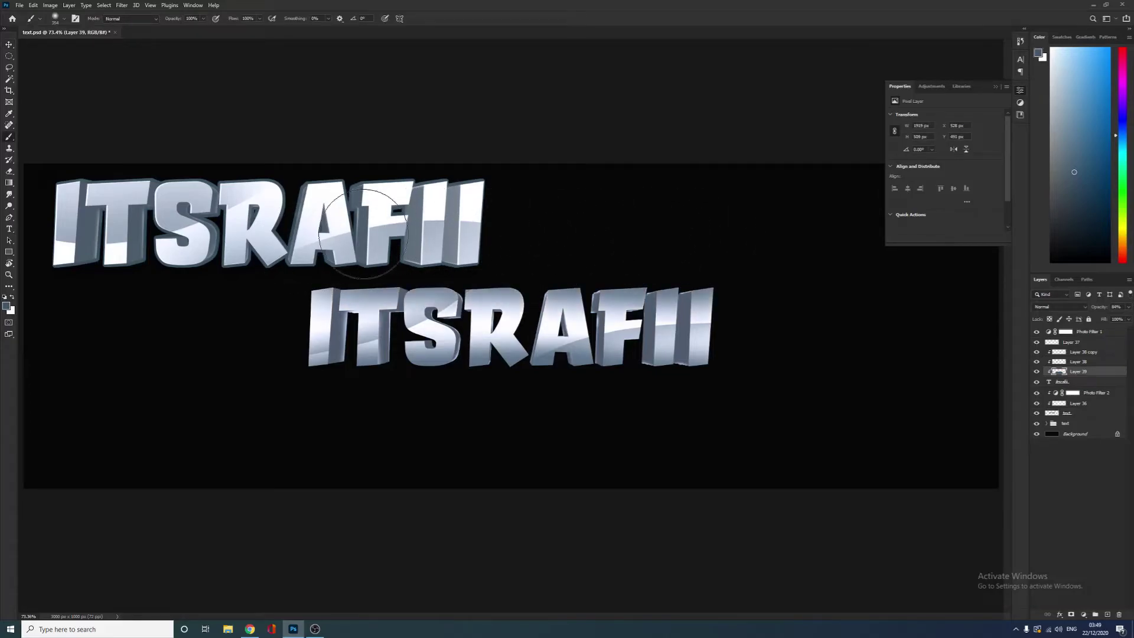
scroll(494, 260, up, 2)
Step: Add a clipped layer directly above the bottom shading layer and brush slate-blue shading over the tops of the last letters
key(ctrl+shift+alt+n)
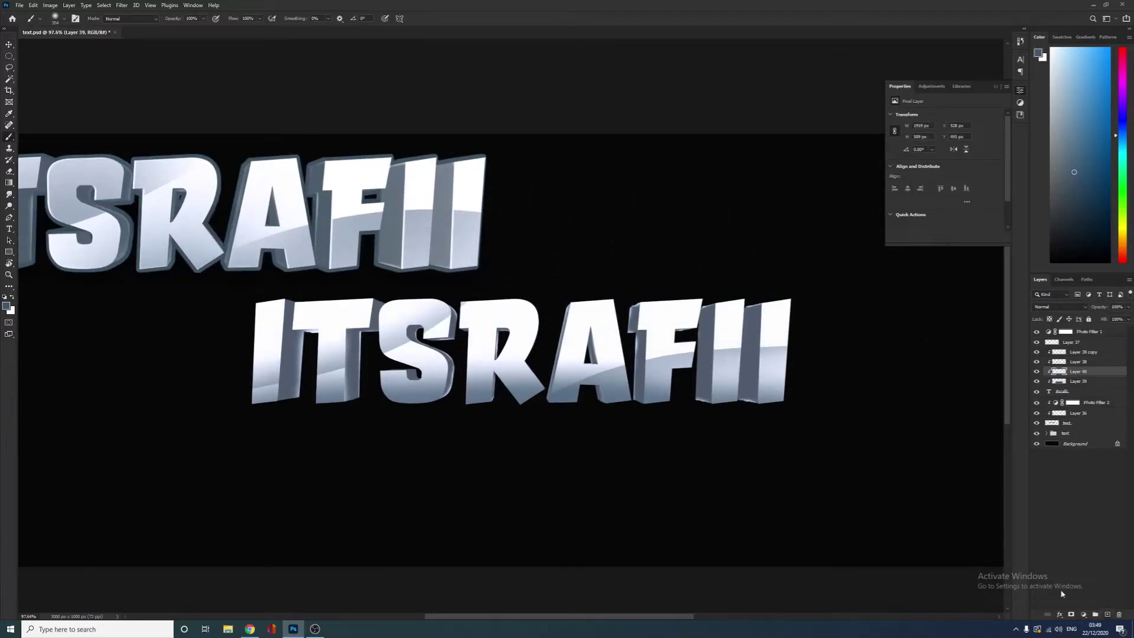
key(bracketleft)
key(bracketleft)
drag(811, 263, 727, 260)
key(ctrl+z)
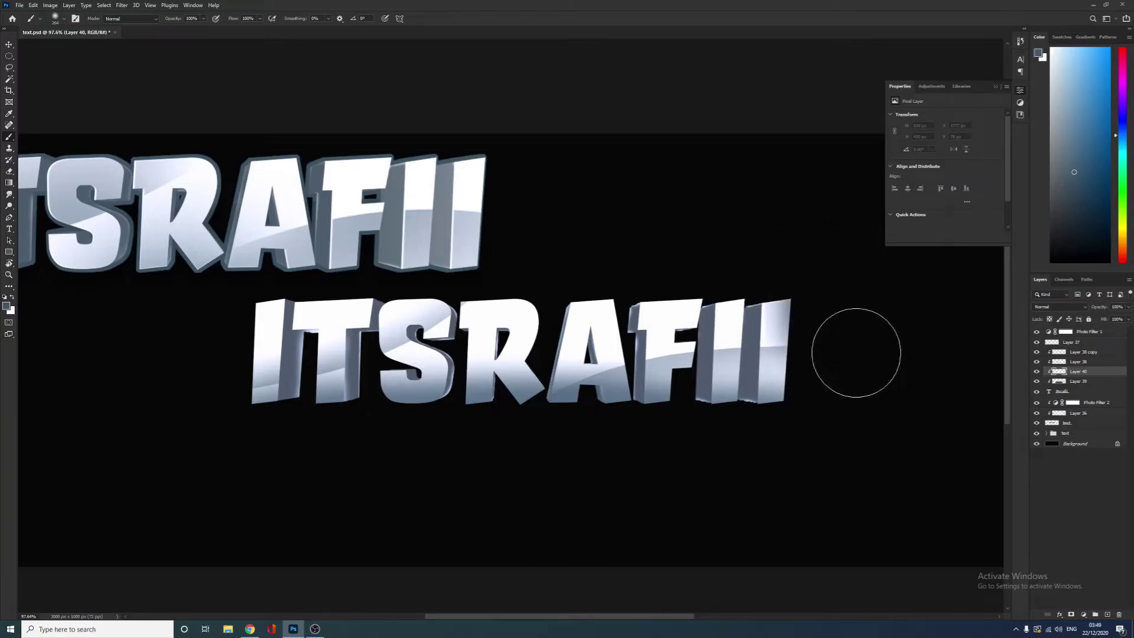
mouse_move(856, 353)
mouse_down()
mouse_move(794, 241)
mouse_move(716, 238)
mouse_up()
scroll(767, 261, up, 3)
Step: Extend the slate-blue top shading across the remaining ITSRAFII letters with a smaller brush
key(bracketleft)
key(bracketleft)
key(bracketleft)
key(bracketleft)
key(bracketleft)
key(bracketleft)
key(bracketleft)
key(bracketleft)
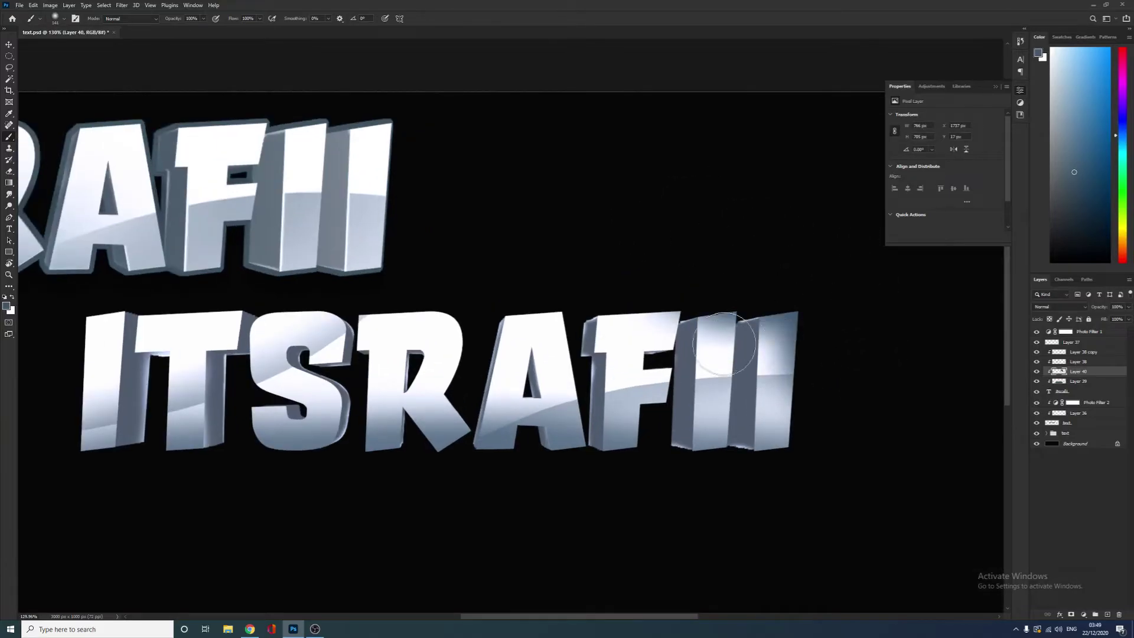
drag(735, 319, 742, 384)
key(ctrl+z)
mouse_move(684, 270)
mouse_down()
mouse_move(496, 258)
mouse_move(190, 276)
mouse_move(165, 374)
mouse_up()
scroll(598, 258, down, 3)
Step: Reduce the top shading layer's opacity to about 40%
key(v)
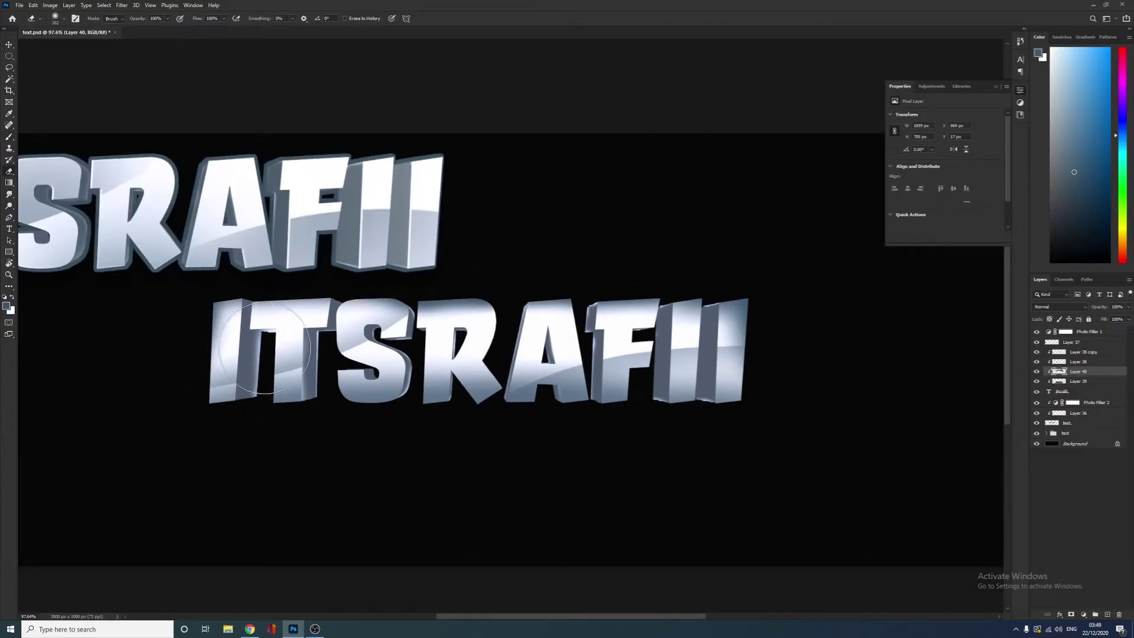
click(1130, 307)
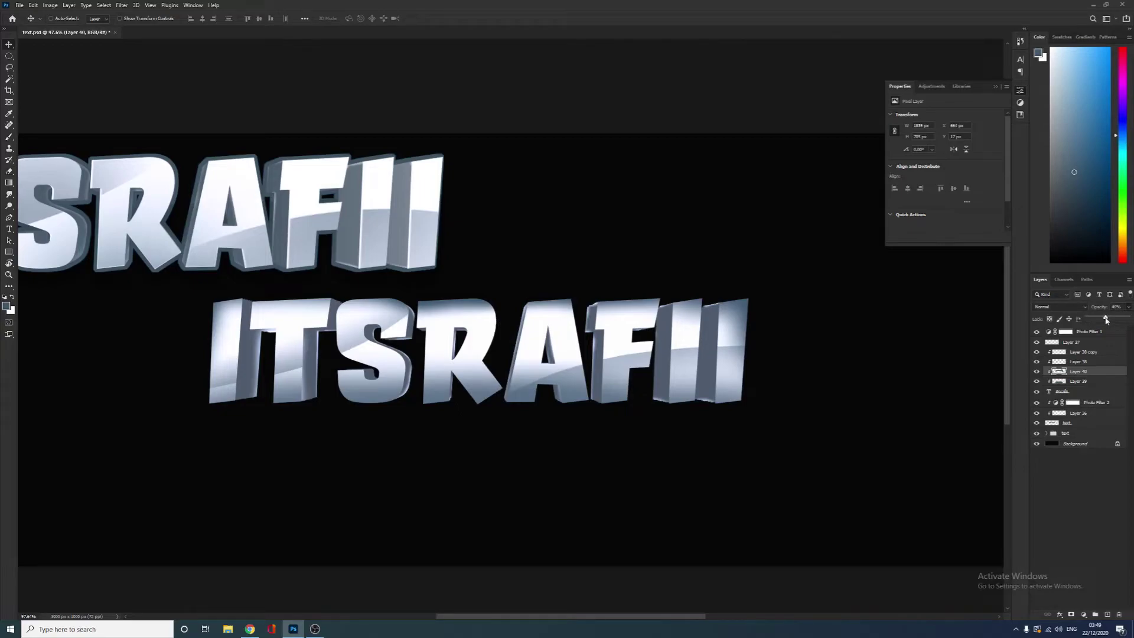
key(ctrl+minus)
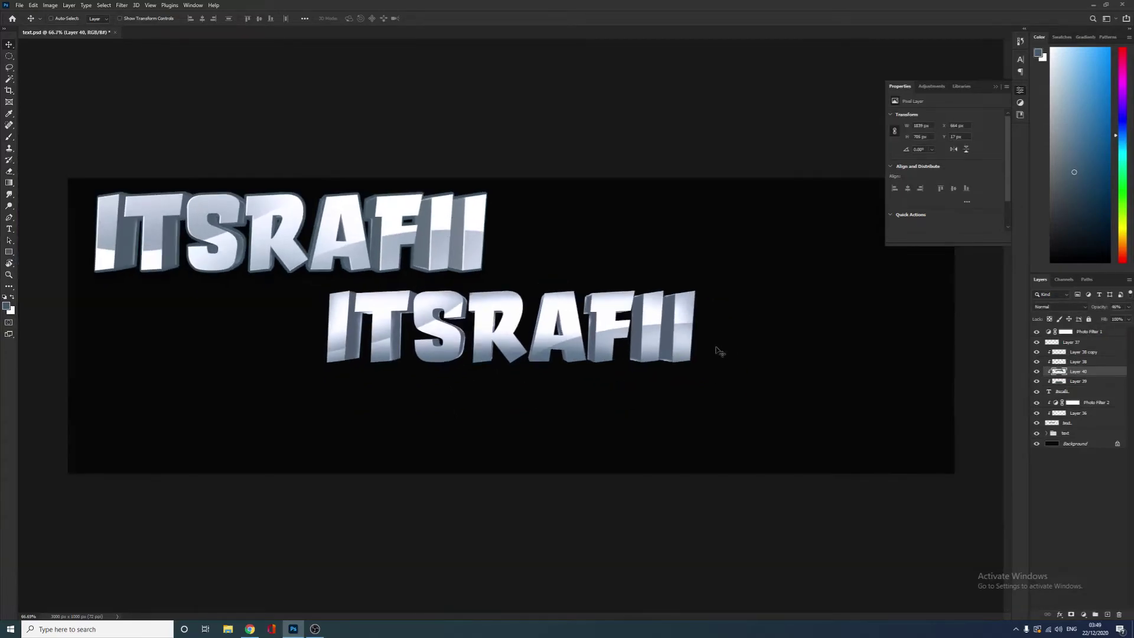
click(1129, 307)
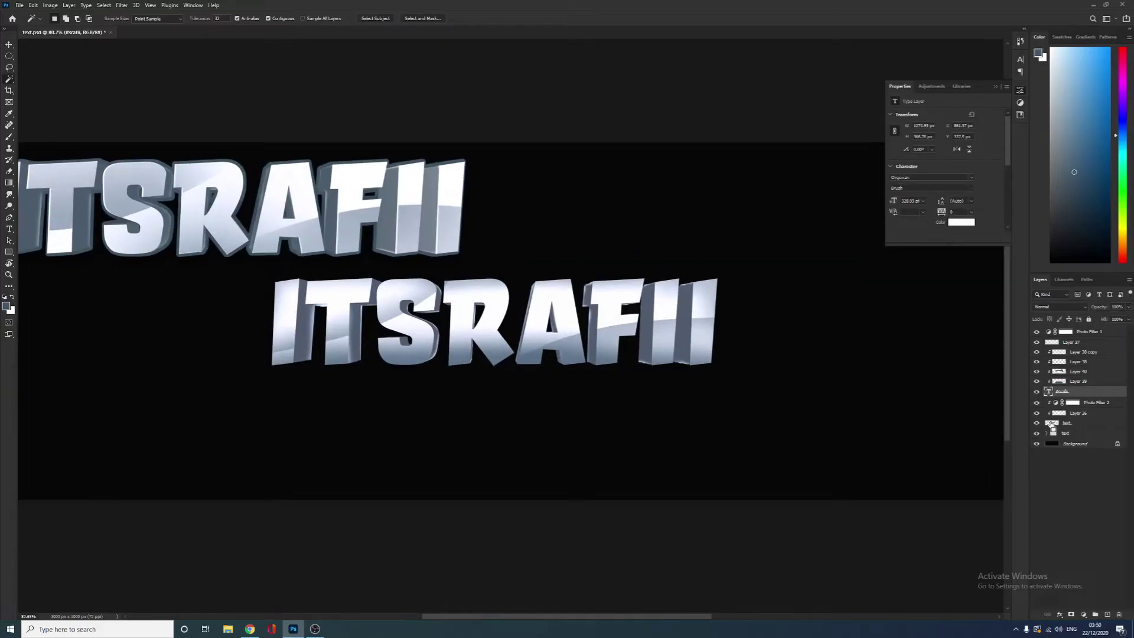
Step: Load the extruded text layer's outline as a selection and expand it by 9 pixels
scroll(514, 322, up, 7)
key(v)
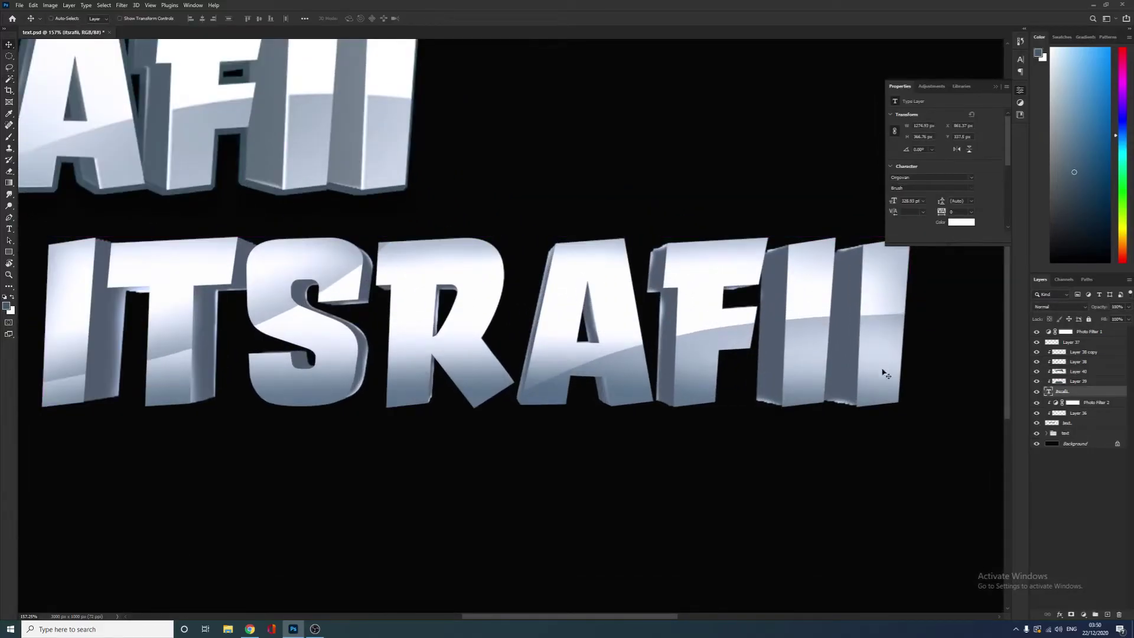
click(1054, 424)
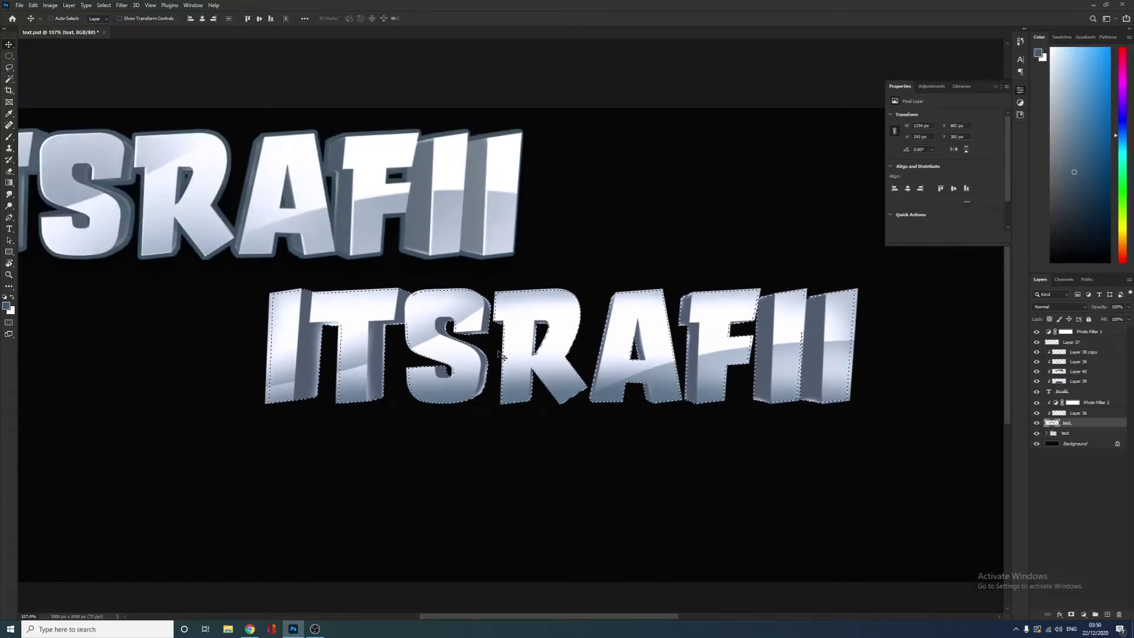
scroll(501, 355, down, 2)
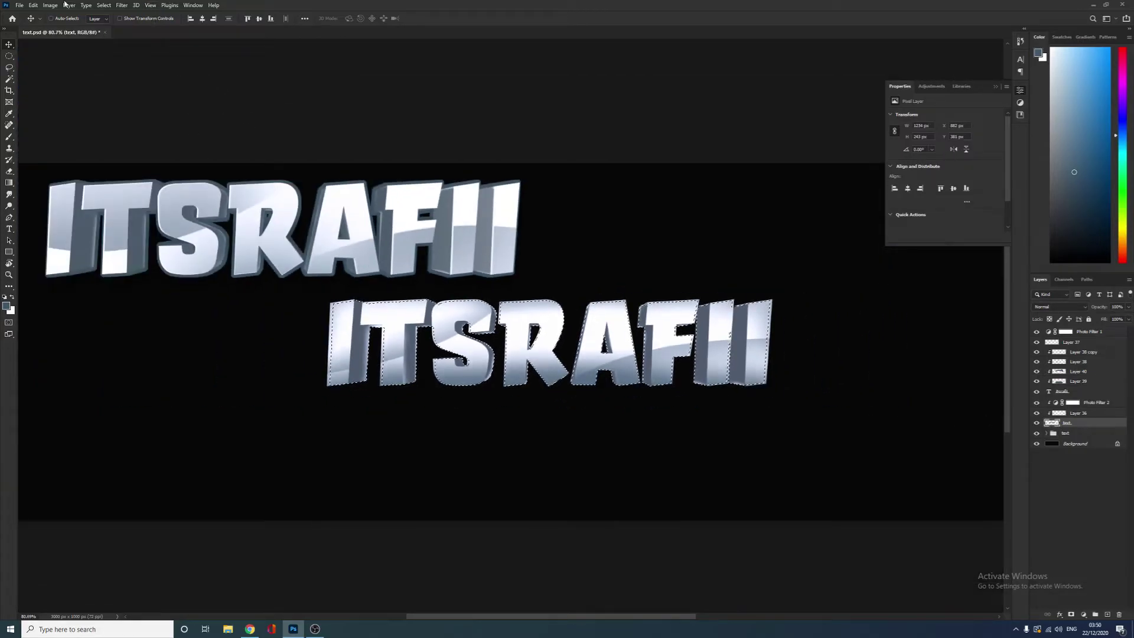
click(107, 5)
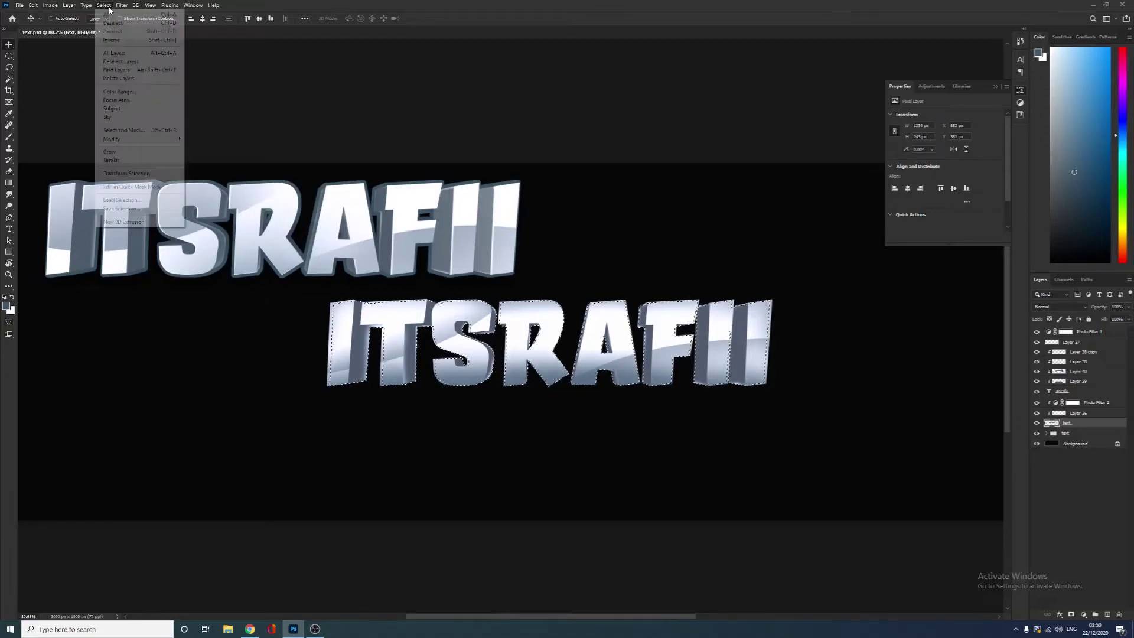
mouse_move(166, 139)
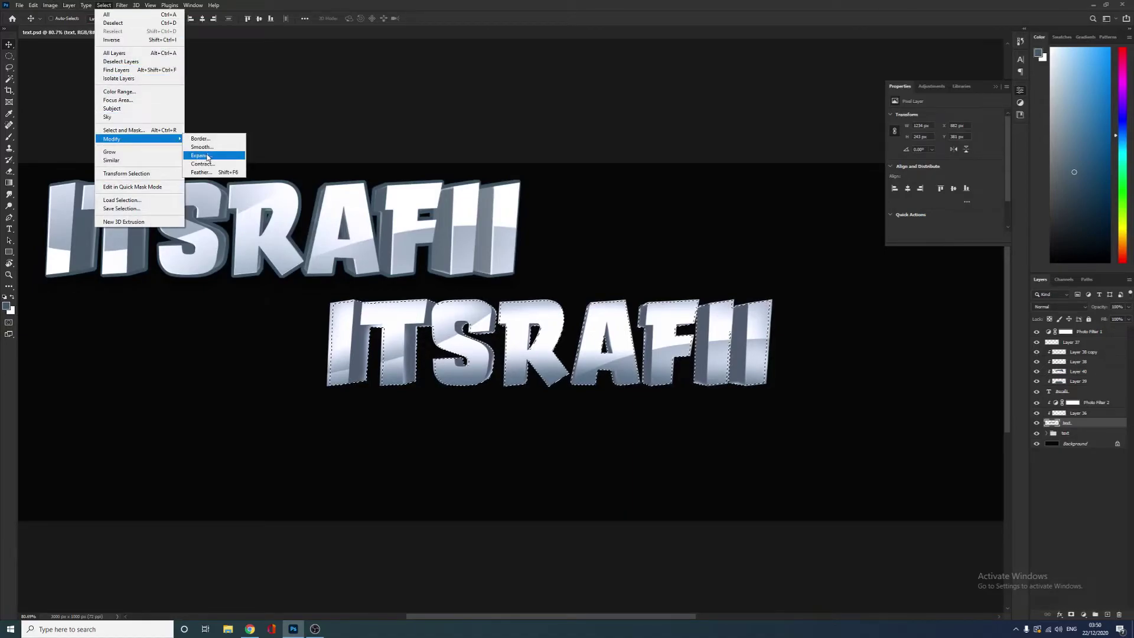
click(201, 156)
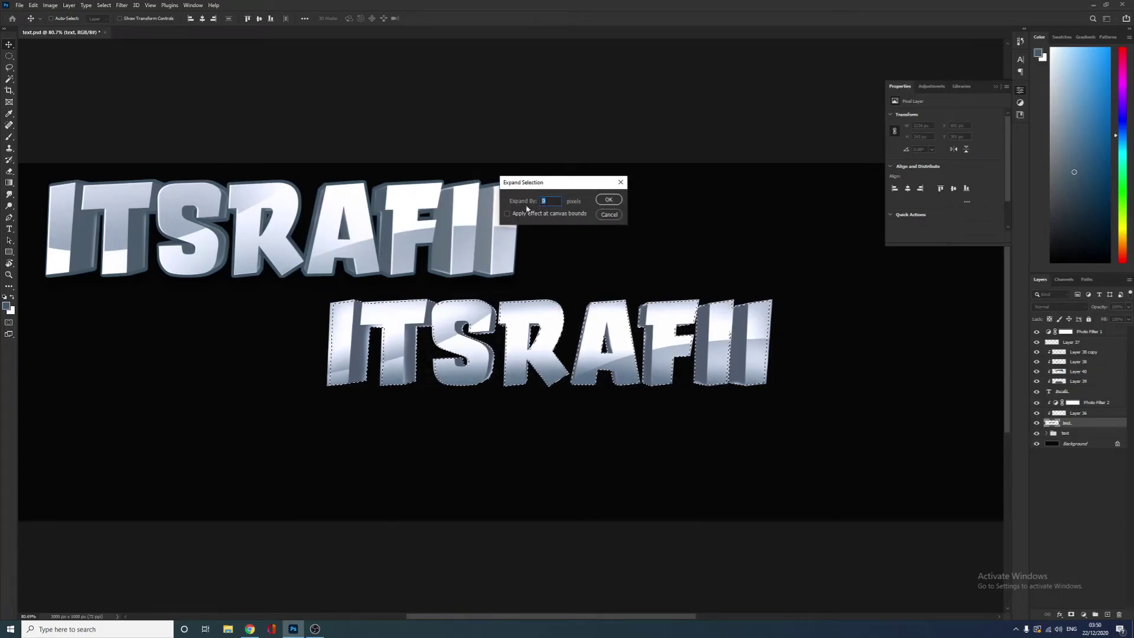
click(609, 200)
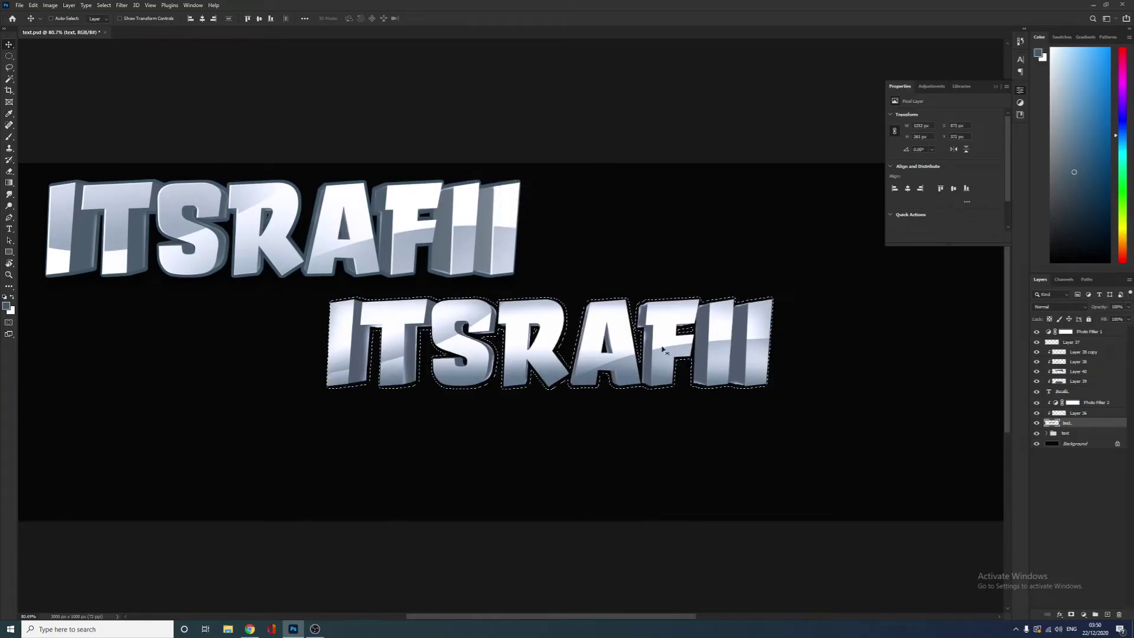
Step: Add a layer directly below the extruded text layer, fill the expanded selection with dark slate blue #364854, and deselect
click(1089, 435)
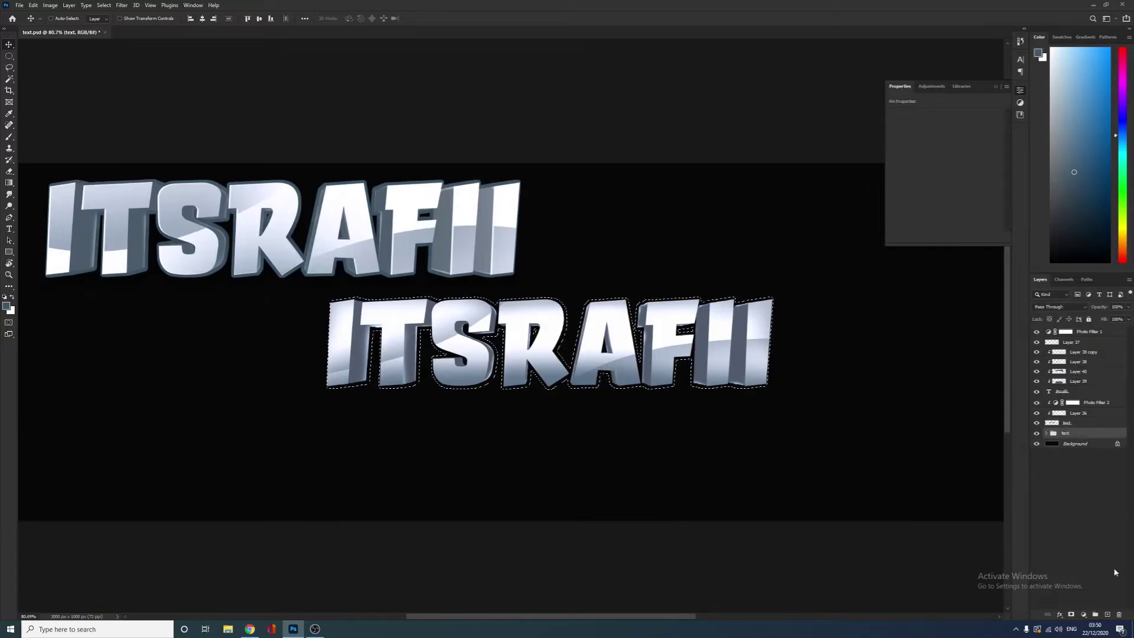
click(1107, 615)
key(b)
scroll(321, 218, up, 4)
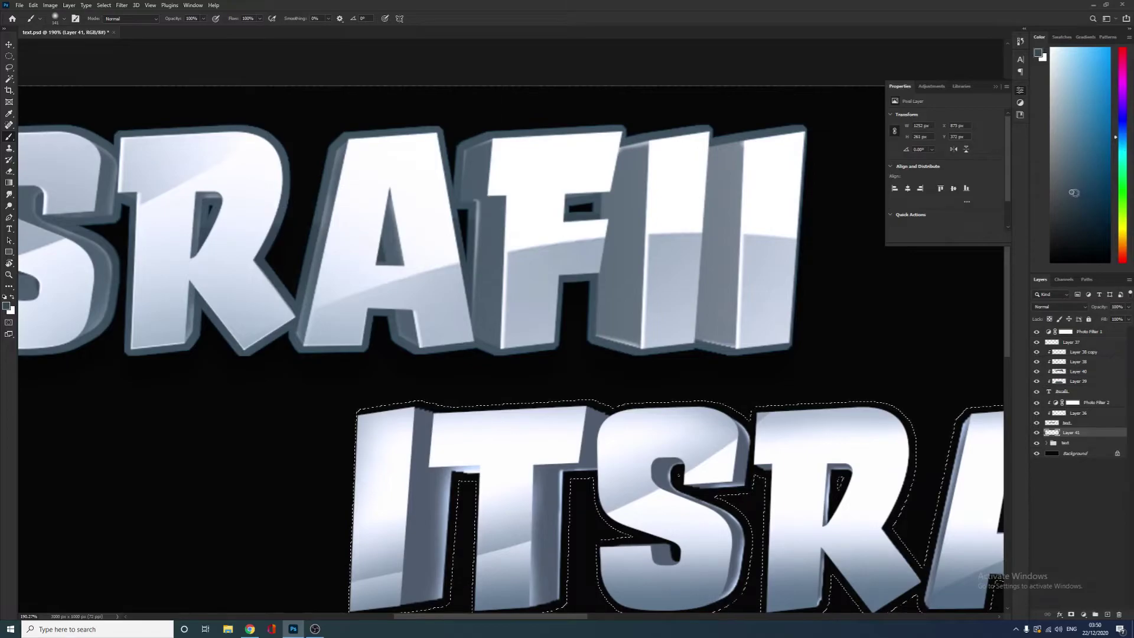
click(1038, 54)
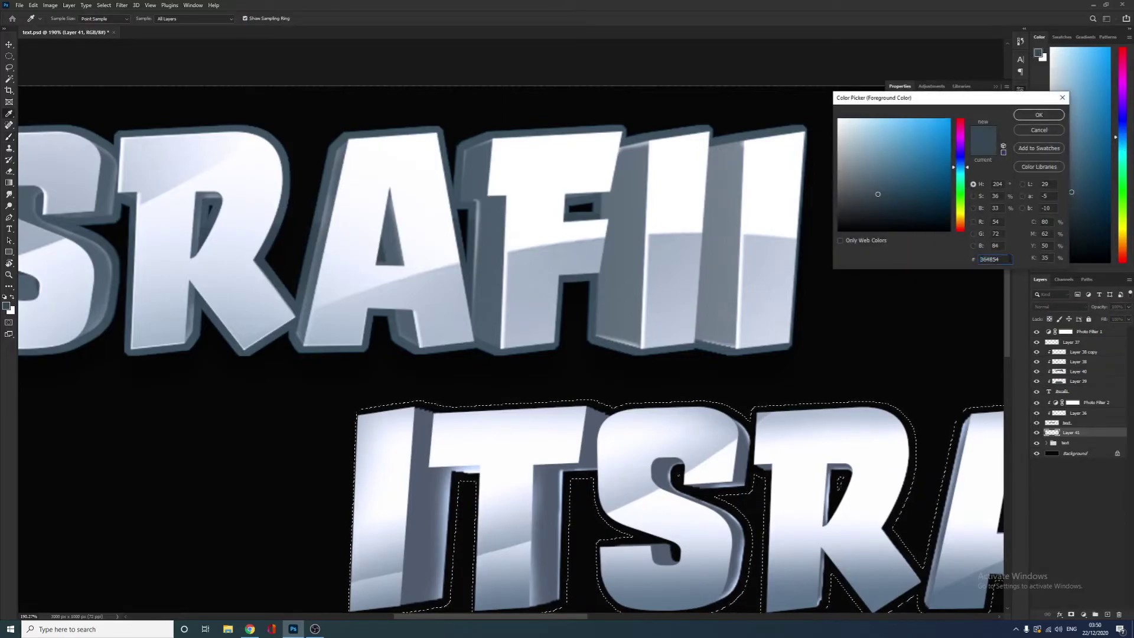
click(1039, 114)
key(ctrl+0)
key(ctrl+d)
scroll(599, 399, up, 2)
scroll(593, 360, down, 3)
key(v)
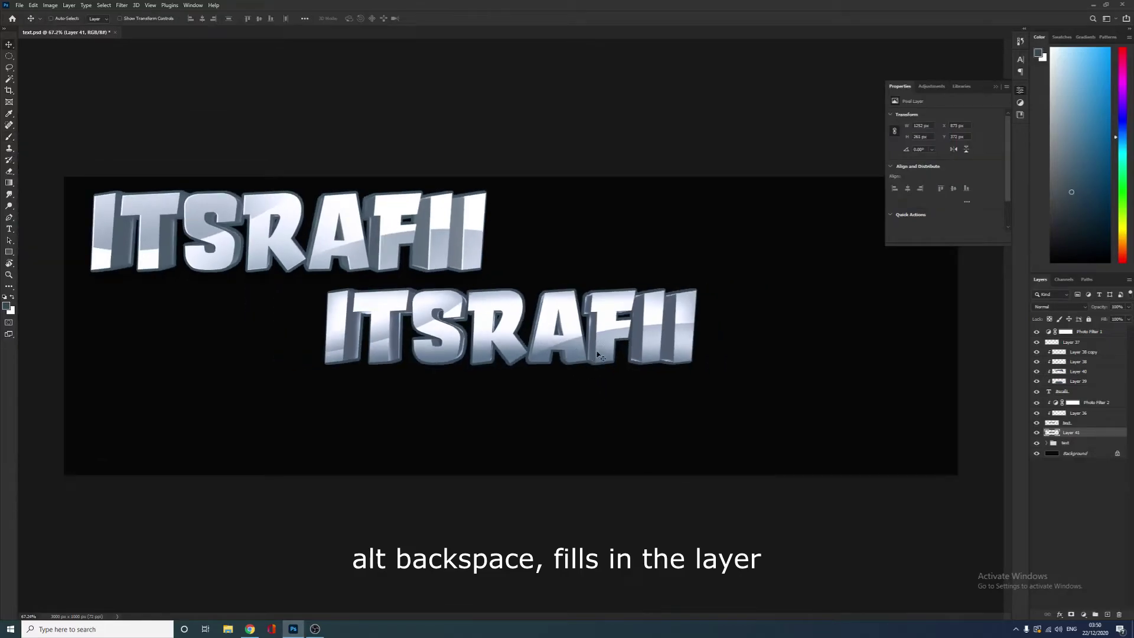
Step: Draw a closed pen path around the lower half of the new lettering and convert it to a selection
key(ctrl+0)
key(p)
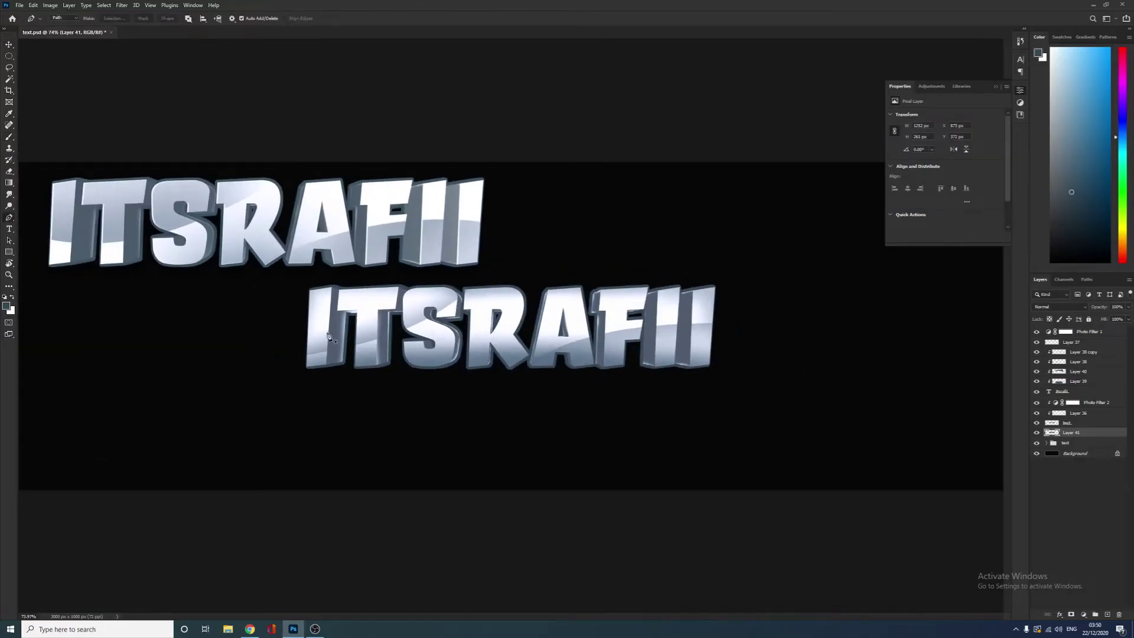
click(298, 325)
click(734, 325)
click(729, 408)
click(320, 419)
click(245, 371)
click(297, 325)
key(ctrl+Return)
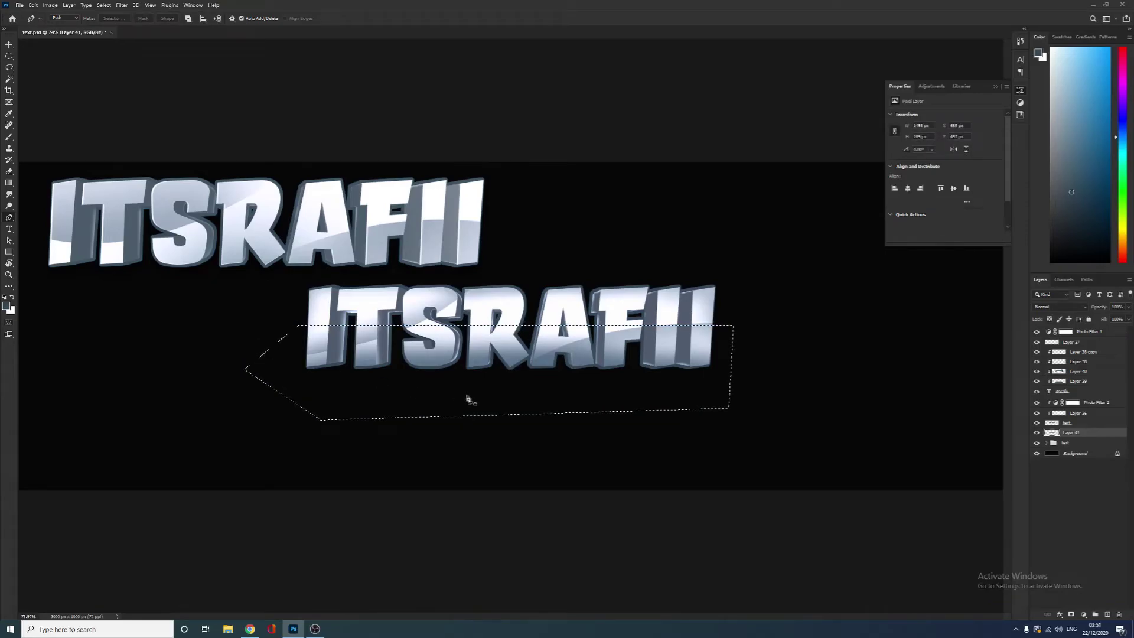
scroll(489, 376, up, 2)
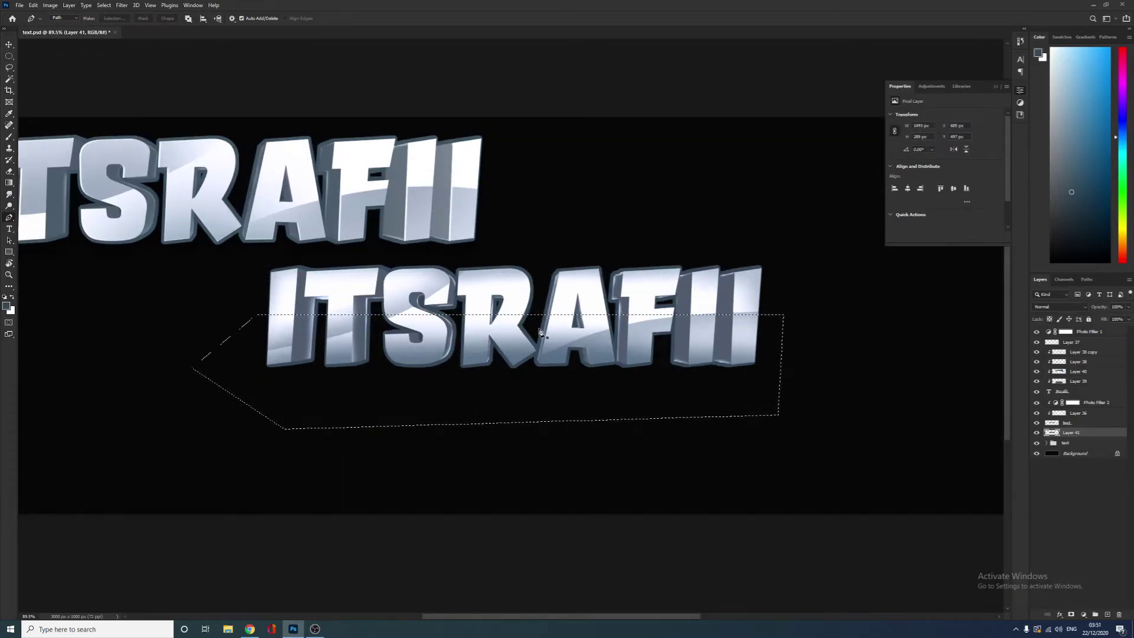
scroll(712, 296, up, 3)
scroll(712, 296, up, 3)
scroll(601, 311, down, 3)
key(b)
drag(644, 271, 135, 278)
key(ctrl+z)
key(ctrl+z)
mouse_move(190, 303)
mouse_down()
mouse_move(328, 306)
mouse_move(508, 270)
mouse_move(431, 195)
mouse_move(709, 172)
mouse_up()
key(ctrl+z)
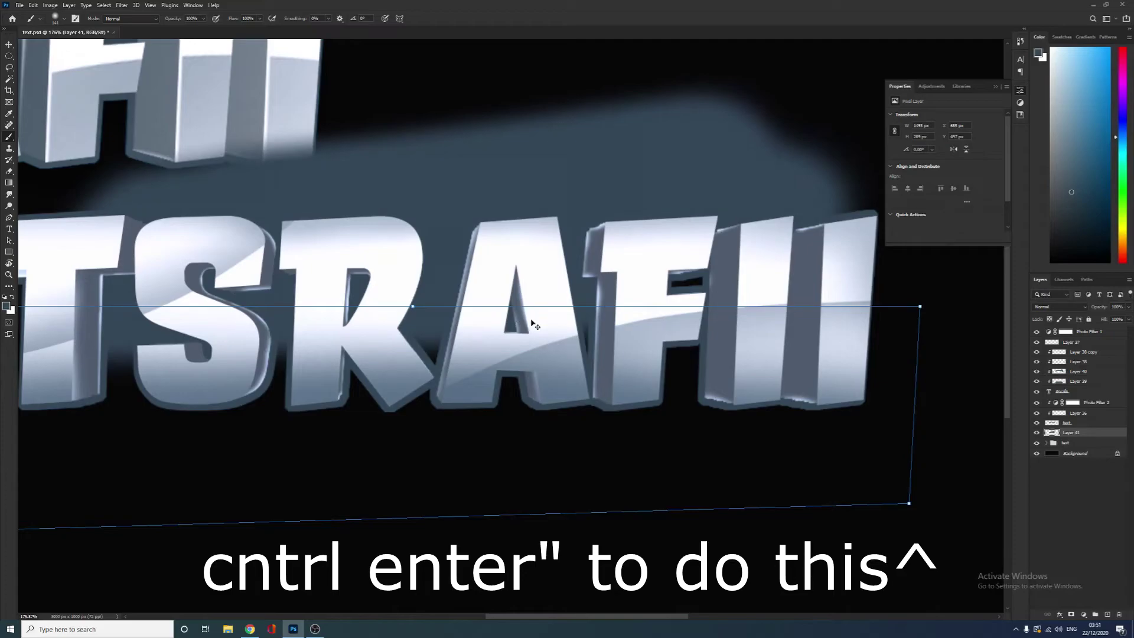
key(ctrl+z)
key(ctrl+Return)
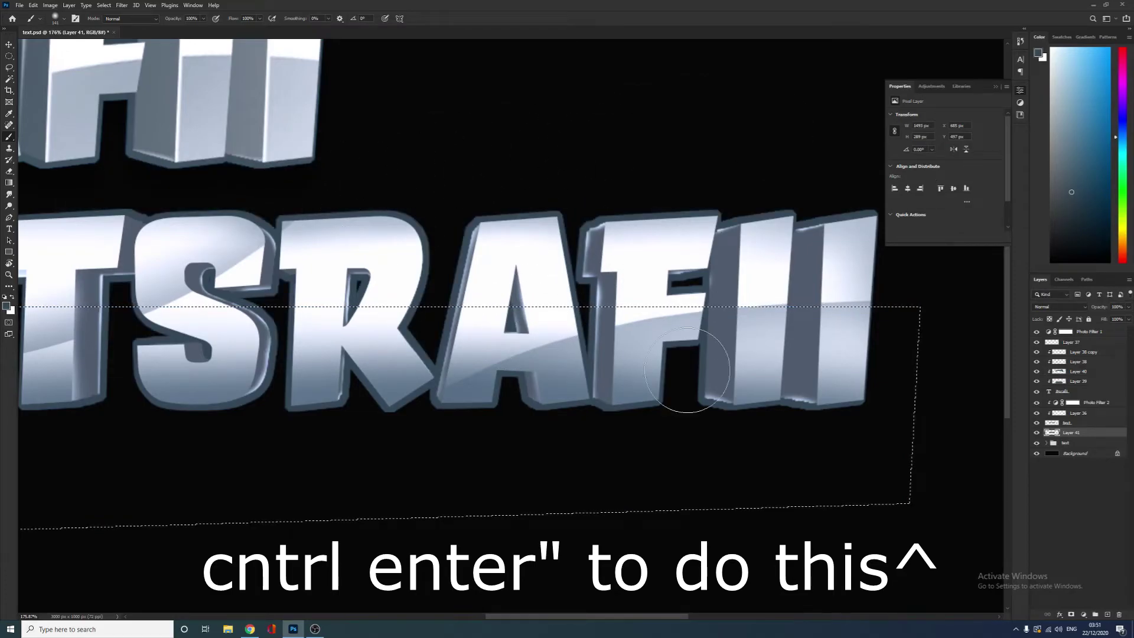
Step: Add a layer above the outline layer and brush a darker slate colour inside the lower-half selection
scroll(815, 378, down, 5)
click(1108, 615)
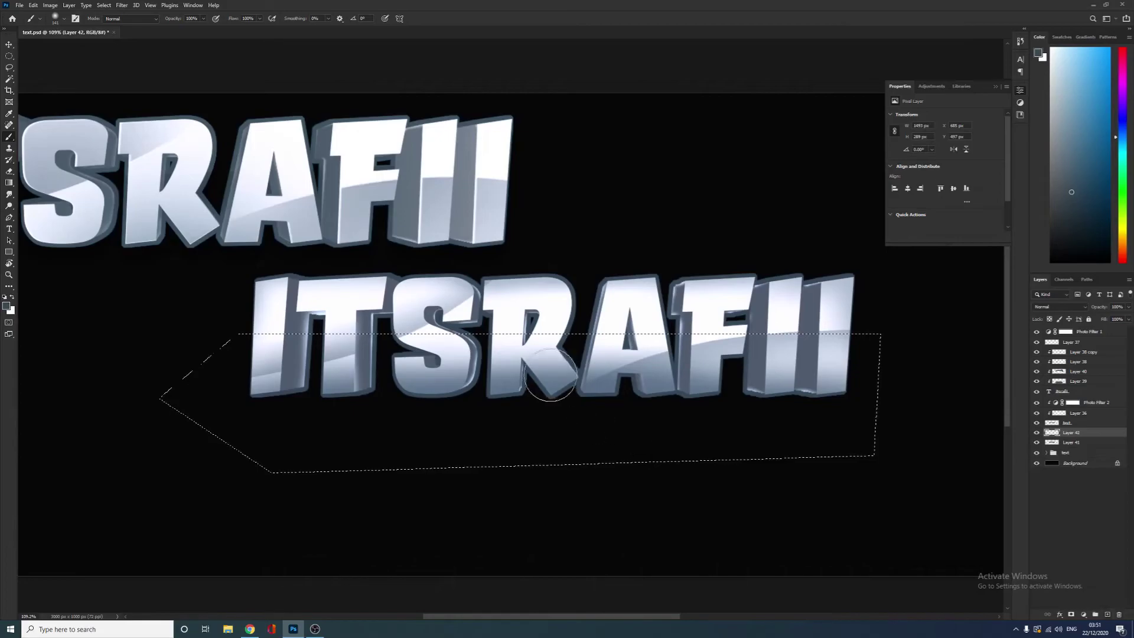
scroll(444, 333, up, 2)
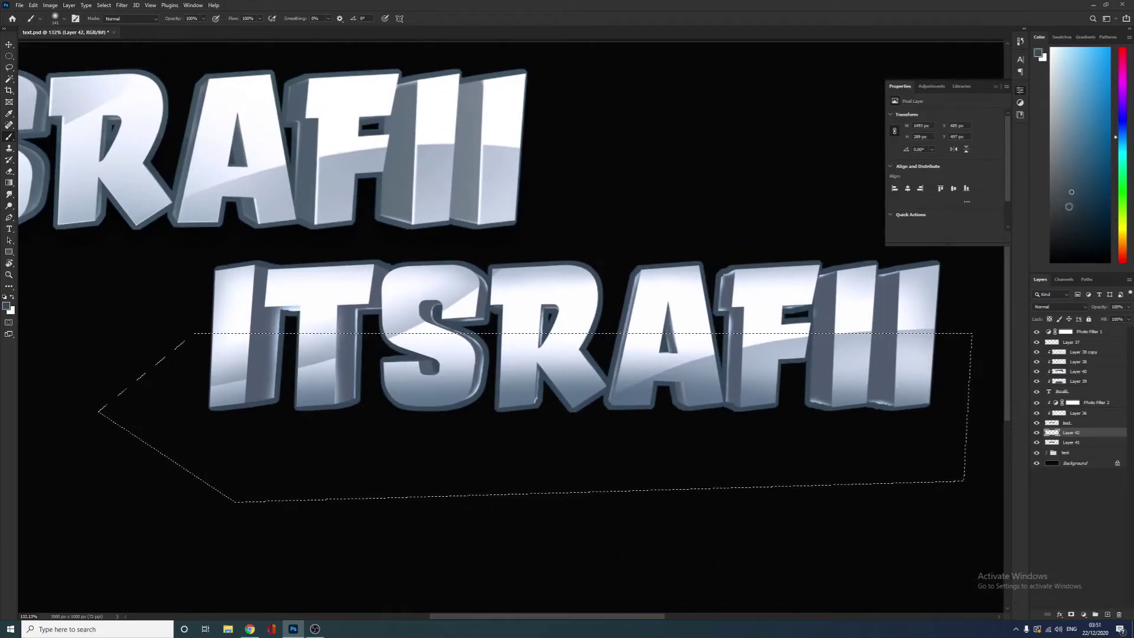
click(1072, 217)
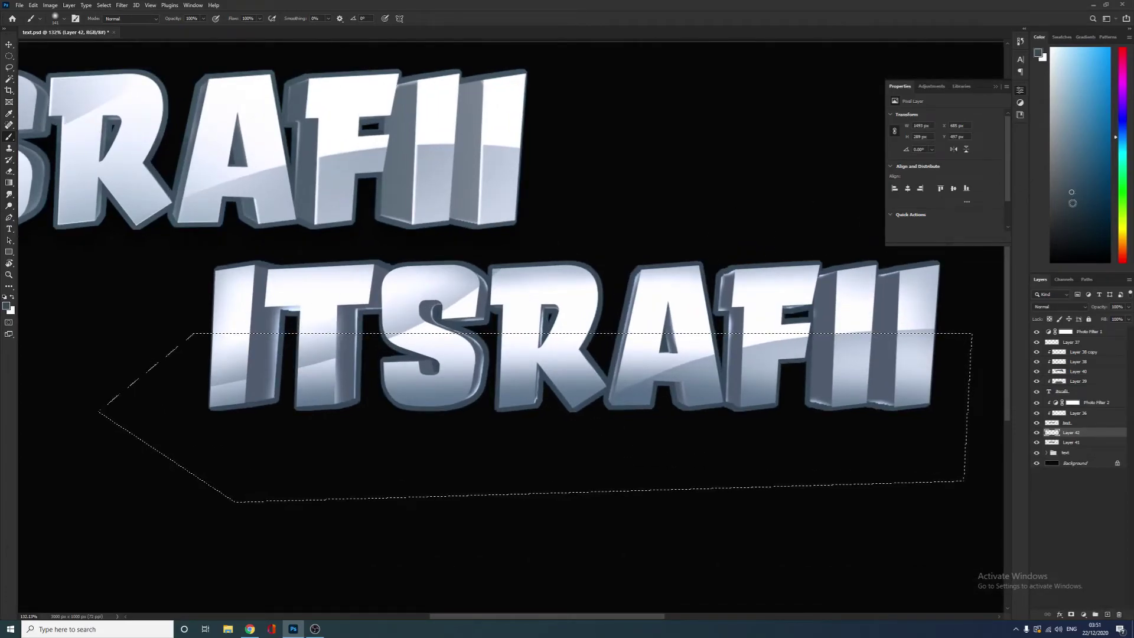
scroll(355, 278, down, 3)
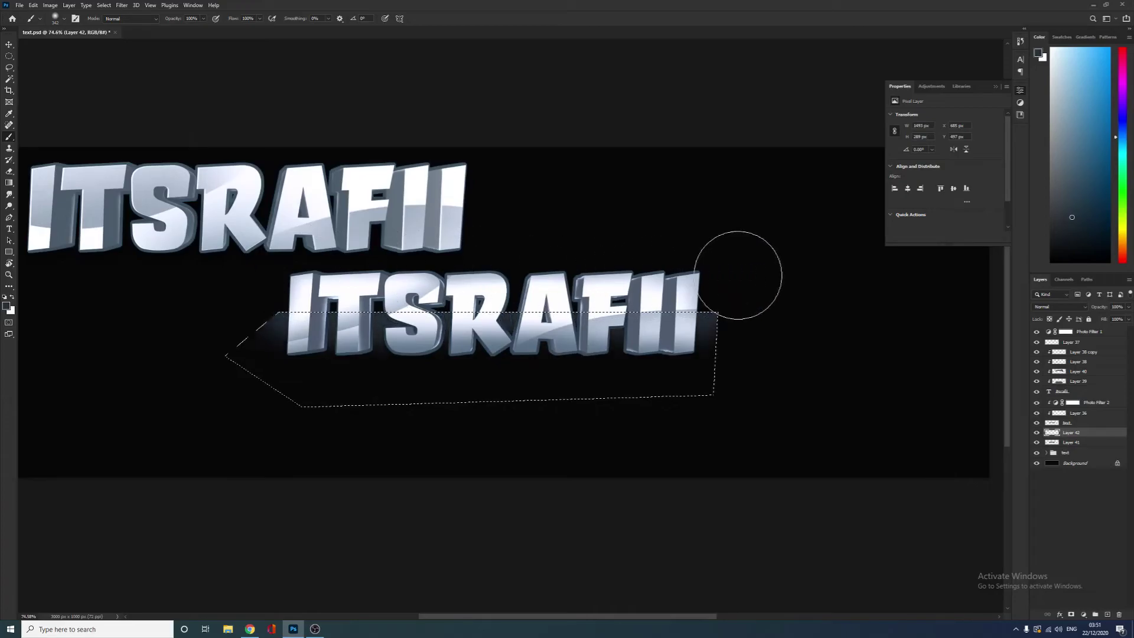
Step: Clip the dark shading to the outline layer at 66% opacity and shift it slightly up and left
scroll(529, 320, up, 1)
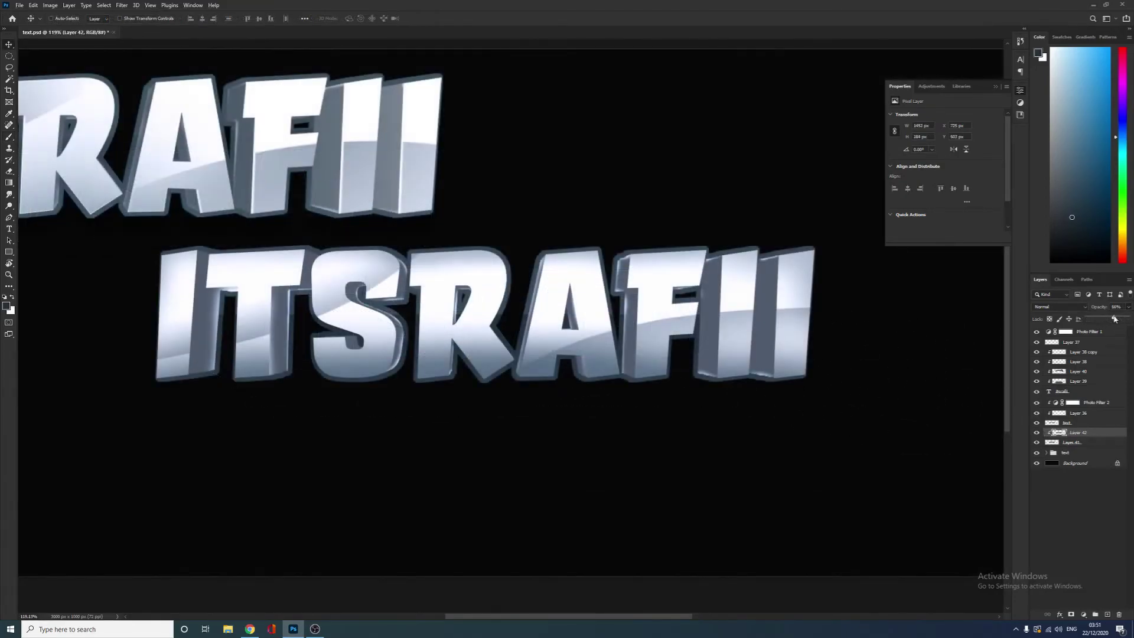
scroll(596, 378, down, 3)
scroll(595, 360, up, 2)
click(594, 350)
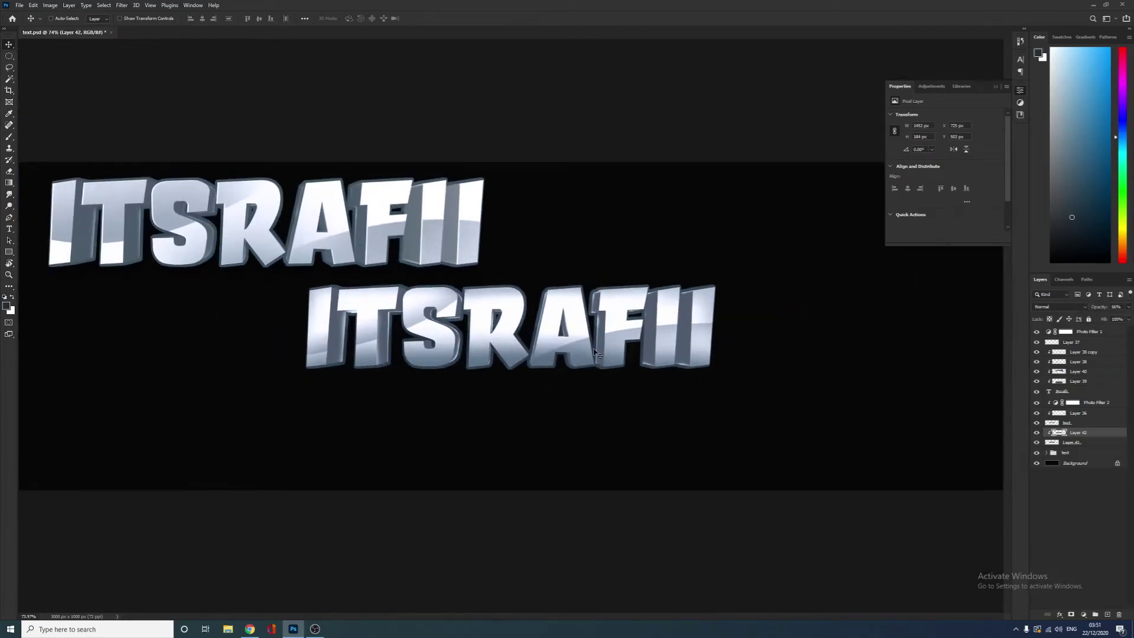
drag(597, 353, 566, 314)
scroll(538, 319, up, 1)
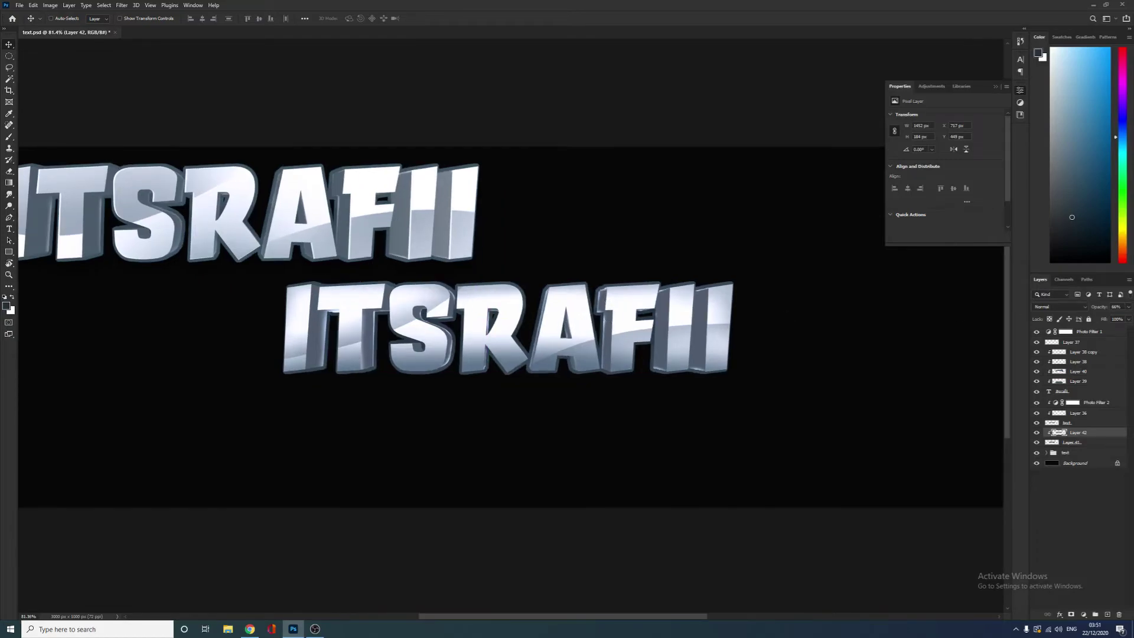
Step: Set the outline's dark shading layer to 40% opacity and compare the outline with that layer hidden and shown
click(1128, 306)
click(1035, 433)
Step: Examine the finished example's edges, outline and highlights up close and compare them with the new lettering
scroll(354, 189, up, 5)
scroll(420, 186, up, 4)
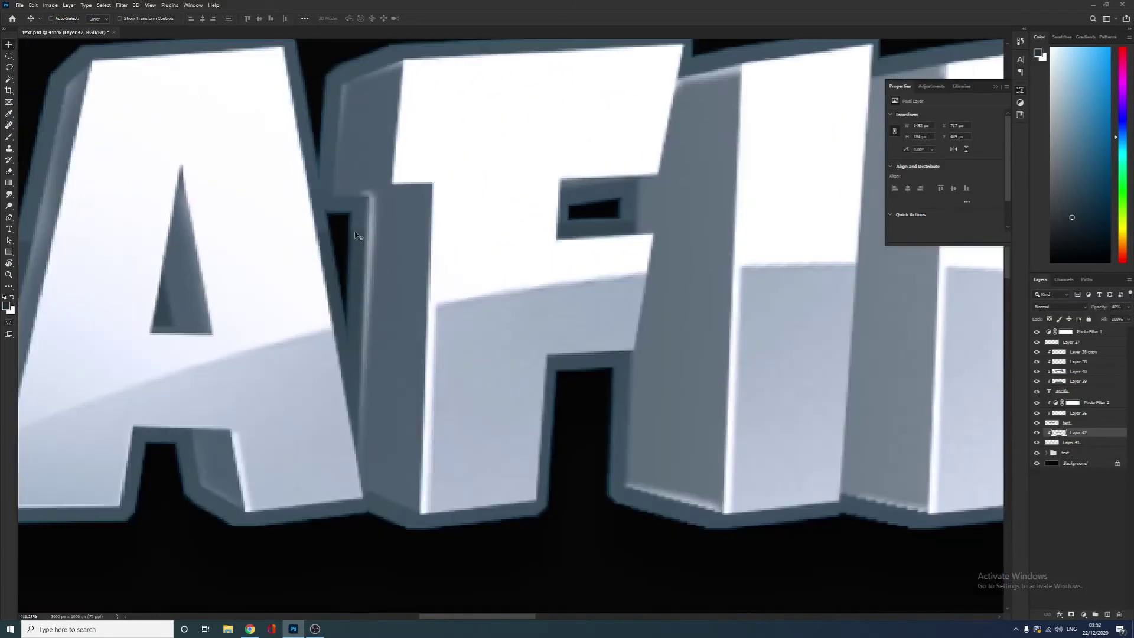
drag(625, 226, 1047, 226)
drag(187, 230, 827, 225)
scroll(509, 224, down, 6)
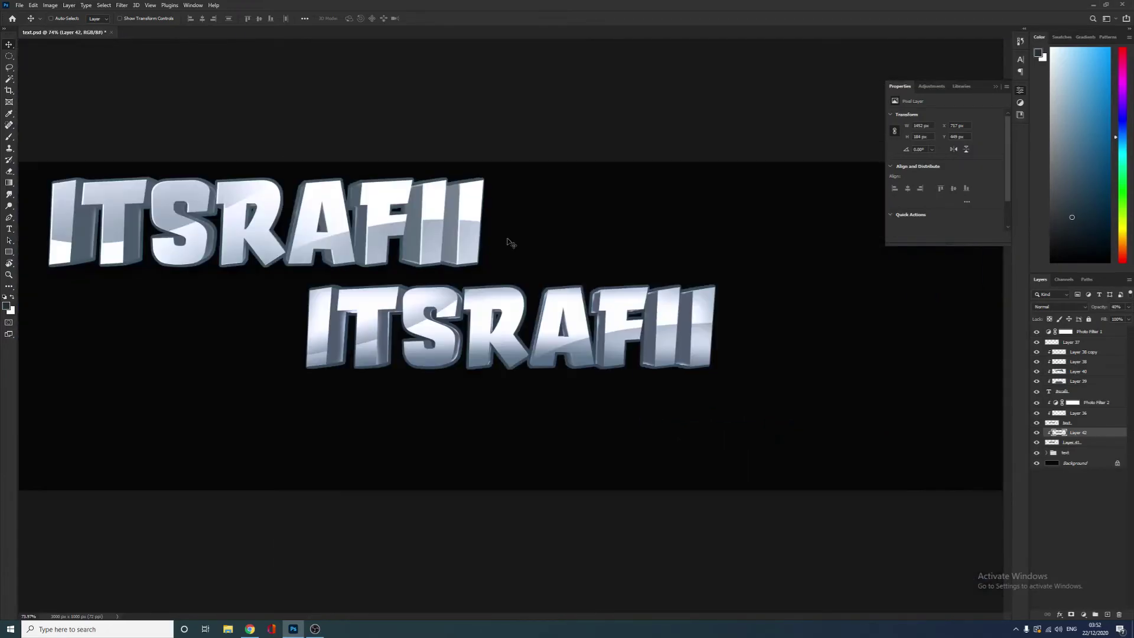
scroll(466, 324, up, 5)
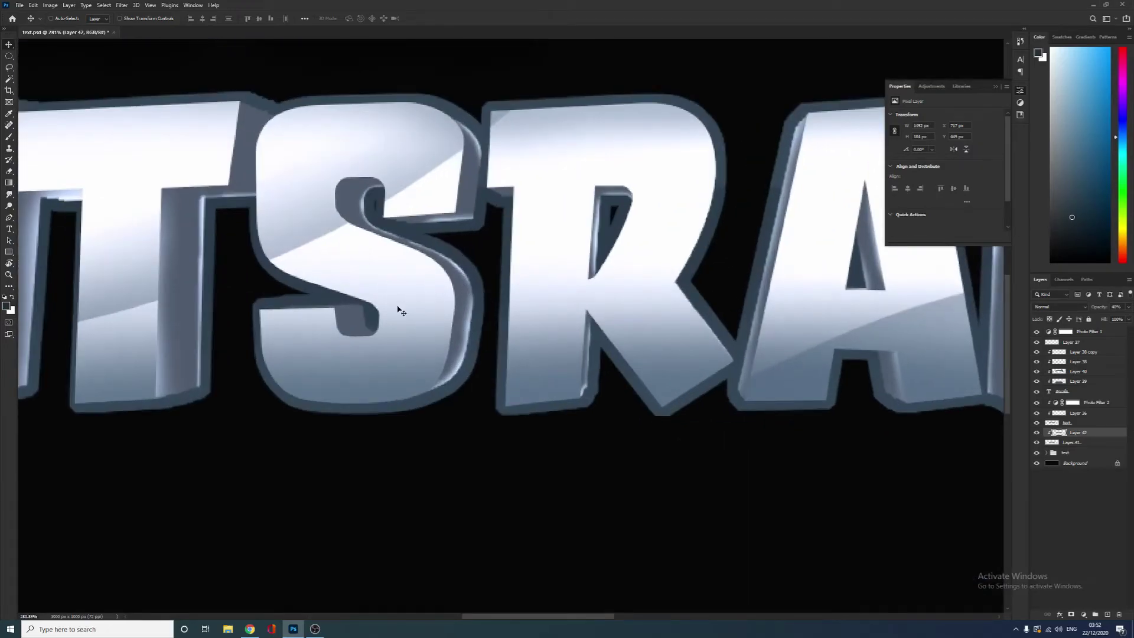
scroll(428, 306, down, 5)
scroll(429, 306, down, 2)
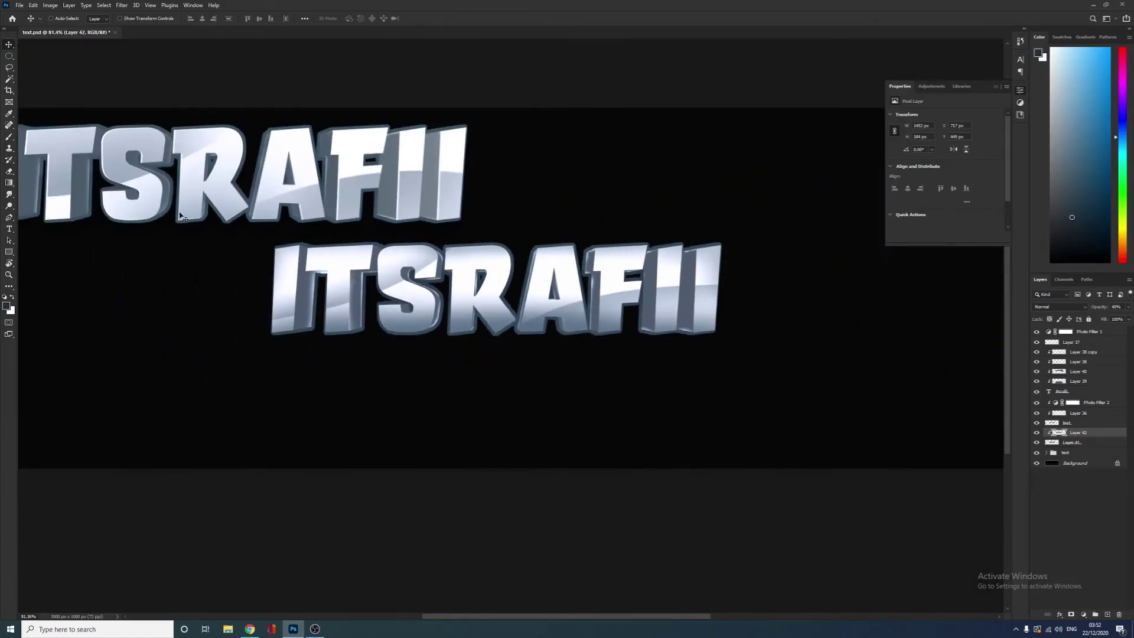
scroll(313, 226, down, 1)
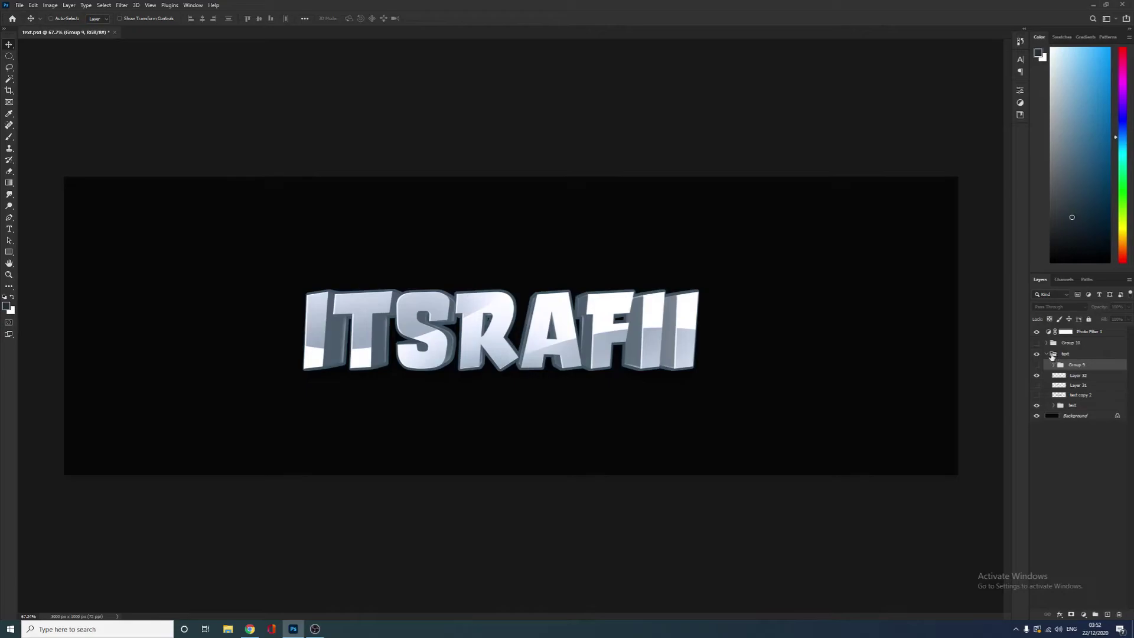
Step: Collapse the text layer group and examine the complete ITSRAFII lettering both up close and against the whole banner
click(1053, 354)
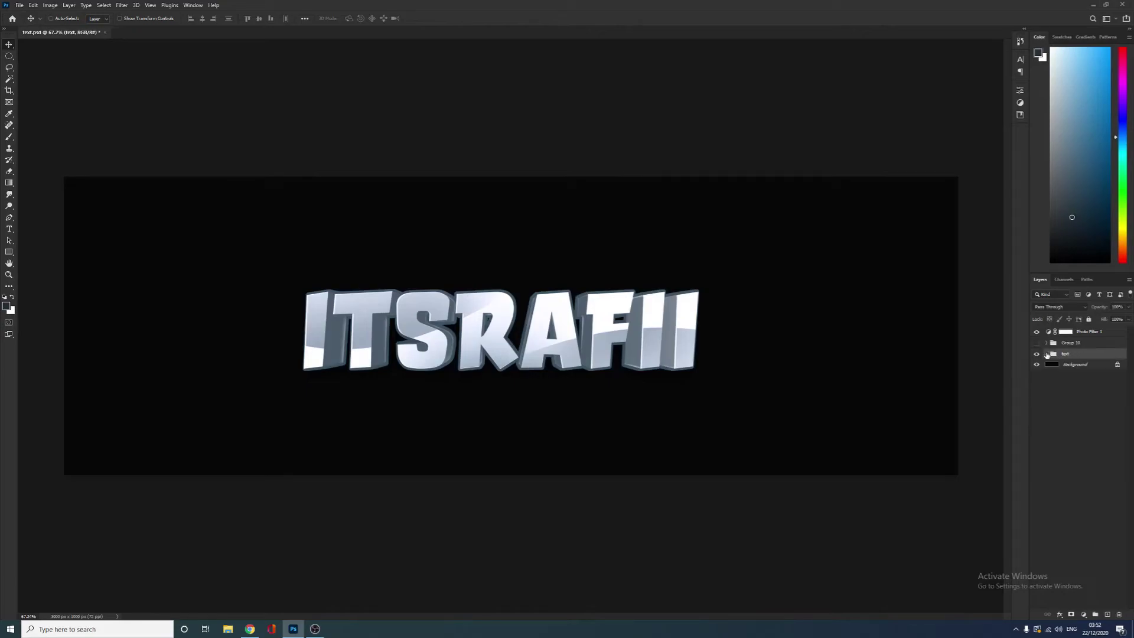
click(1047, 353)
scroll(555, 315, up, 1)
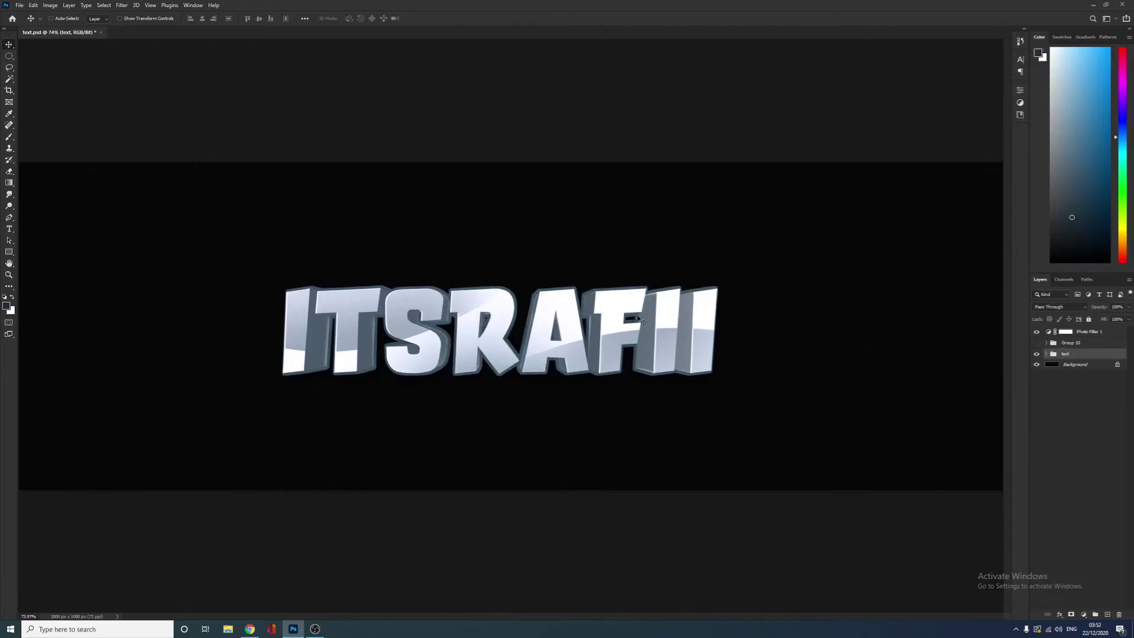
scroll(643, 322, down, 1)
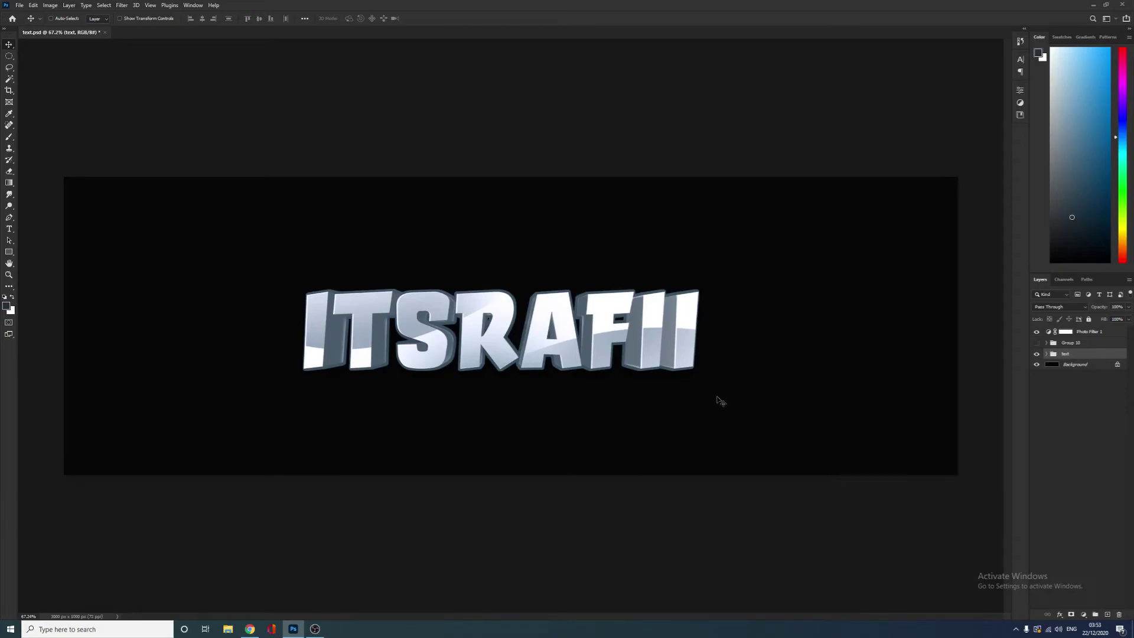
scroll(544, 326, down, 1)
scroll(543, 324, up, 3)
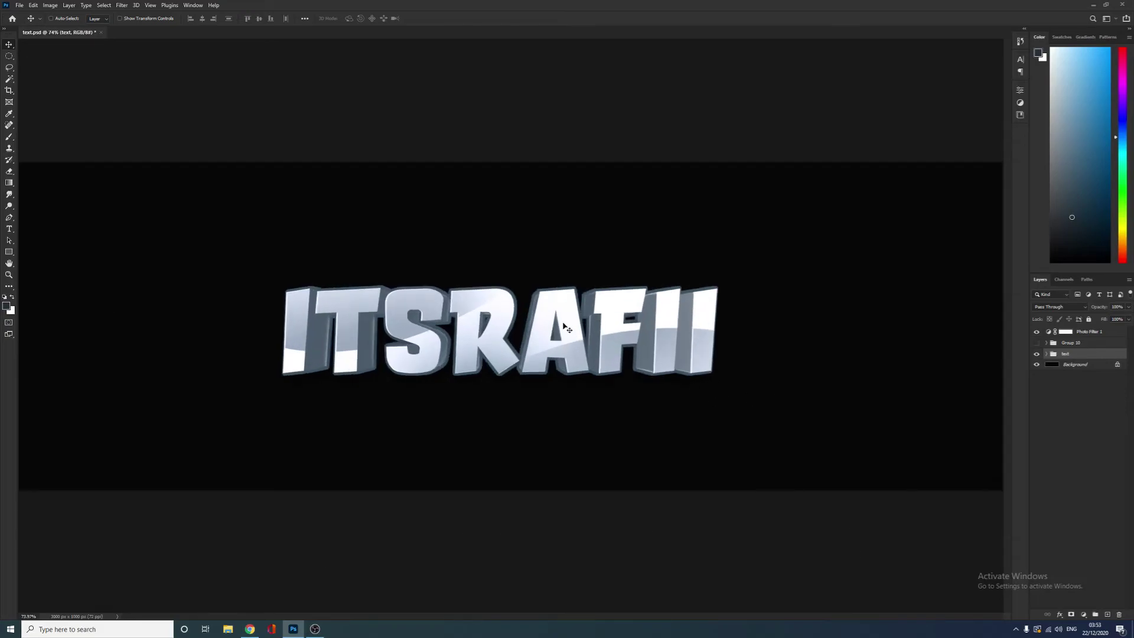
scroll(543, 324, up, 2)
scroll(543, 323, down, 6)
scroll(543, 323, up, 1)
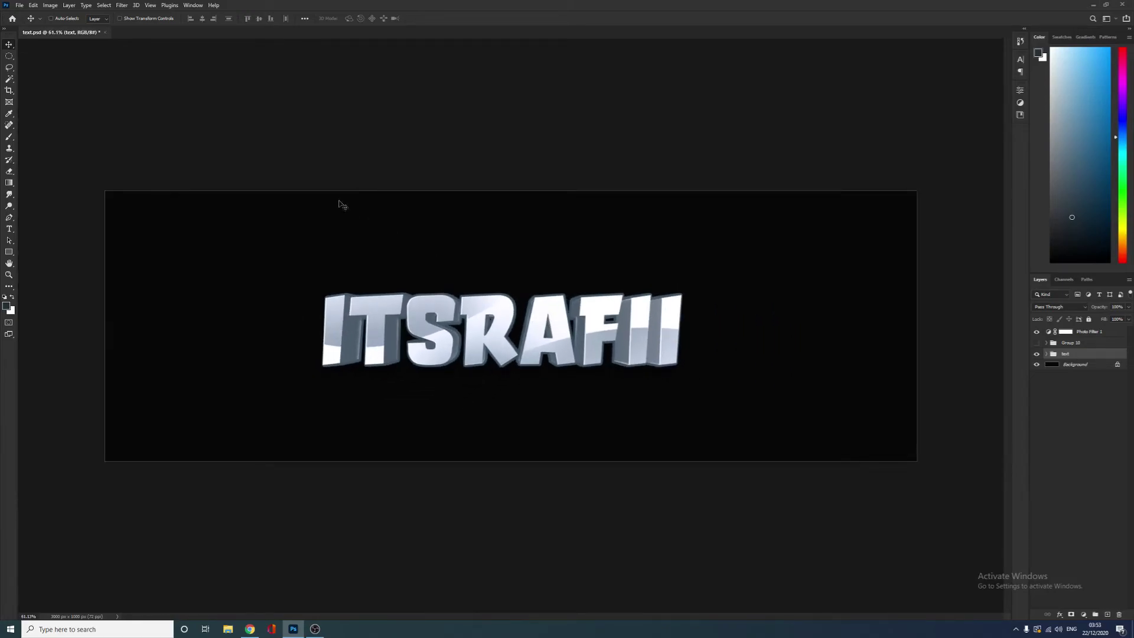
scroll(323, 194, up, 1)
scroll(324, 209, down, 1)
scroll(426, 324, up, 1)
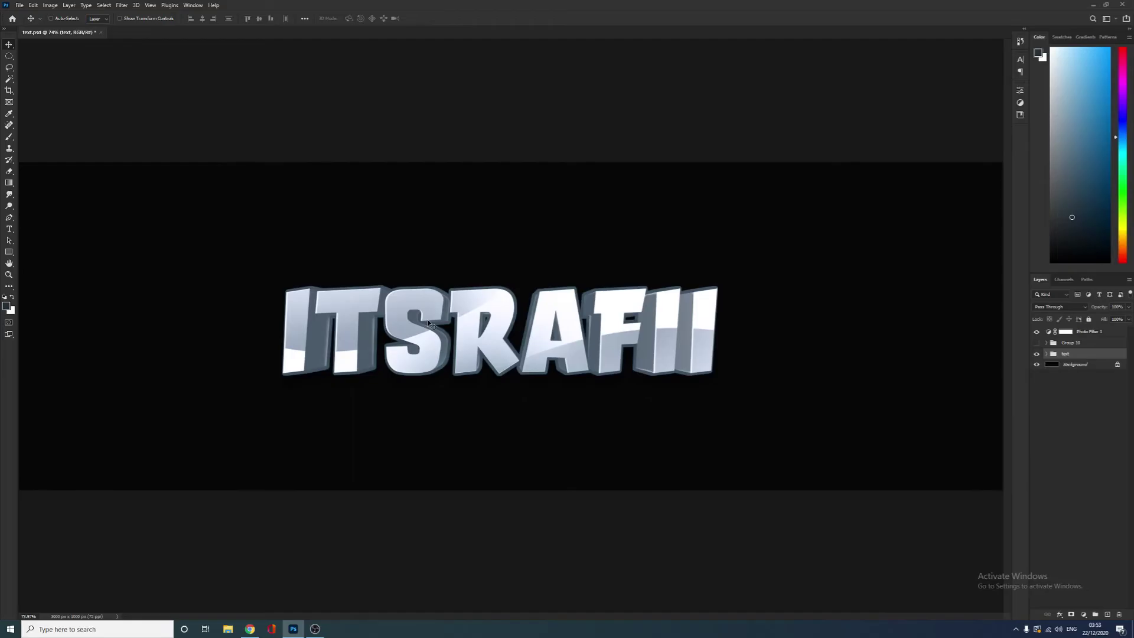